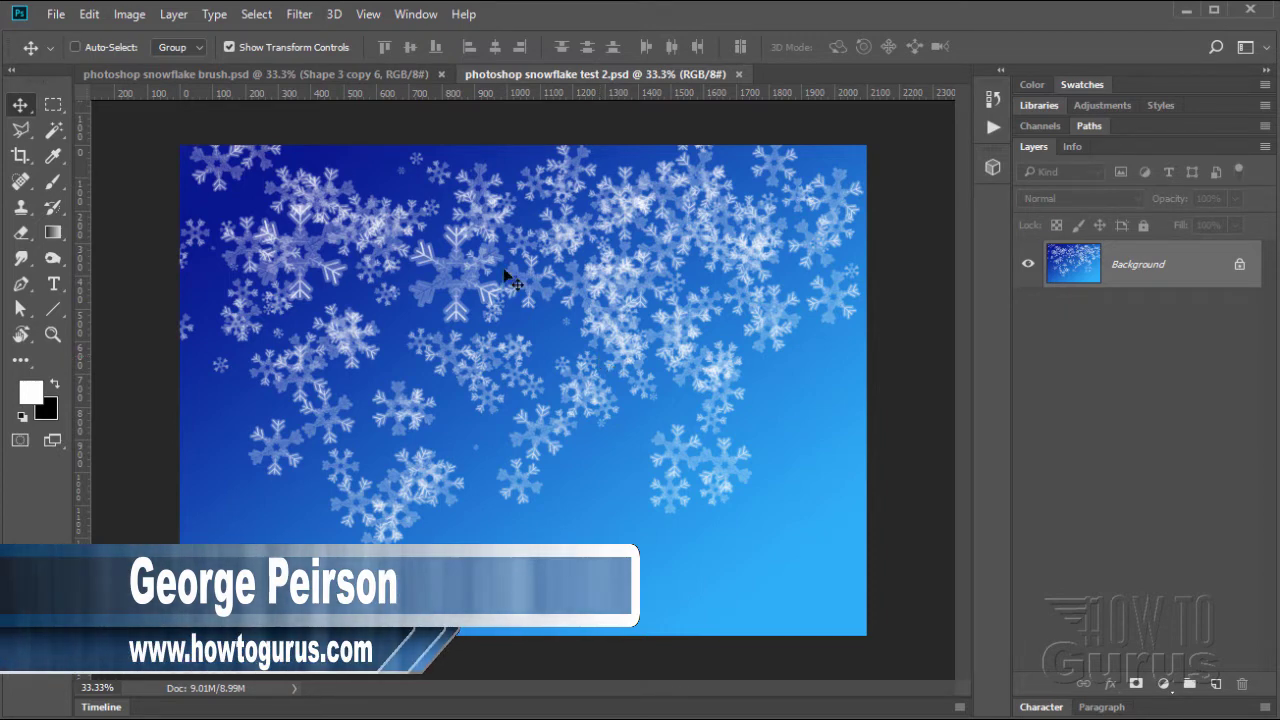
# Close photoshop snowflake test 2.psd, hide Shape 3 copy 6, and preview the Shape 2 copy 8 and Shape 2 copy 7 snowflakes one at a time.
pyautogui.click(739, 74)
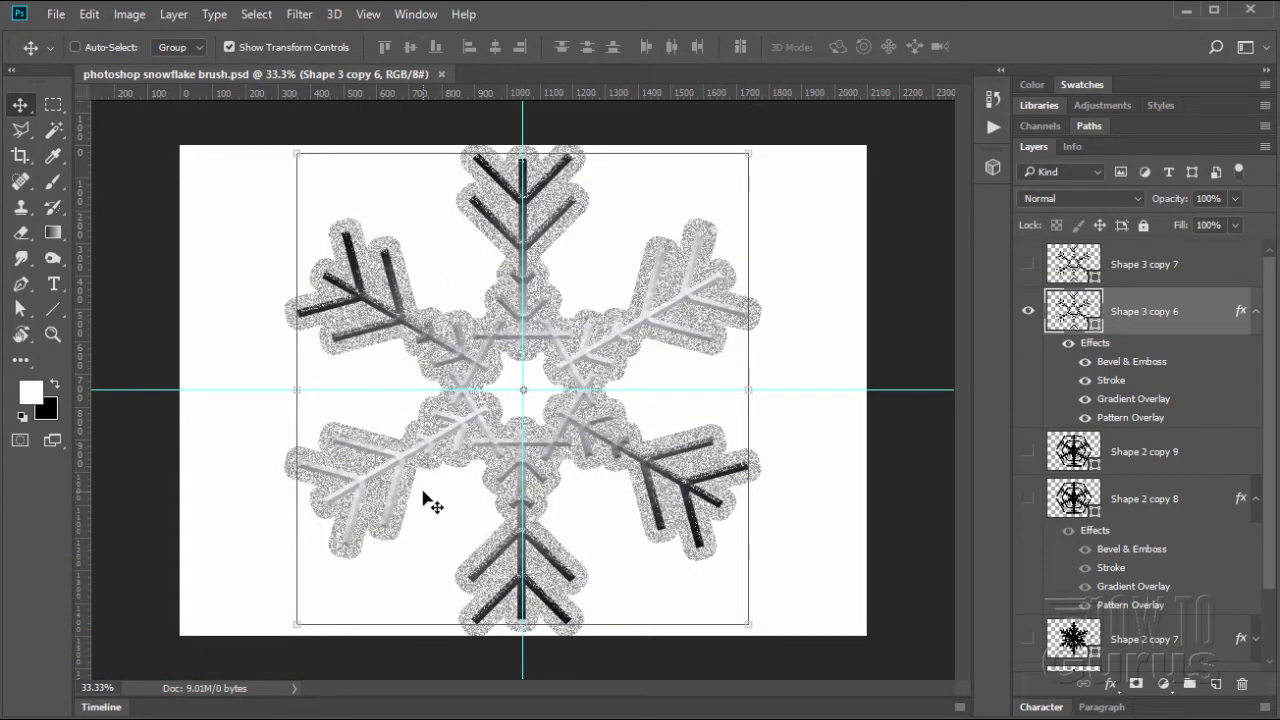
pyautogui.click(1028, 311)
pyautogui.click(1028, 502)
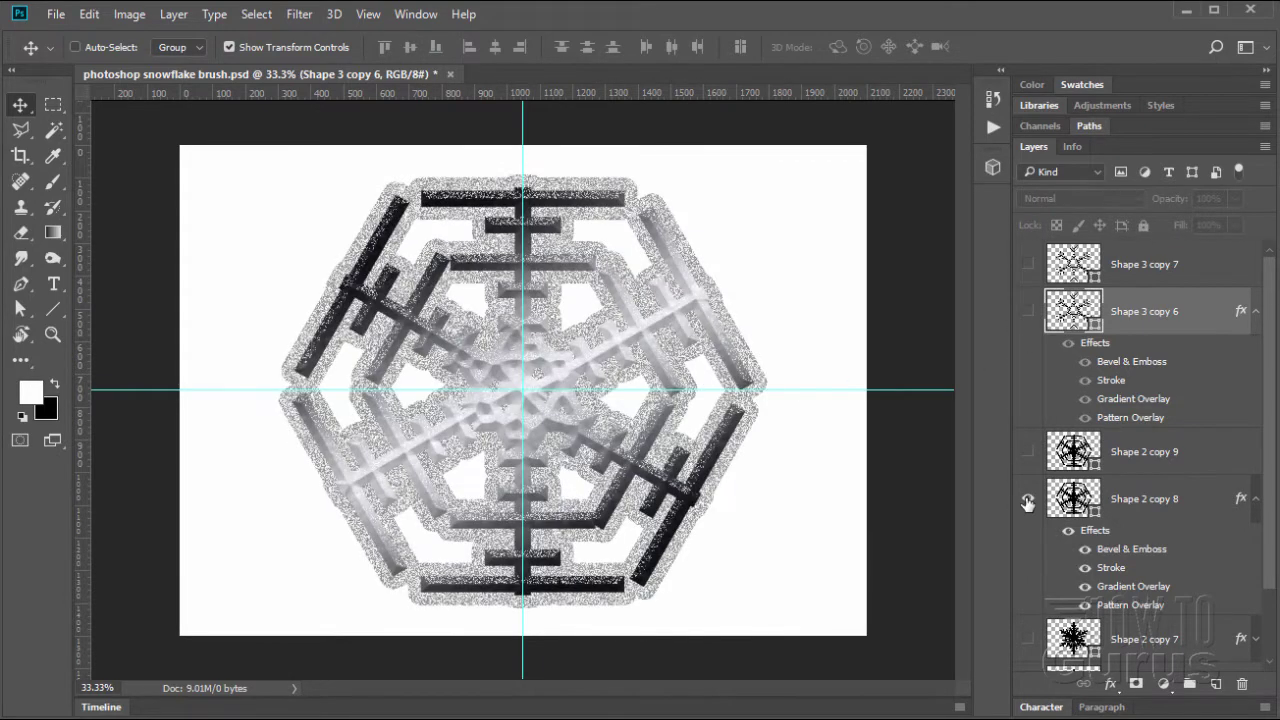
pyautogui.click(1028, 504)
pyautogui.scroll(-2, 1028, 504)
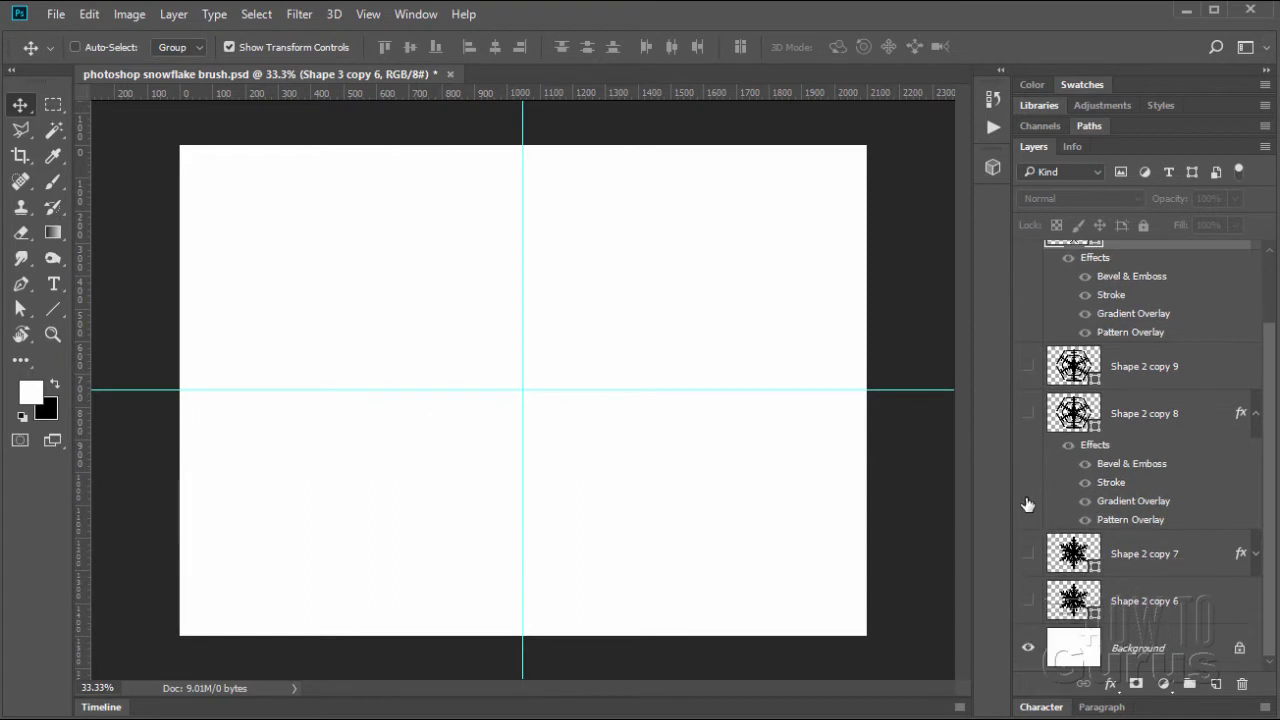
pyautogui.click(1027, 554)
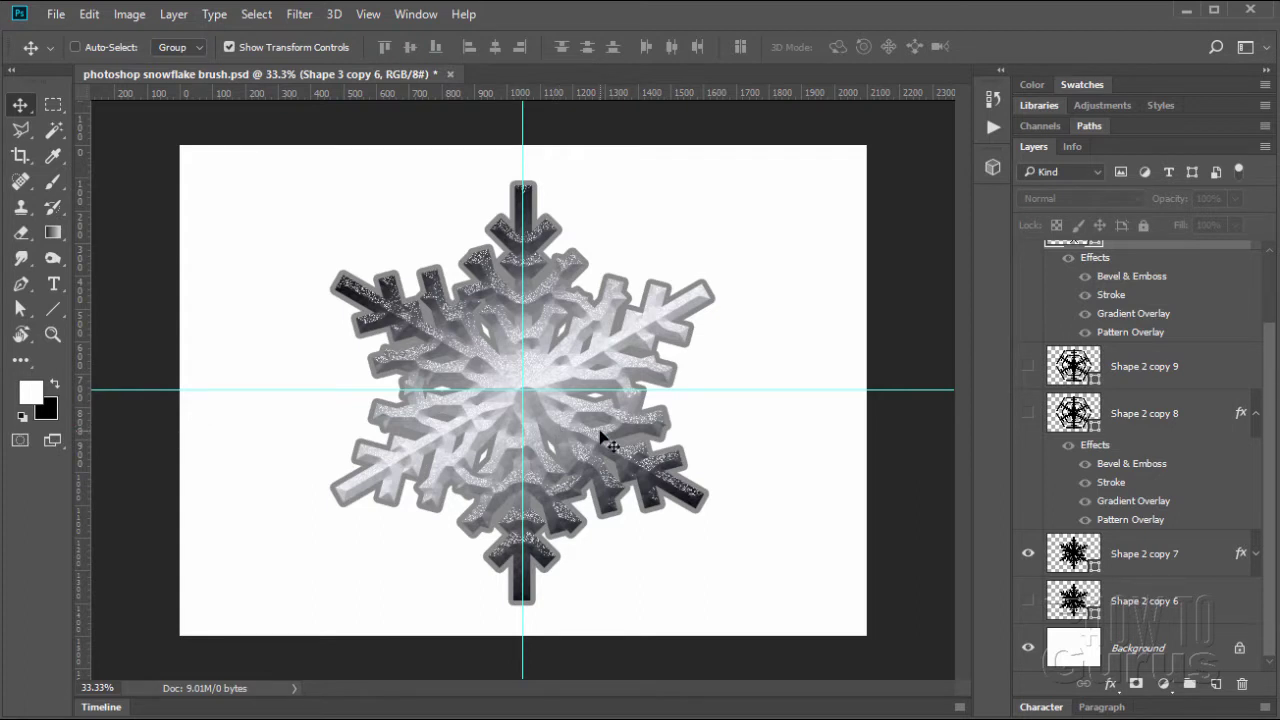
pyautogui.click(1028, 558)
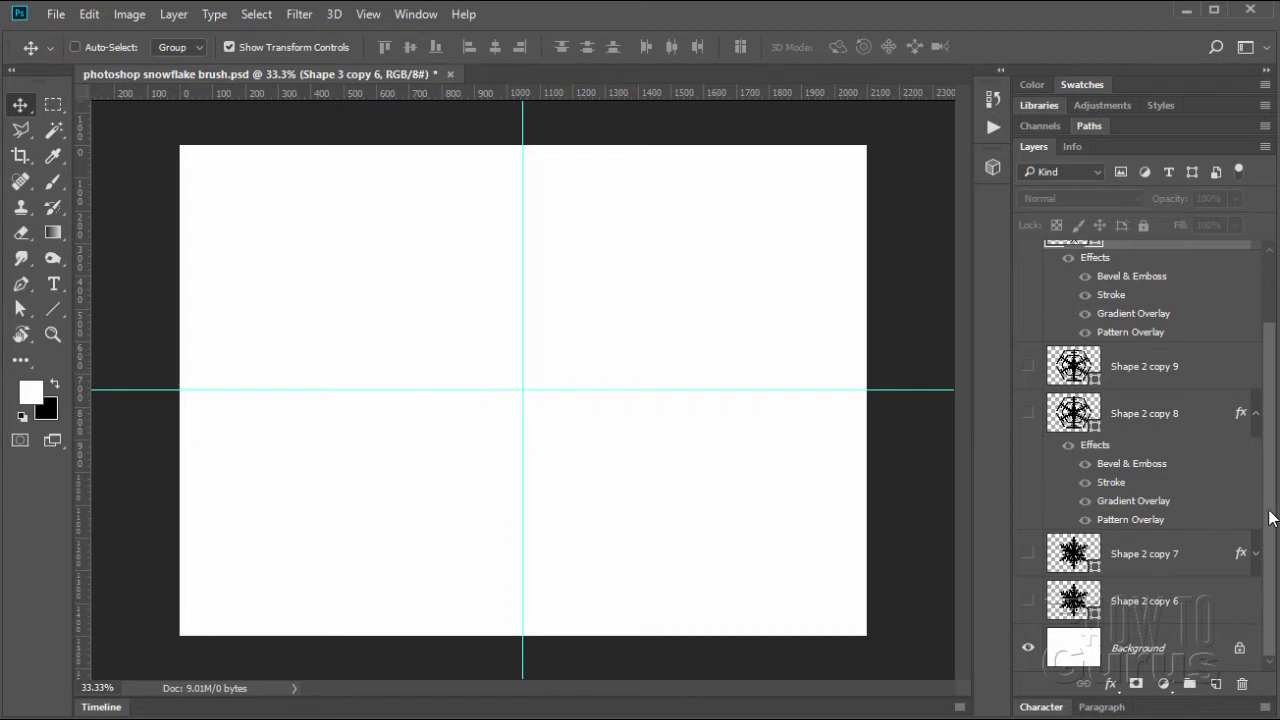
# Preview the Shape 3 copy 6 snowflake, hide it again, and select the Shape 3 copy 7 layer.
pyautogui.moveTo(1269, 511); pyautogui.dragTo(1268, 369)
pyautogui.click(1027, 312)
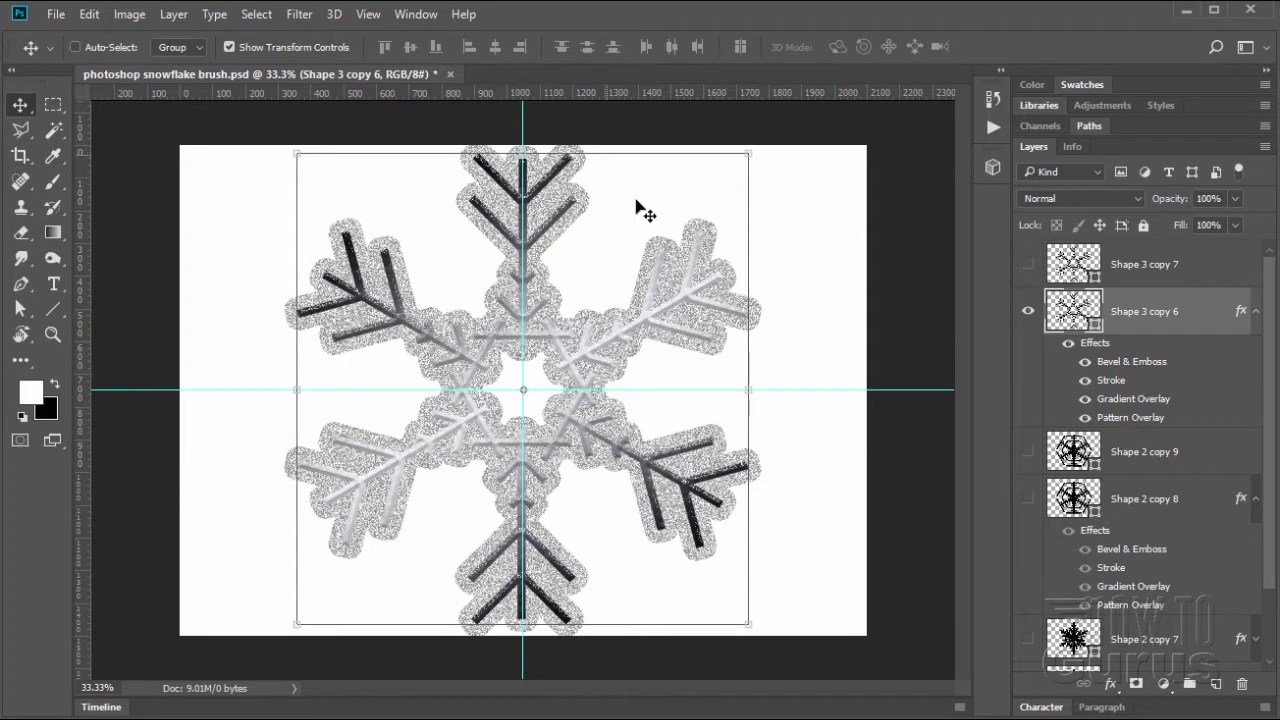
pyautogui.click(1029, 315)
pyautogui.click(1198, 277)
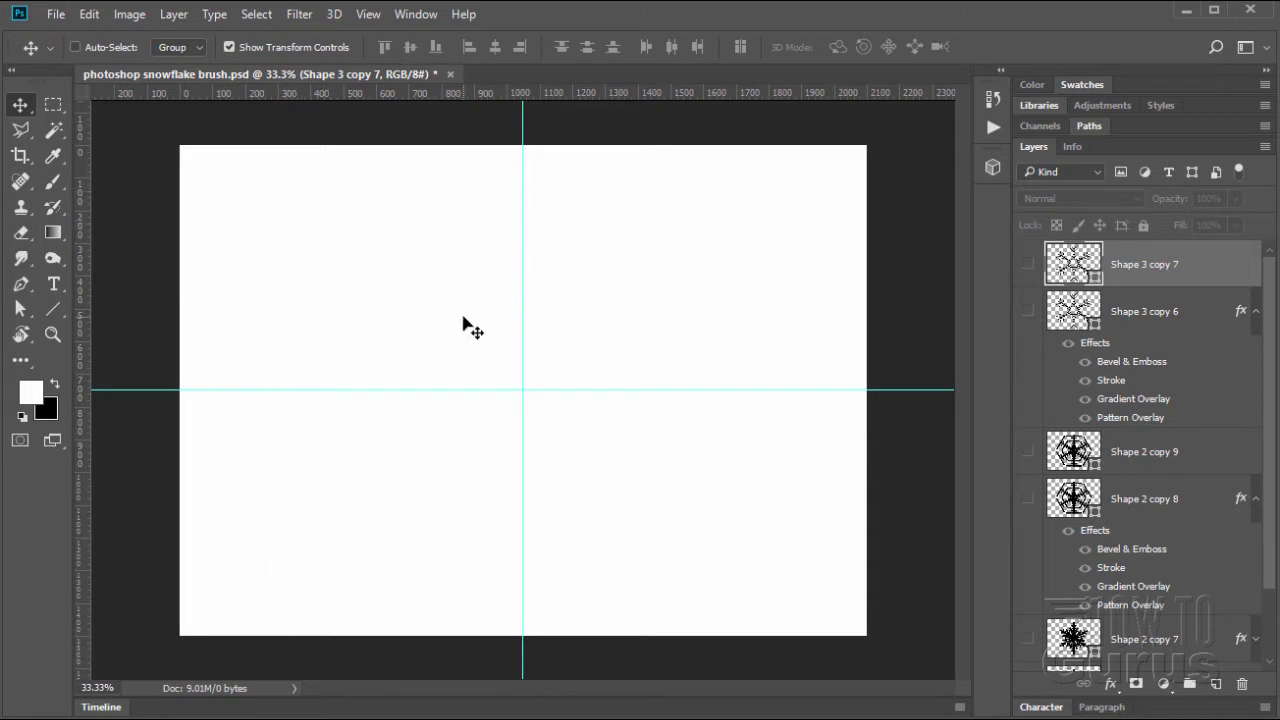
# Check the document's width, height and resolution in Image Size, leaving the settings as they are.
pyautogui.click(129, 14)
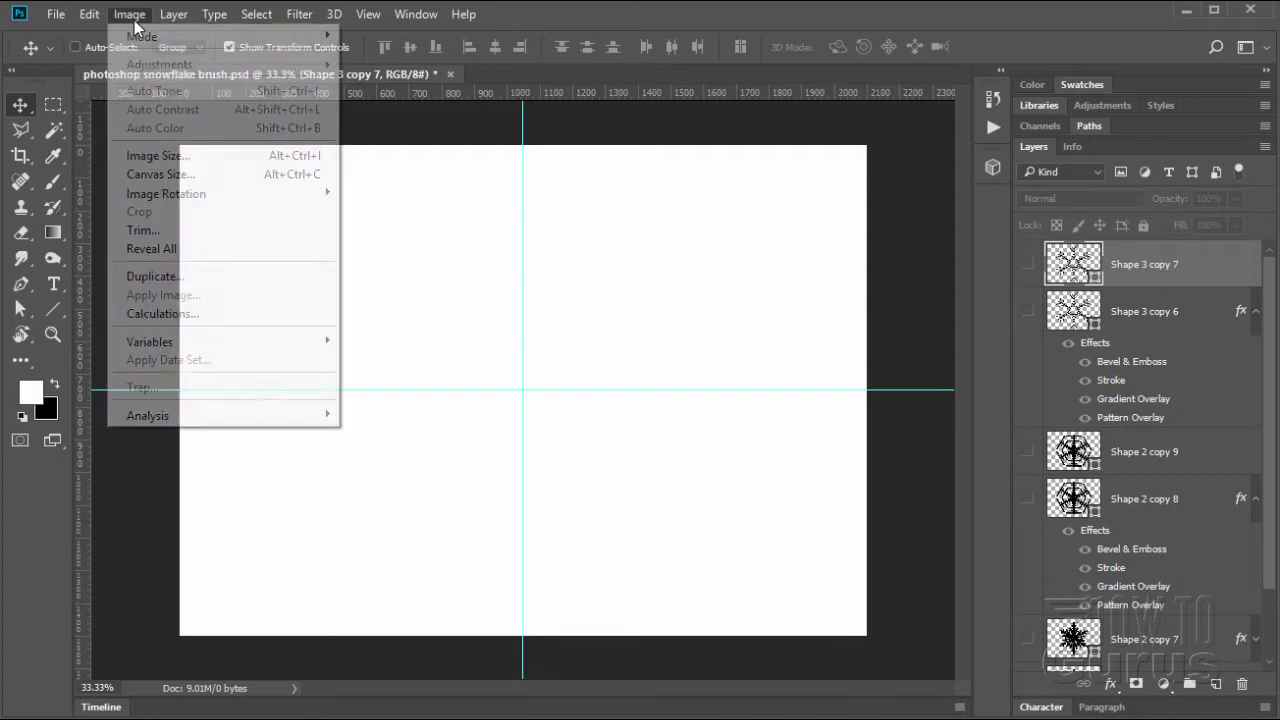
pyautogui.click(158, 155)
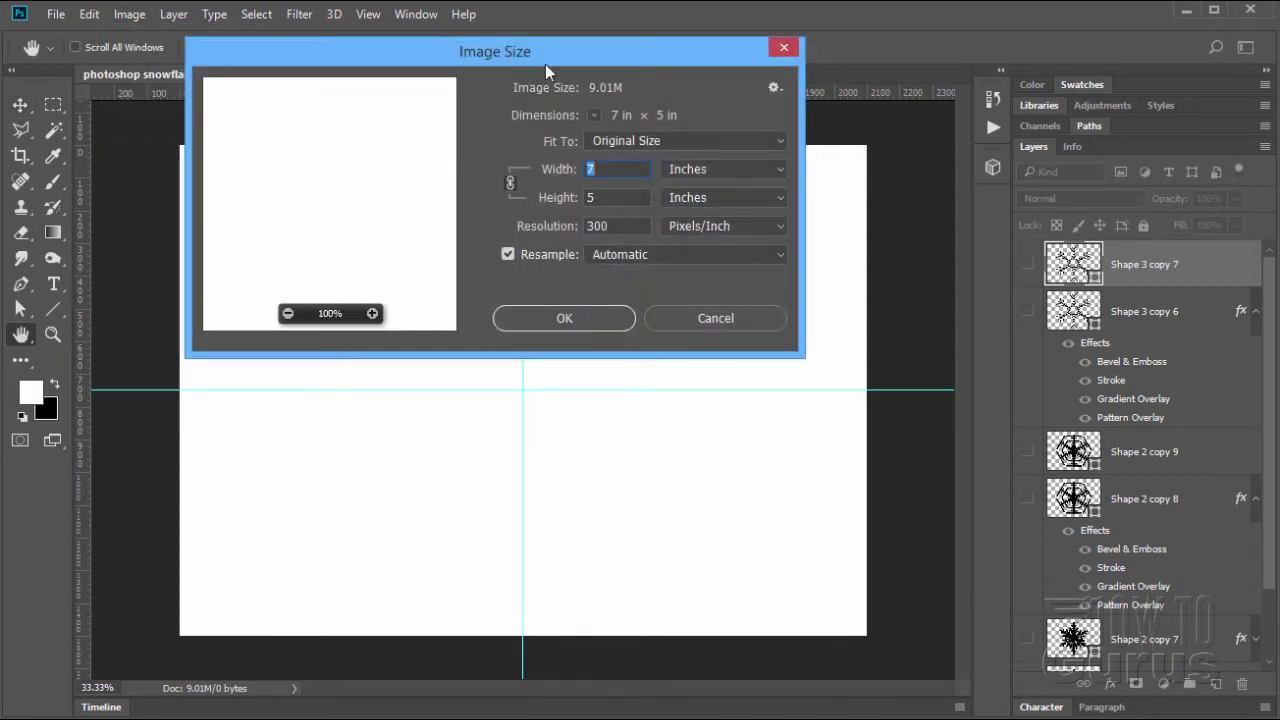
pyautogui.moveTo(545, 64); pyautogui.dragTo(535, 190)
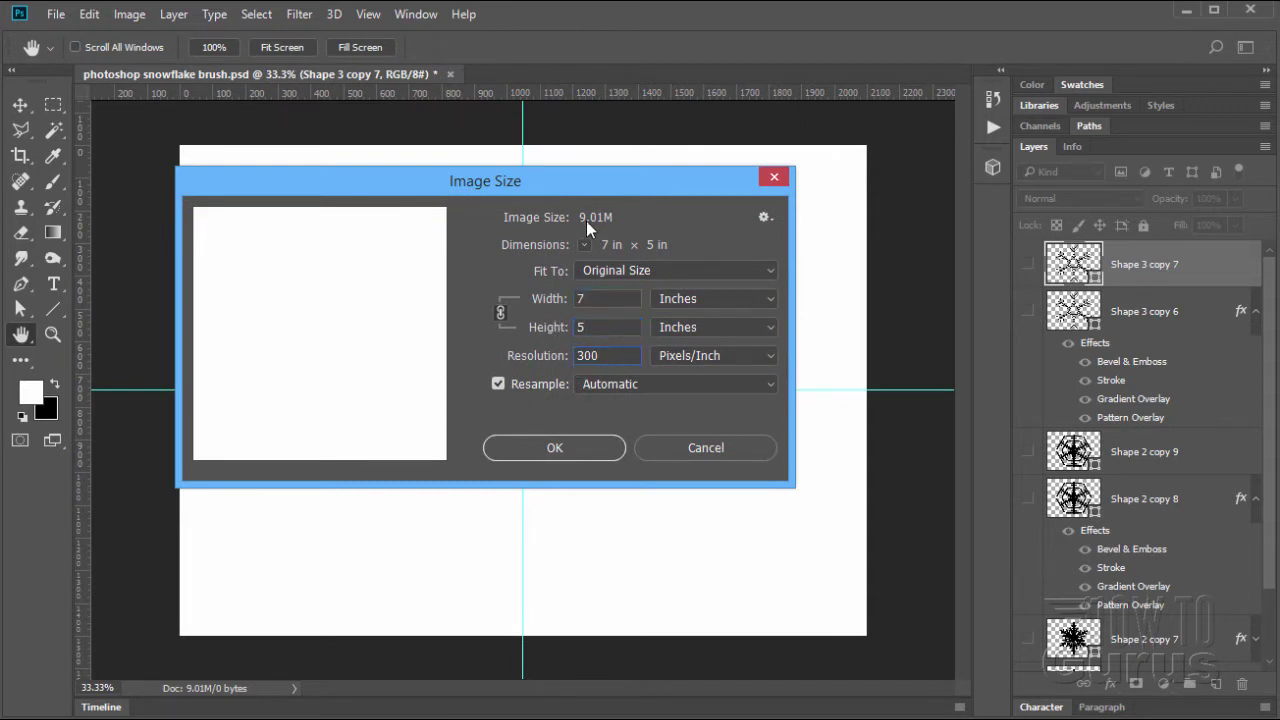
pyautogui.click(700, 449)
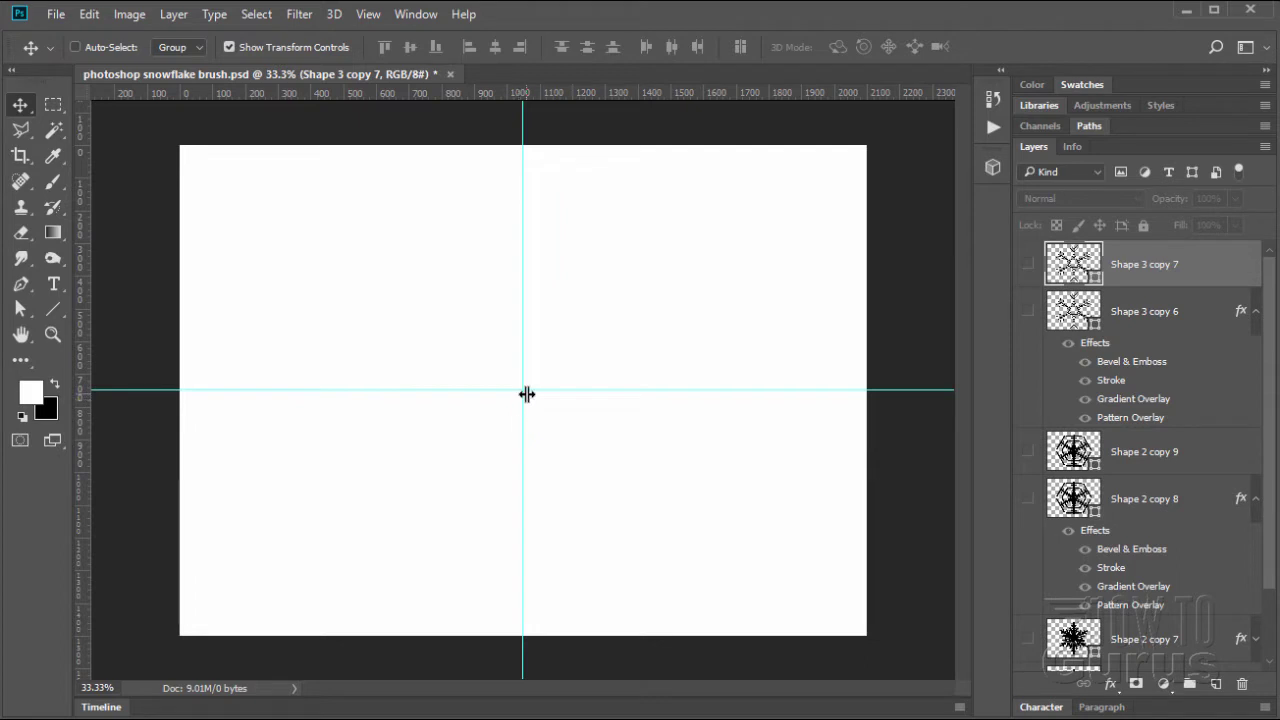
# Review the ruler, centre guide and Snap To settings for the document.
pyautogui.click(368, 14)
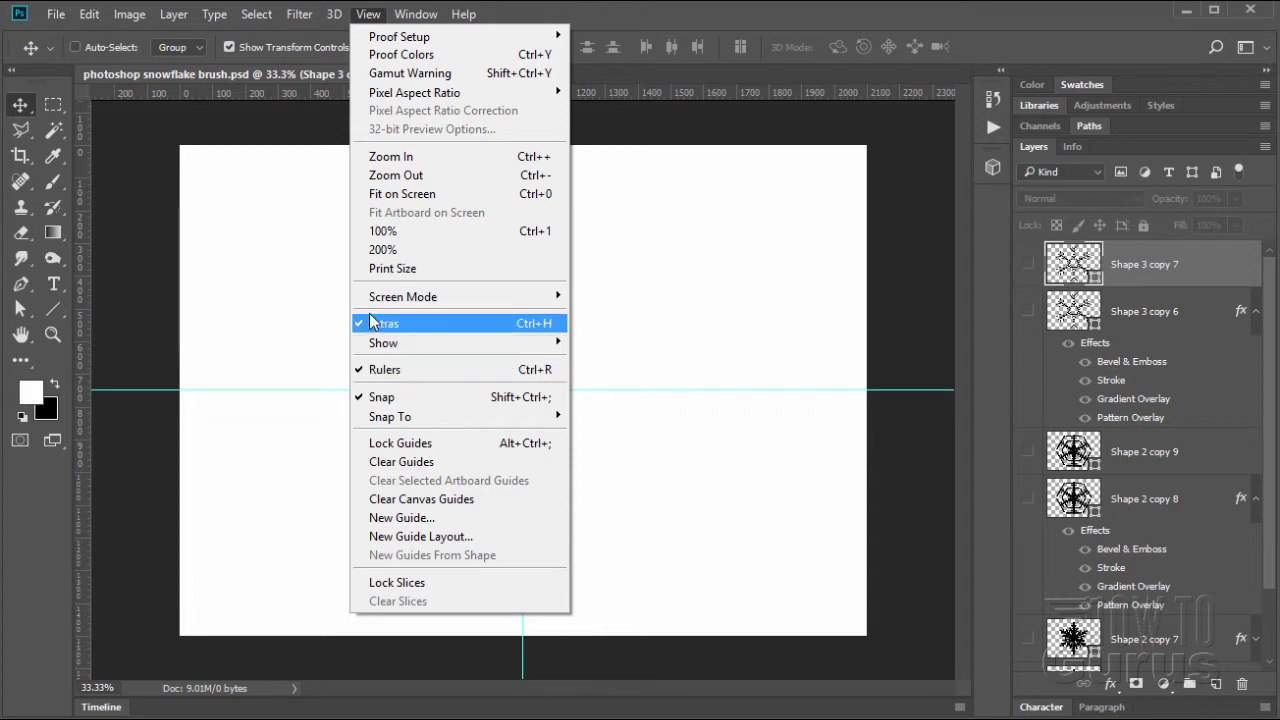
pyautogui.click(657, 91)
pyautogui.moveTo(693, 89)
pyautogui.mouseDown()
pyautogui.moveTo(680, 290)
pyautogui.moveTo(684, 106)
pyautogui.moveTo(670, 95)
pyautogui.mouseUp()
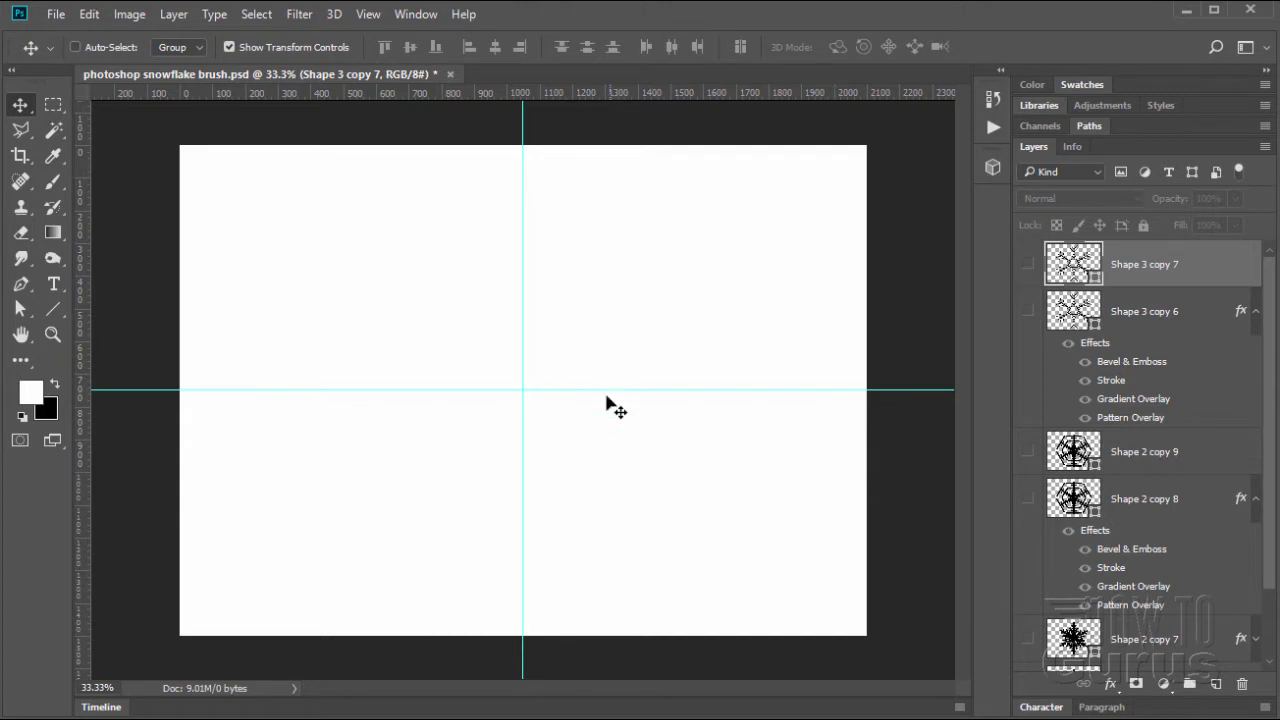
pyautogui.moveTo(604, 390); pyautogui.dragTo(655, 389)
pyautogui.moveTo(321, 472); pyautogui.dragTo(522, 494)
pyautogui.click(368, 14)
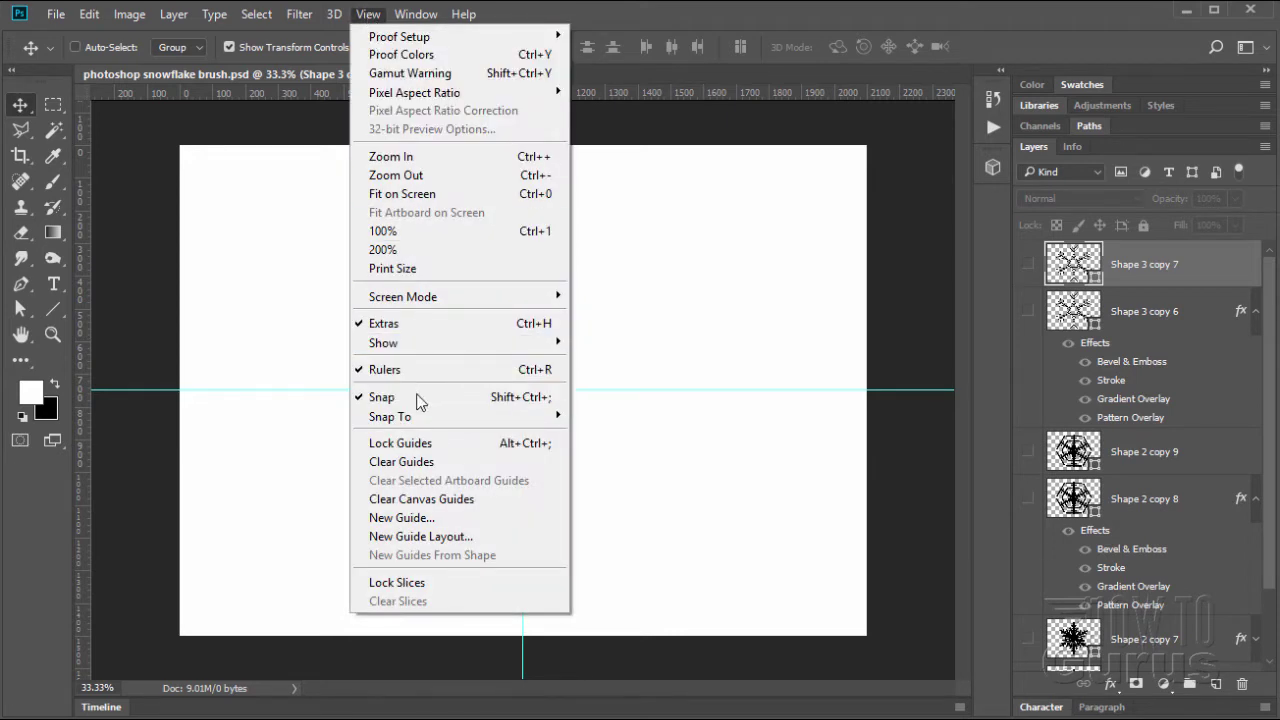
pyautogui.moveTo(437, 425)
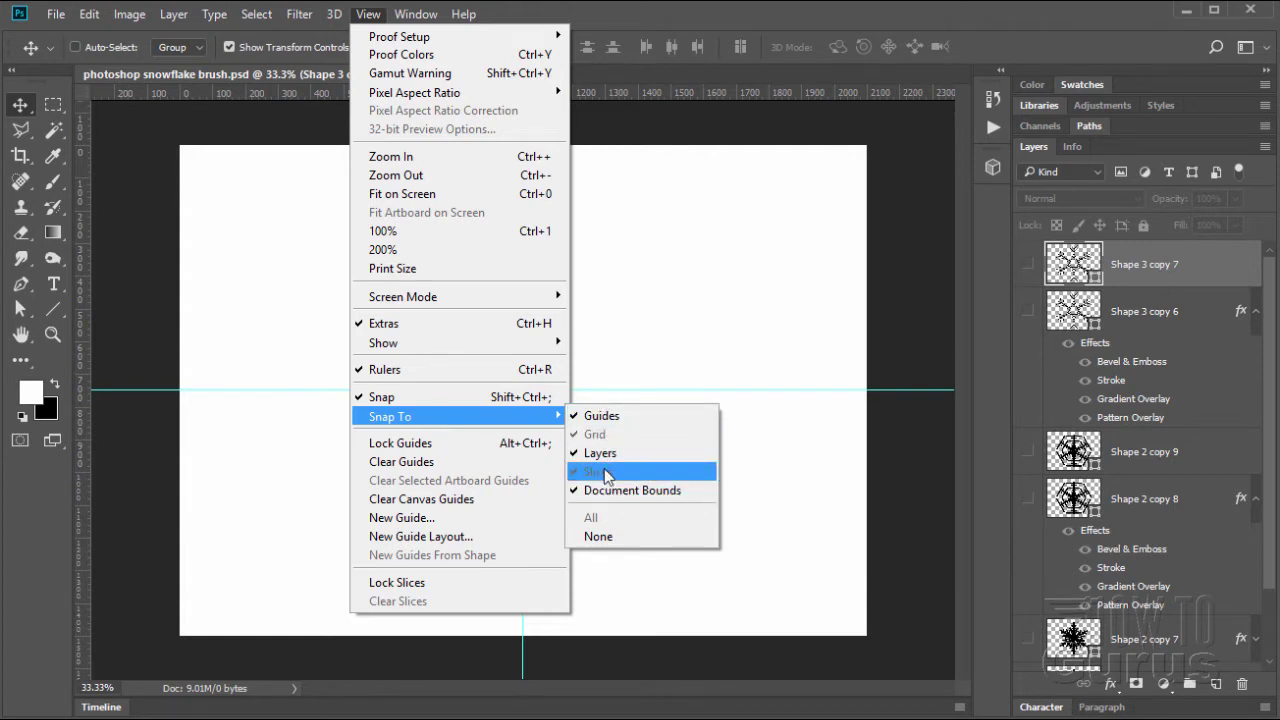
pyautogui.click(674, 312)
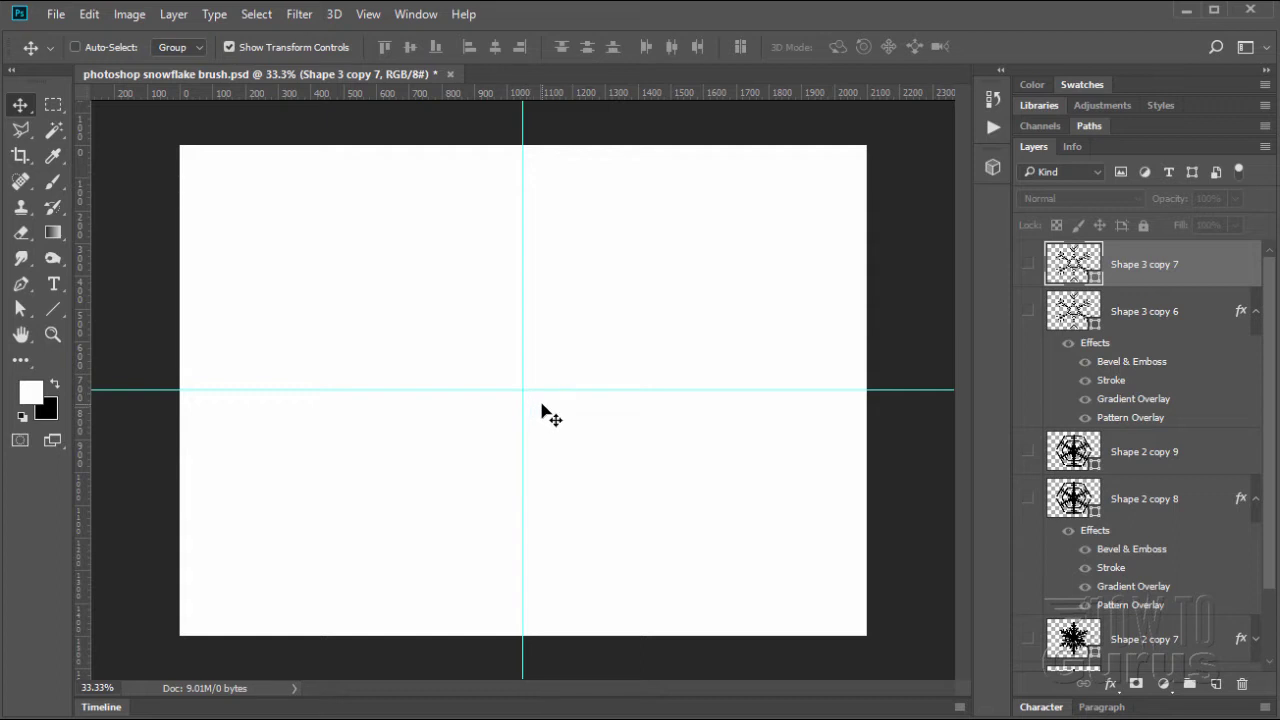
# Reset the foreground and background colours to default black and white, and activate the Line tool.
pyautogui.click(22, 417)
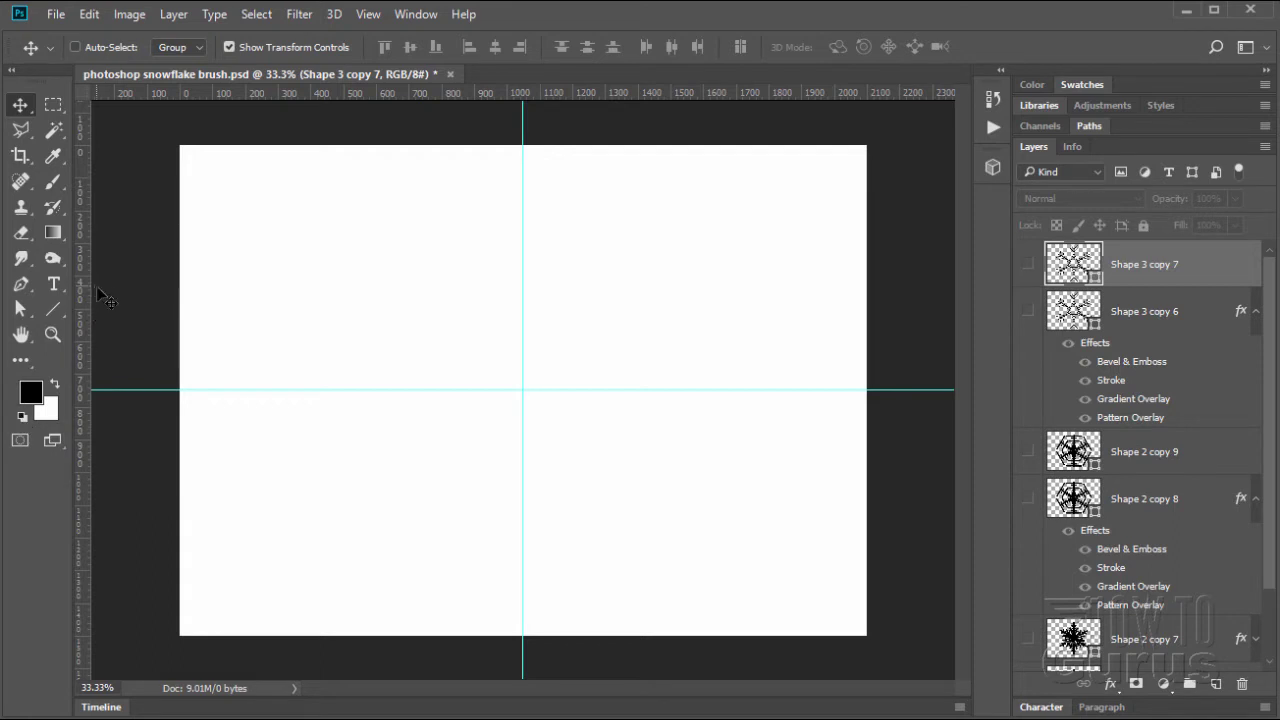
pyautogui.click(54, 312)
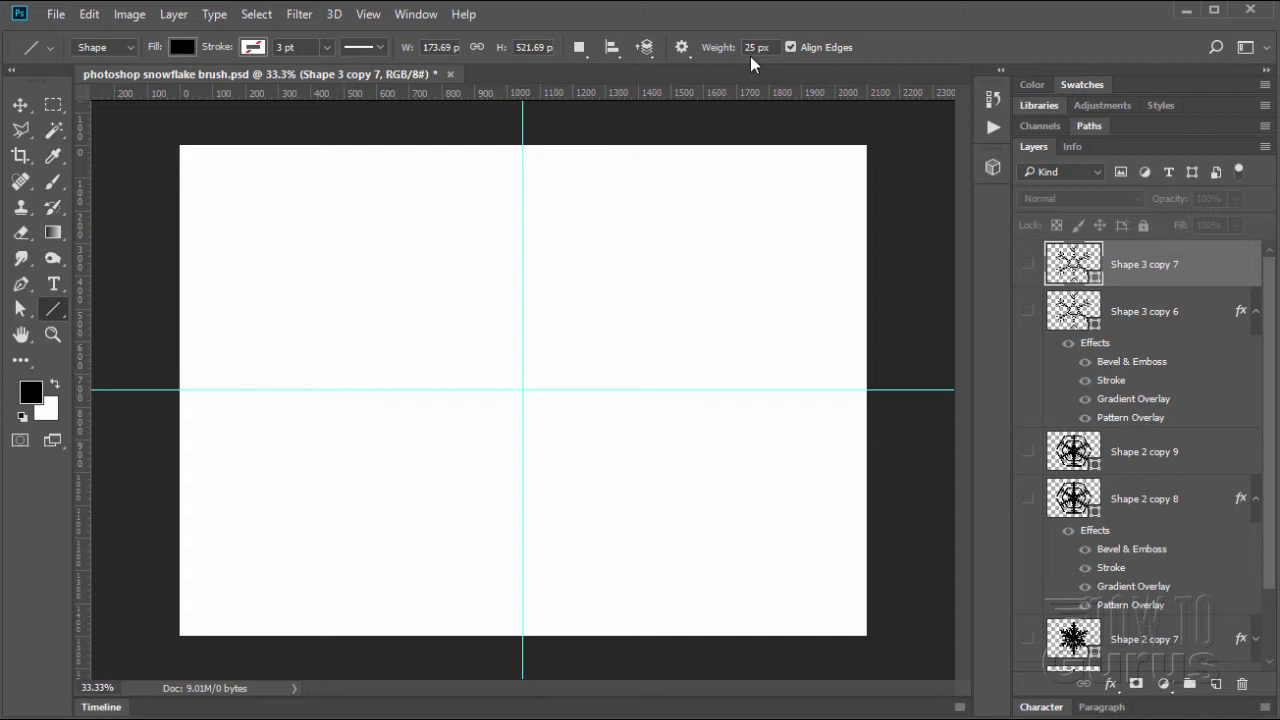
# Preview the Shape 3 copy 6 snowflake, and compare the styled Shape 2 copy 8 with its plain version, Shape 2 copy 9.
pyautogui.click(1027, 315)
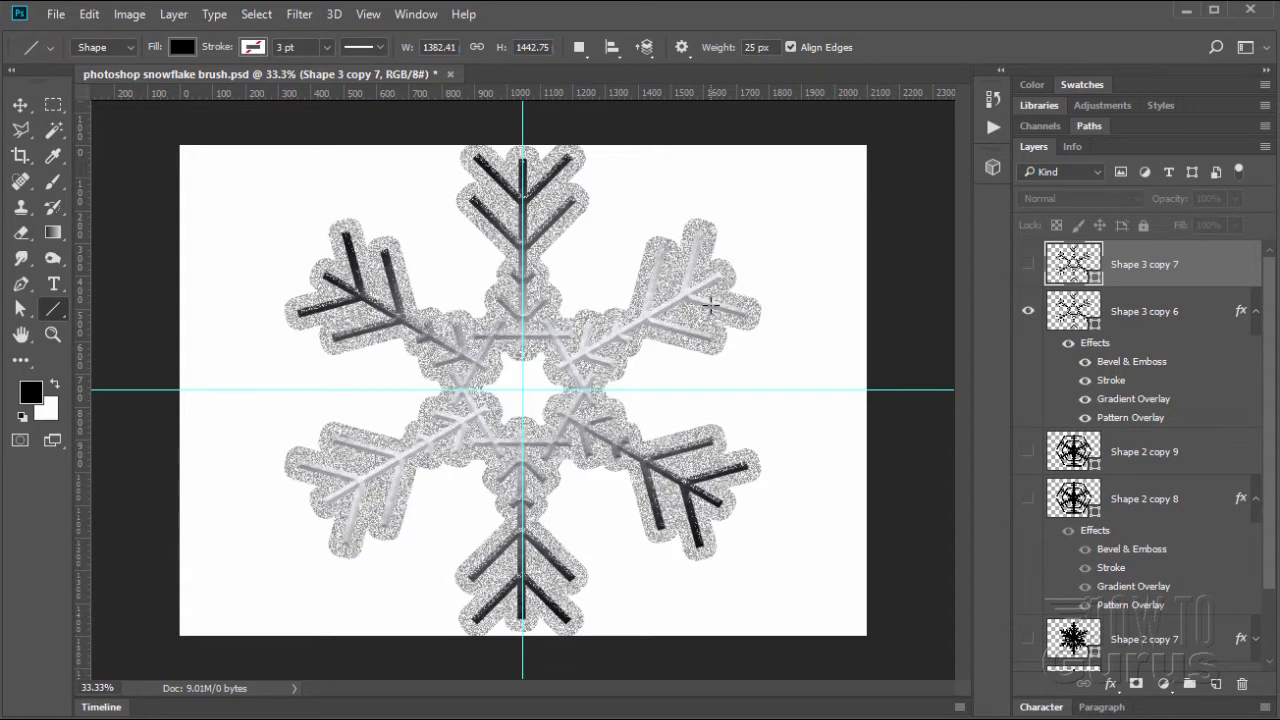
pyautogui.click(1027, 311)
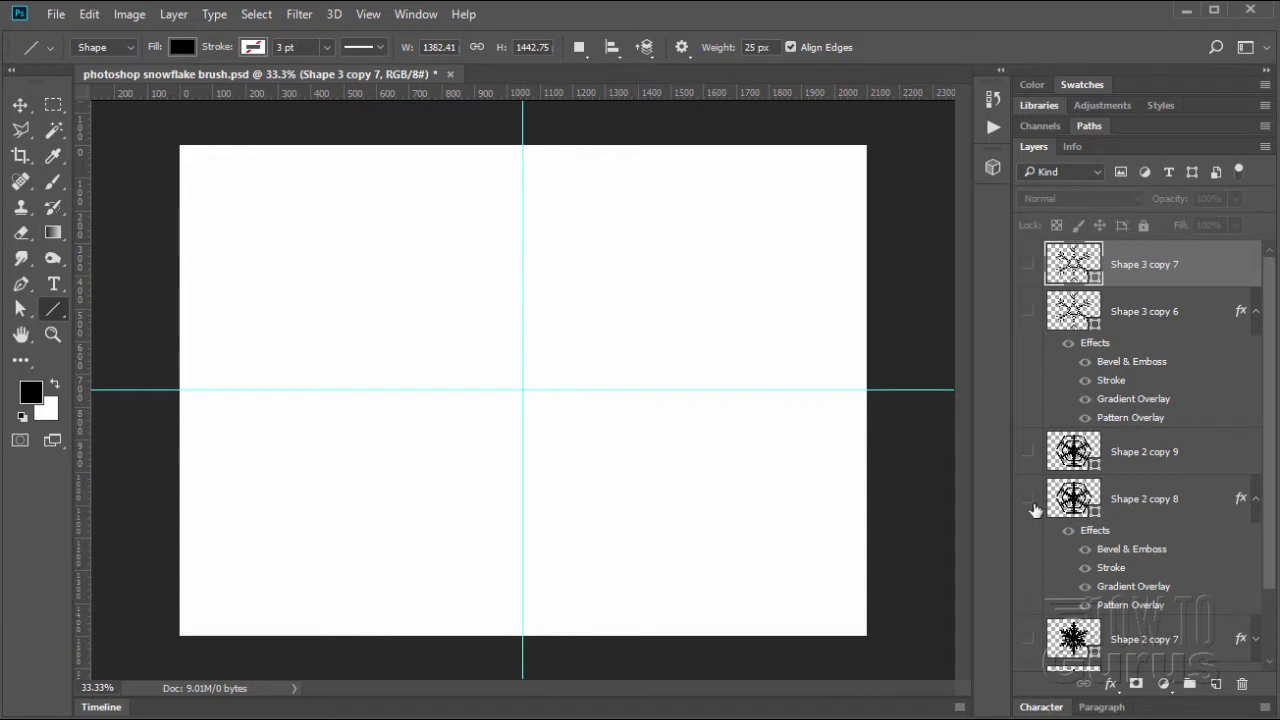
pyautogui.click(1028, 498)
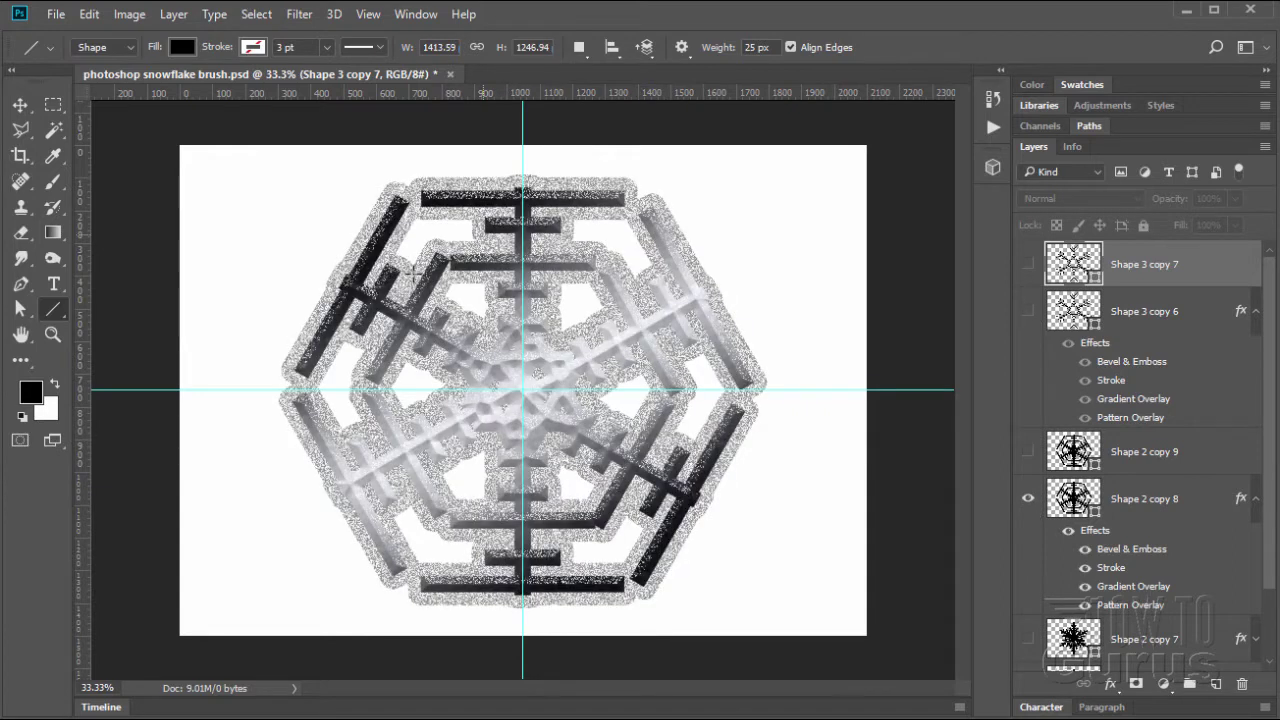
pyautogui.click(1027, 451)
pyautogui.click(1029, 452)
pyautogui.click(1029, 452)
pyautogui.click(1029, 452)
pyautogui.click(1029, 452)
pyautogui.click(1029, 455)
pyautogui.click(1029, 498)
# Compare the styled Shape 3 copy 6 snowflake with its plain version, Shape 3 copy 7, and hide both again.
pyautogui.click(1030, 312)
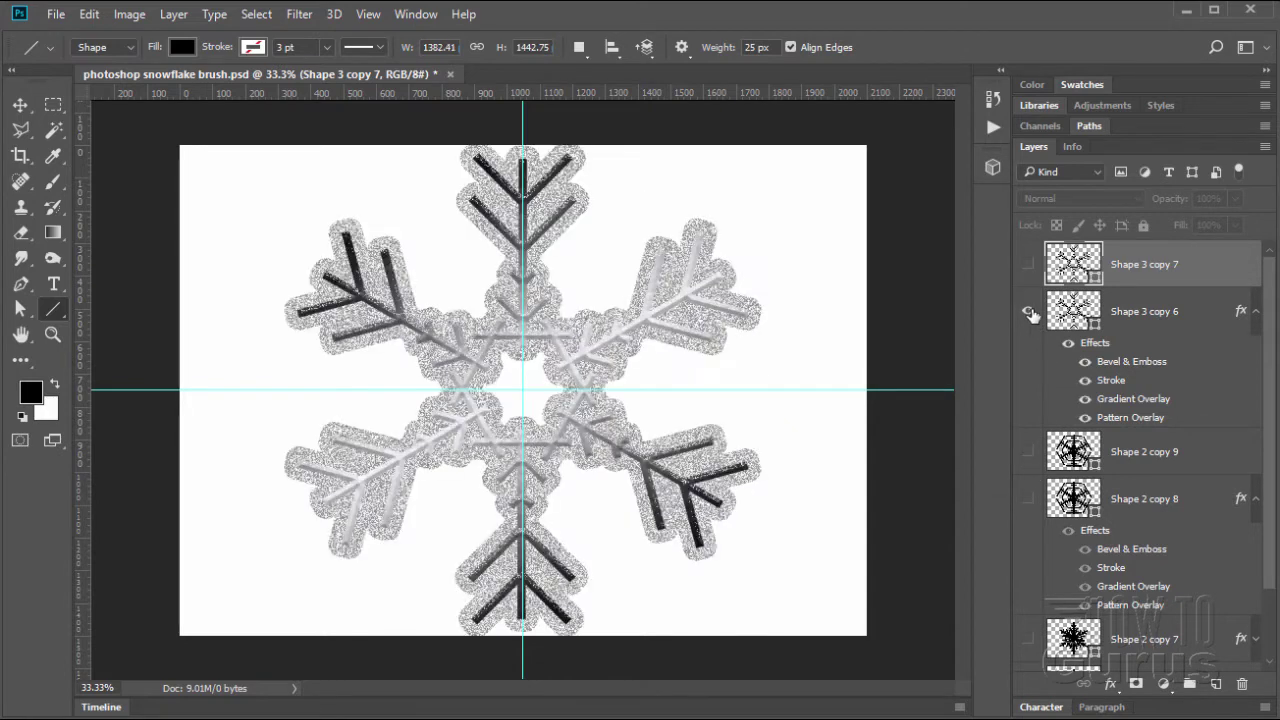
pyautogui.click(1029, 266)
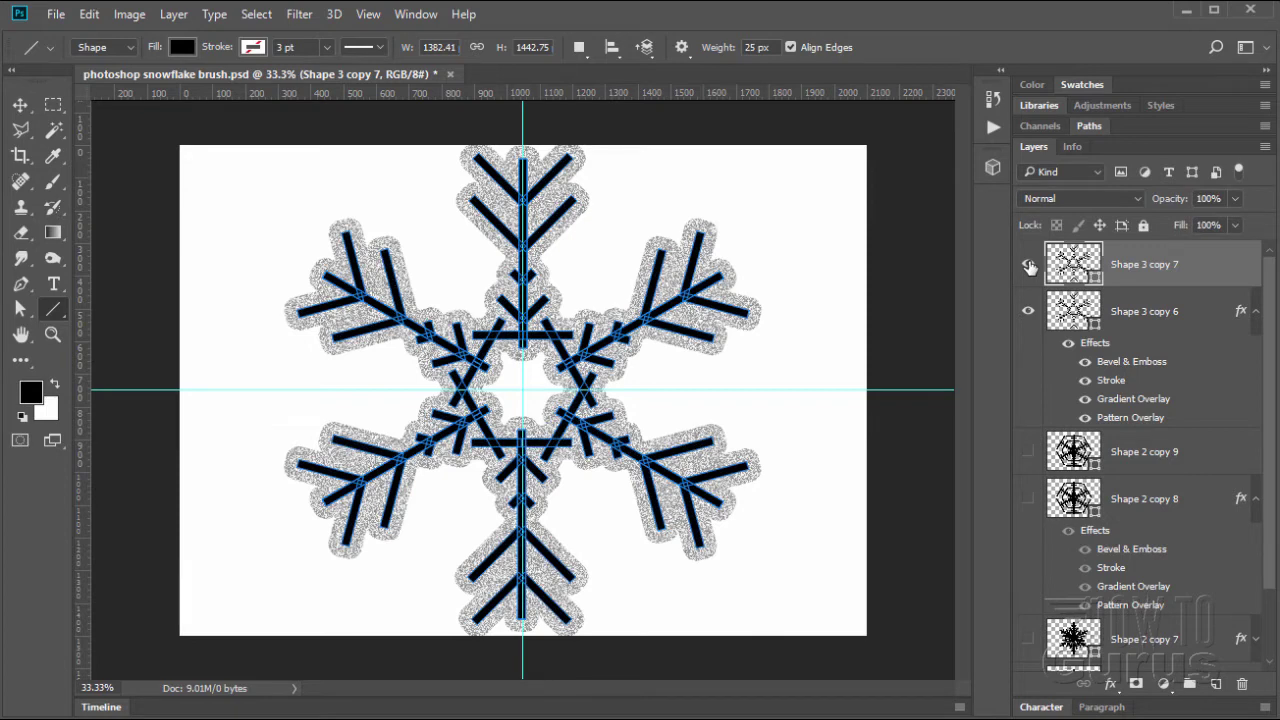
pyautogui.click(1029, 266)
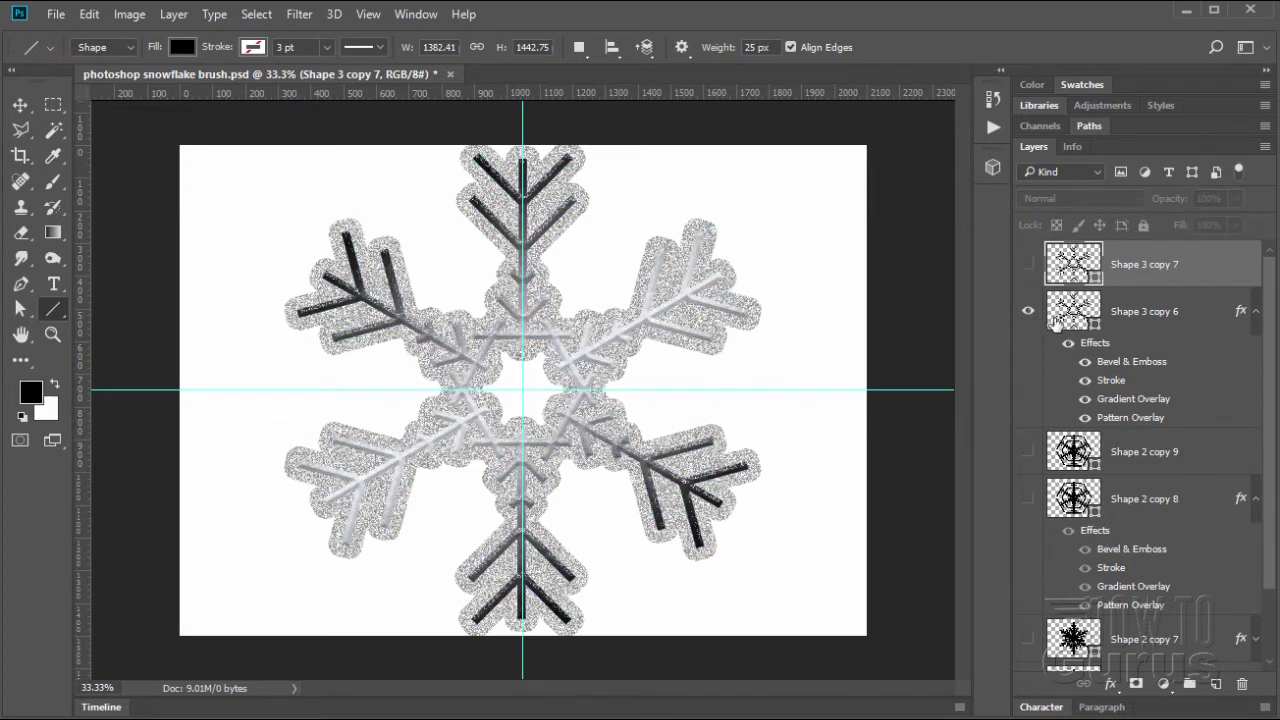
pyautogui.click(1028, 311)
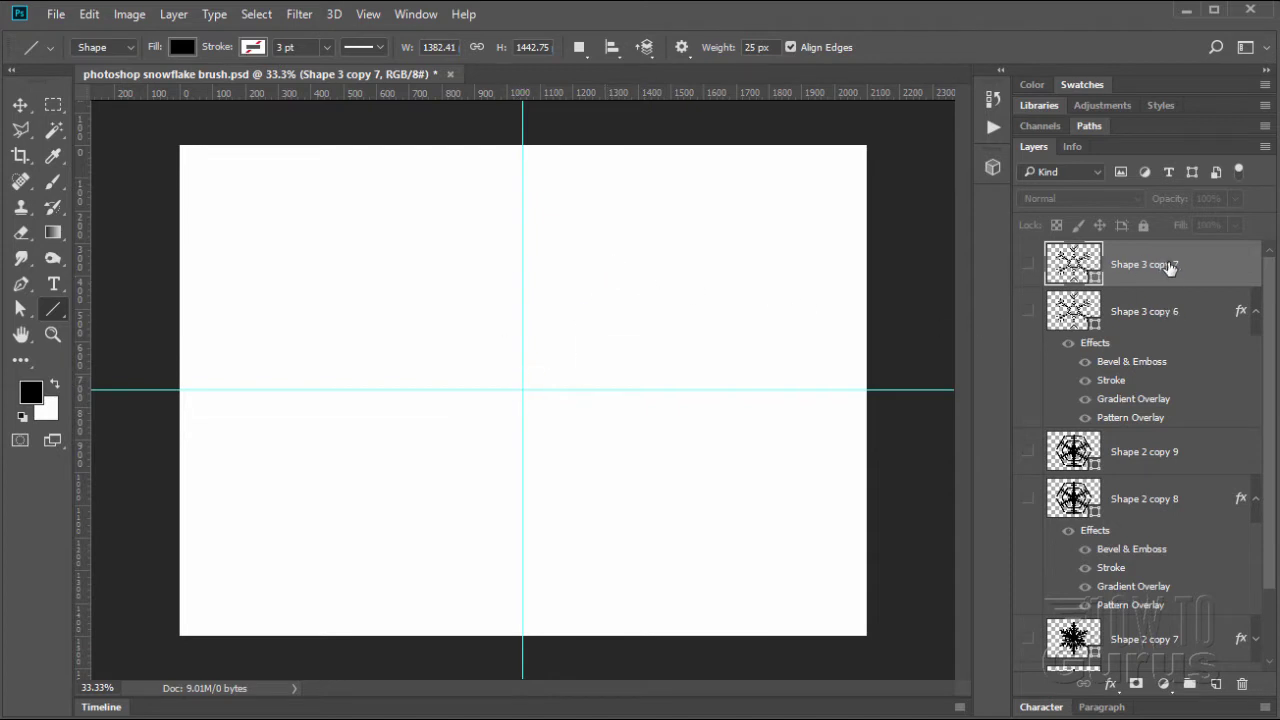
# Create a new empty layer above Shape 3 copy 7.
pyautogui.click(1216, 684)
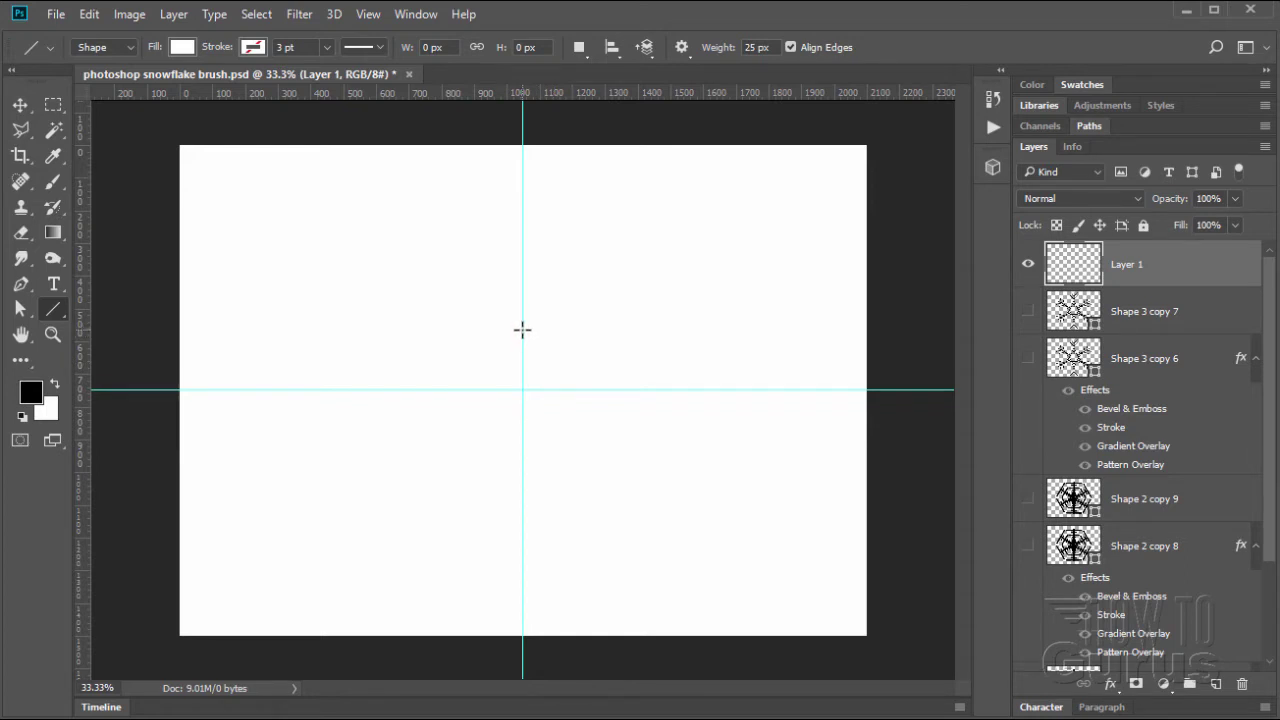
pyautogui.press('shift')
pyautogui.moveTo(522, 329); pyautogui.dragTo(523, 178)
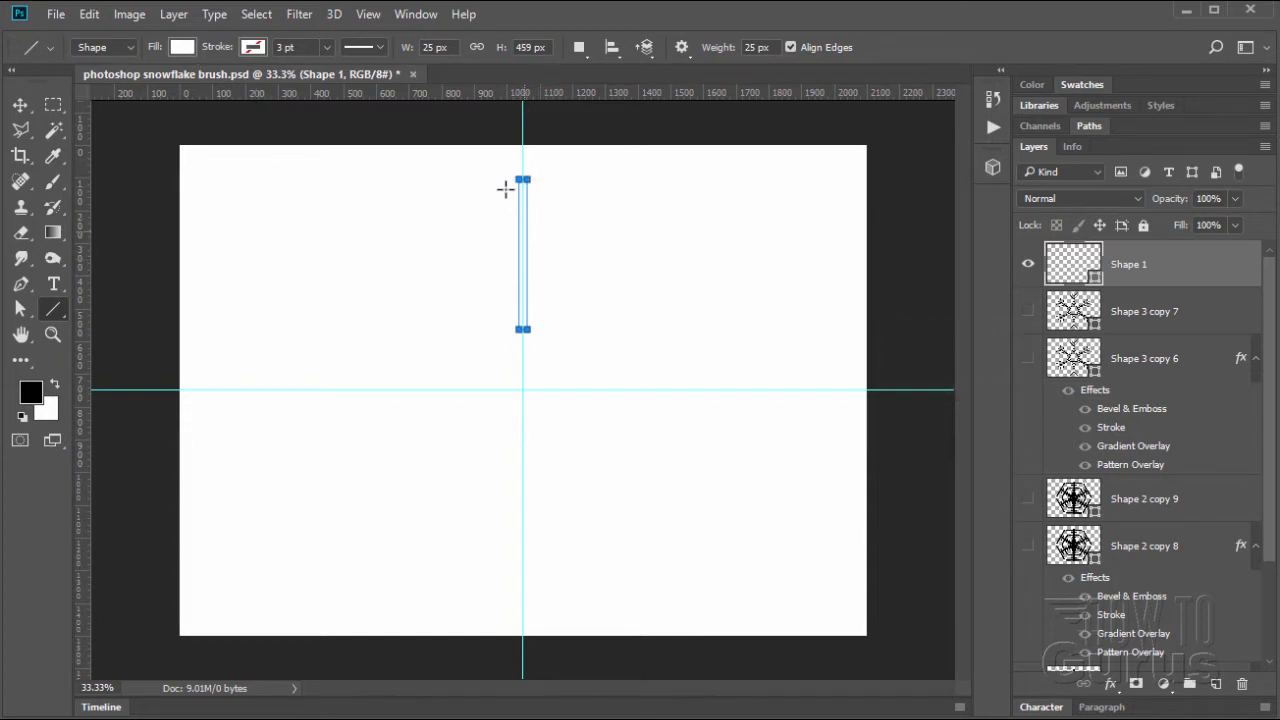
pyautogui.click(88, 18)
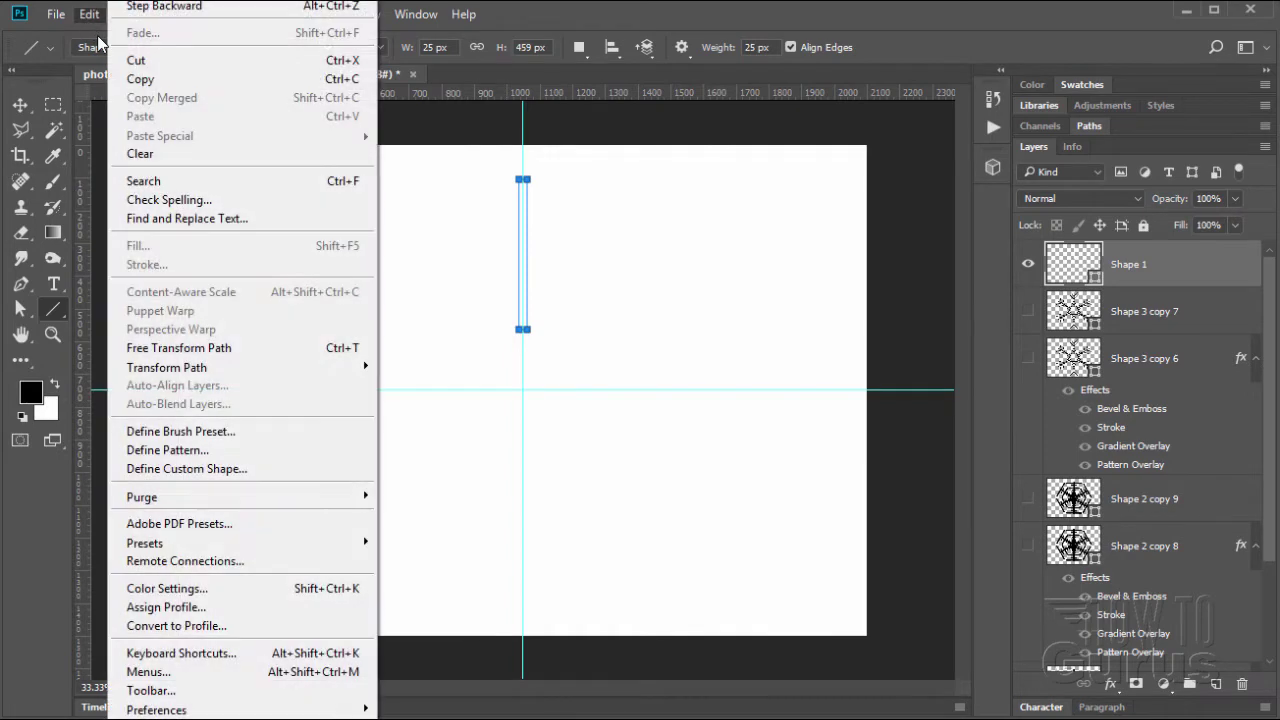
pyautogui.click(180, 58)
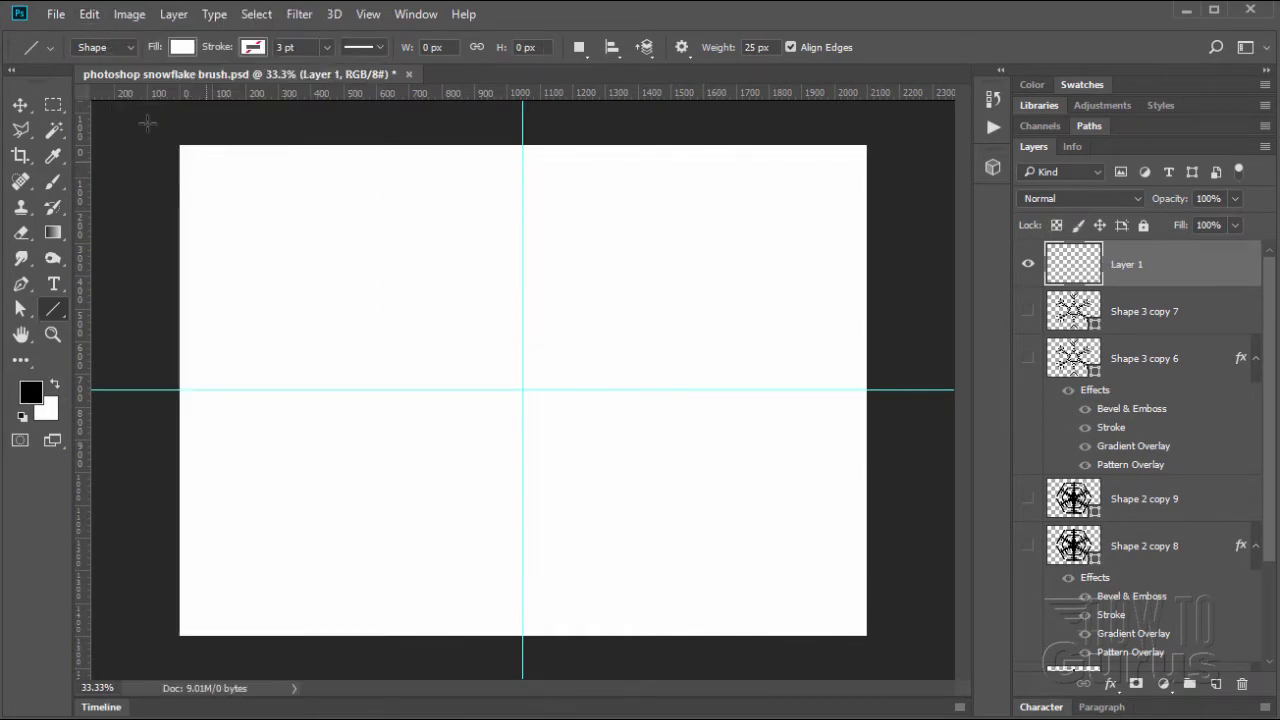
# Set the line fill to black and draw a vertical line about 486 px long on the vertical guide, above the canvas centre.
pyautogui.click(178, 48)
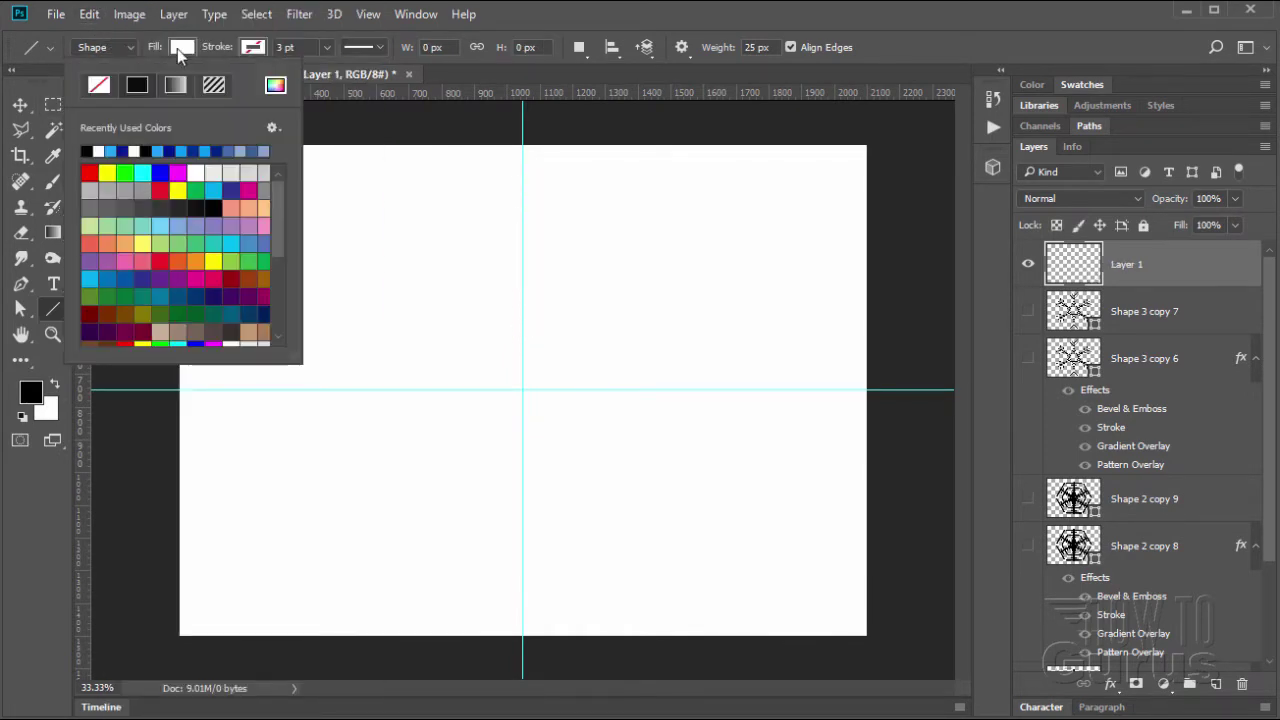
pyautogui.click(88, 151)
pyautogui.click(185, 52)
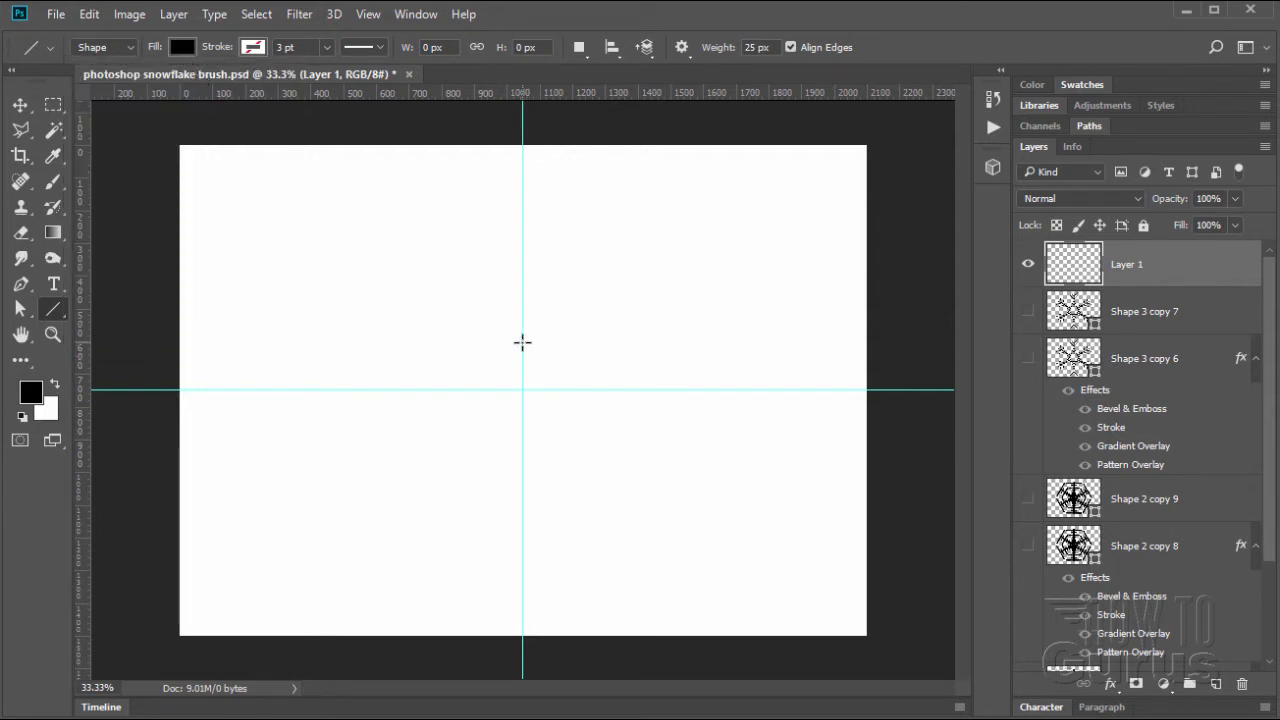
pyautogui.moveTo(522, 342); pyautogui.dragTo(525, 183)
pyautogui.press('shift')
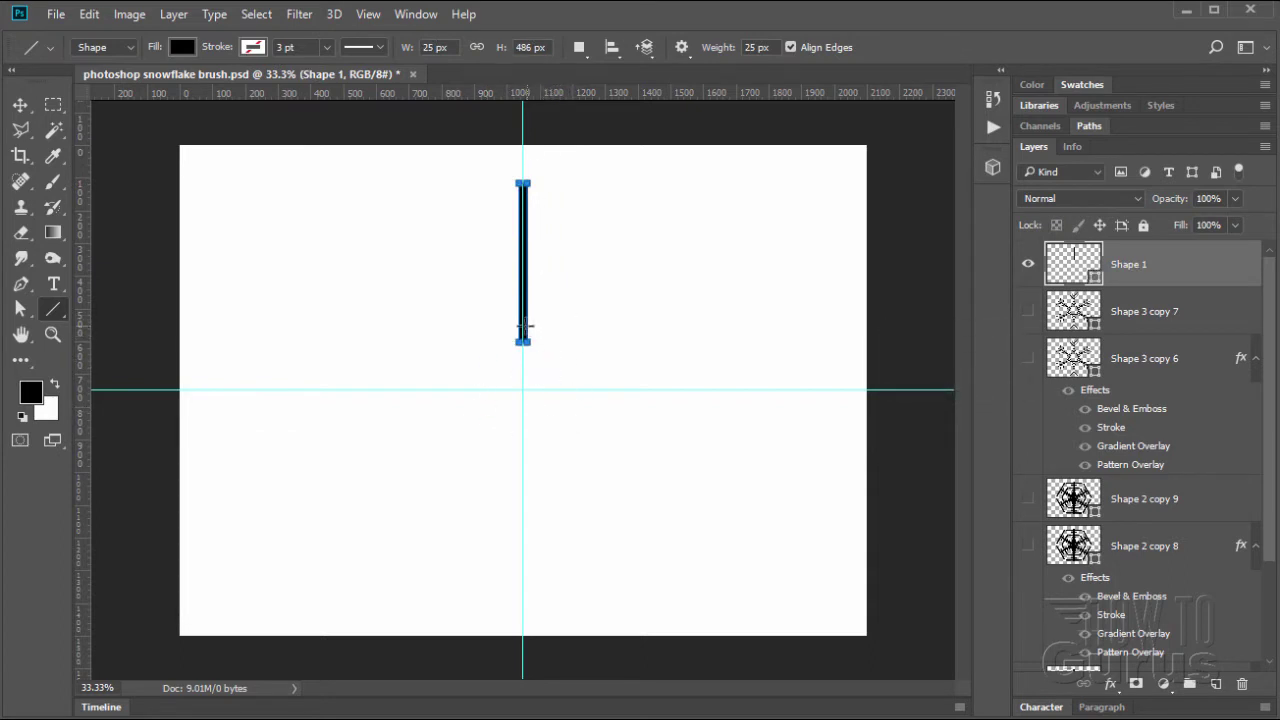
# Add two horizontal branches to the right side of the line's lower end, the upper one longer, for an overall width of about 160 px.
pyautogui.press('shift')
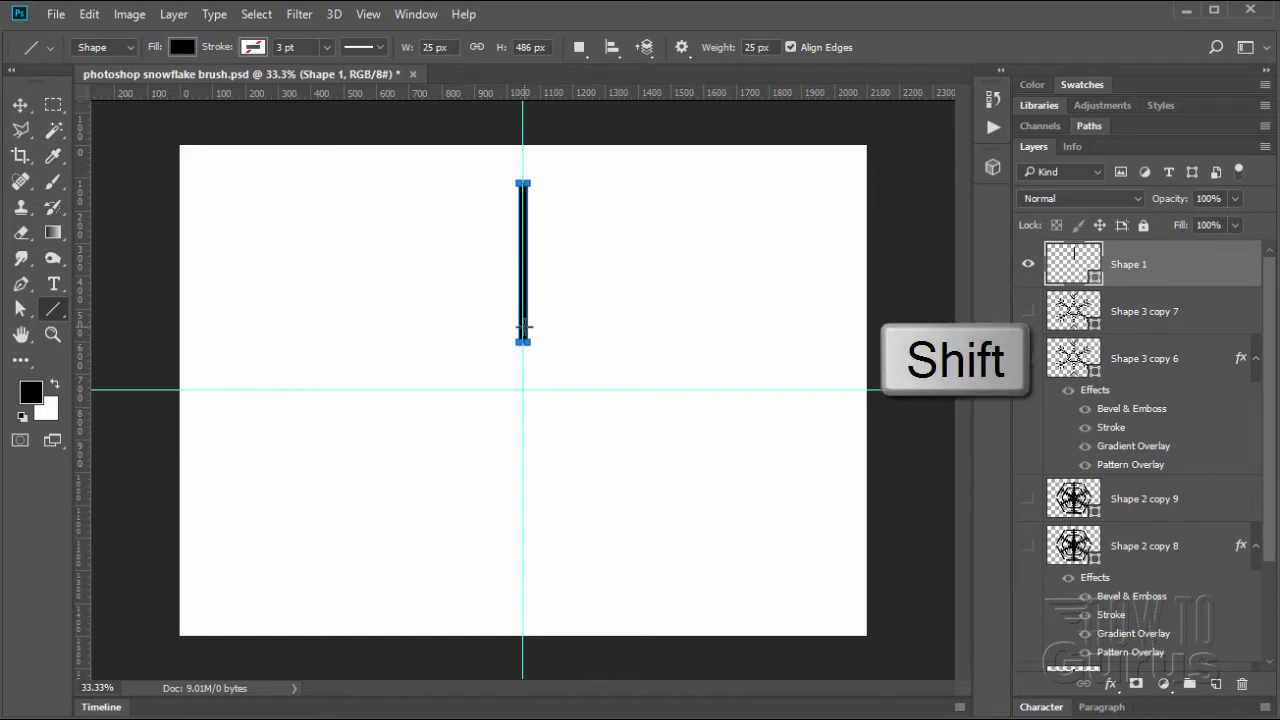
pyautogui.moveTo(523, 327); pyautogui.dragTo(552, 326)
pyautogui.press('shift')
pyautogui.moveTo(523, 308); pyautogui.dragTo(571, 305)
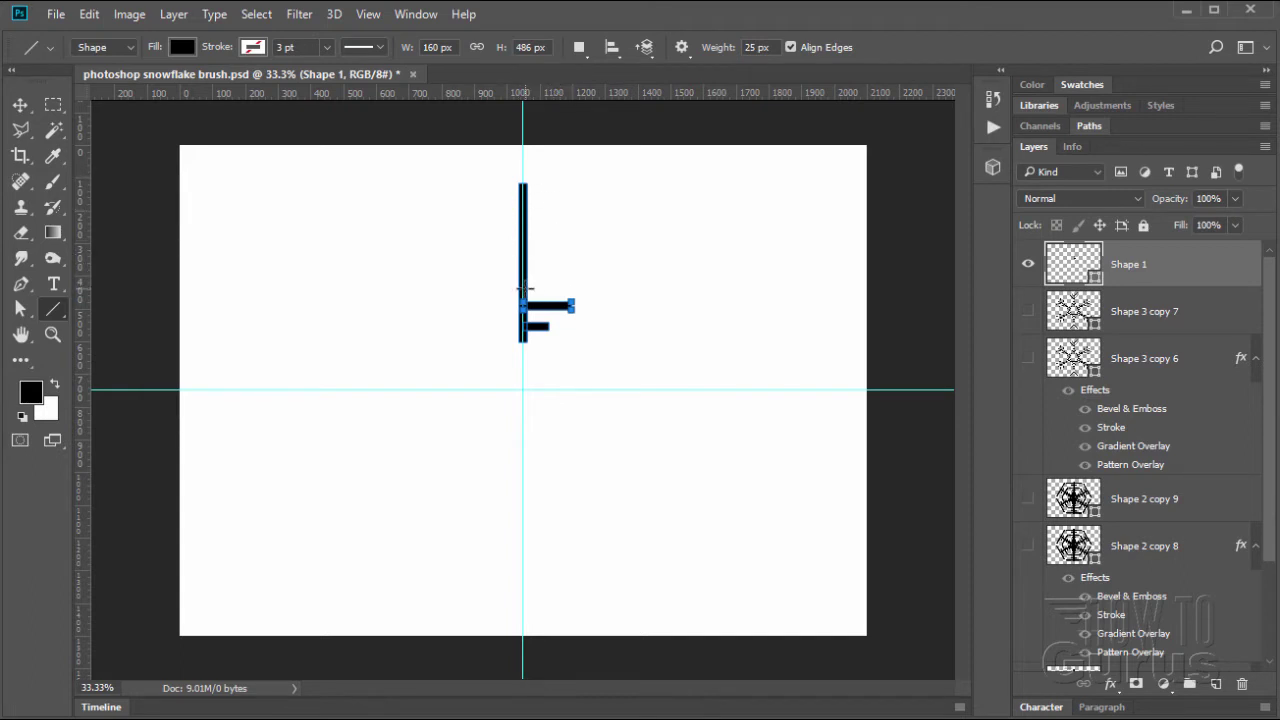
# Add four parallel diagonal branches rising at 45° above the horizontal ones, extending the shape to about 178 × 543 px.
pyautogui.press('shift')
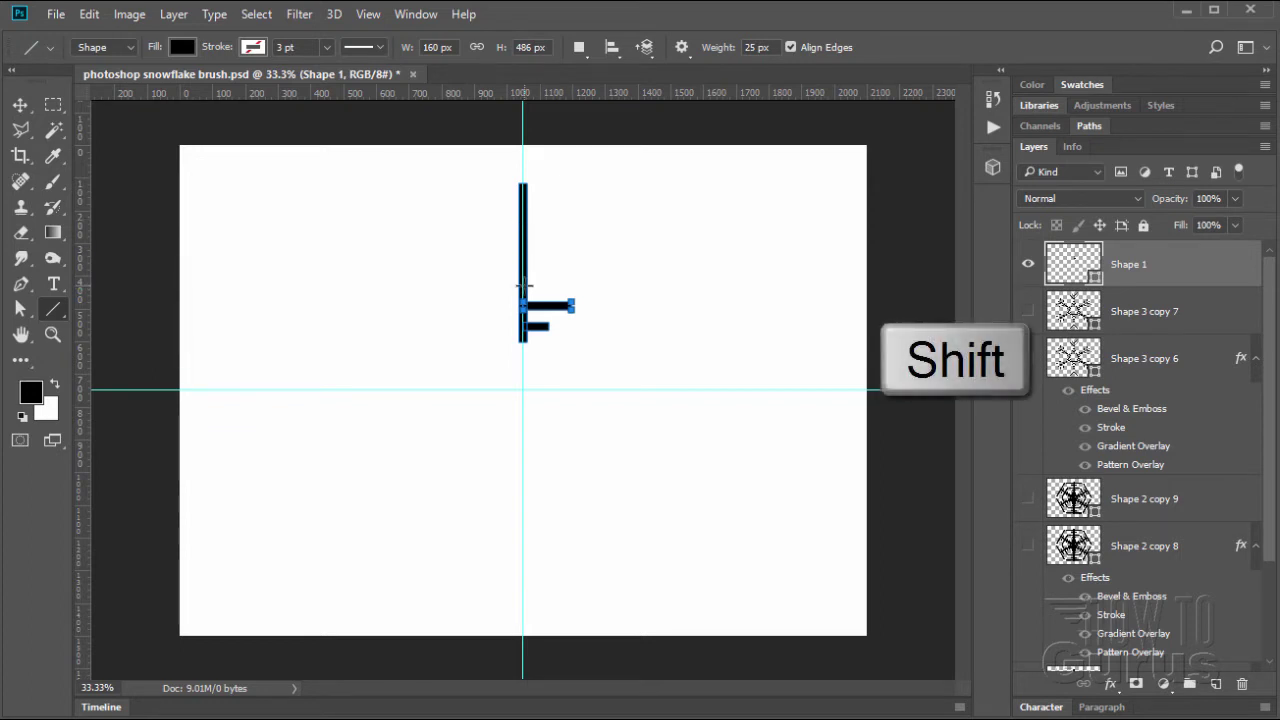
pyautogui.moveTo(527, 291); pyautogui.dragTo(597, 186)
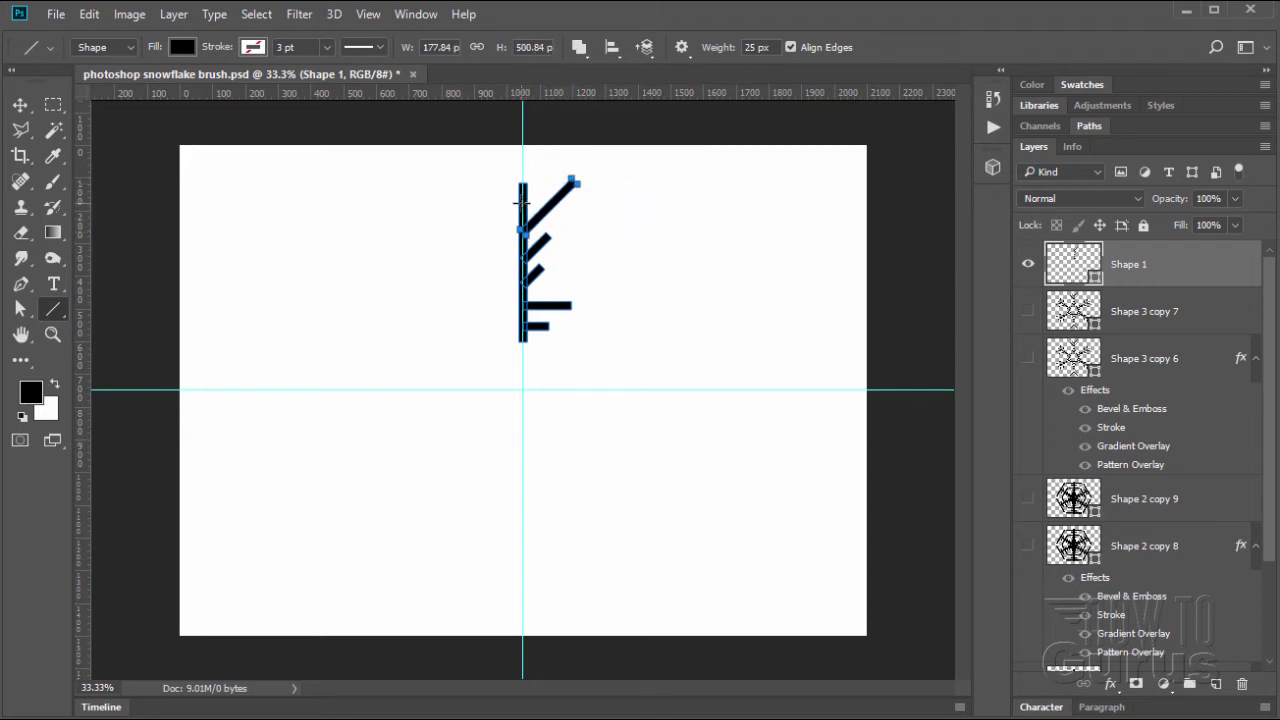
pyautogui.moveTo(524, 205); pyautogui.dragTo(557, 168)
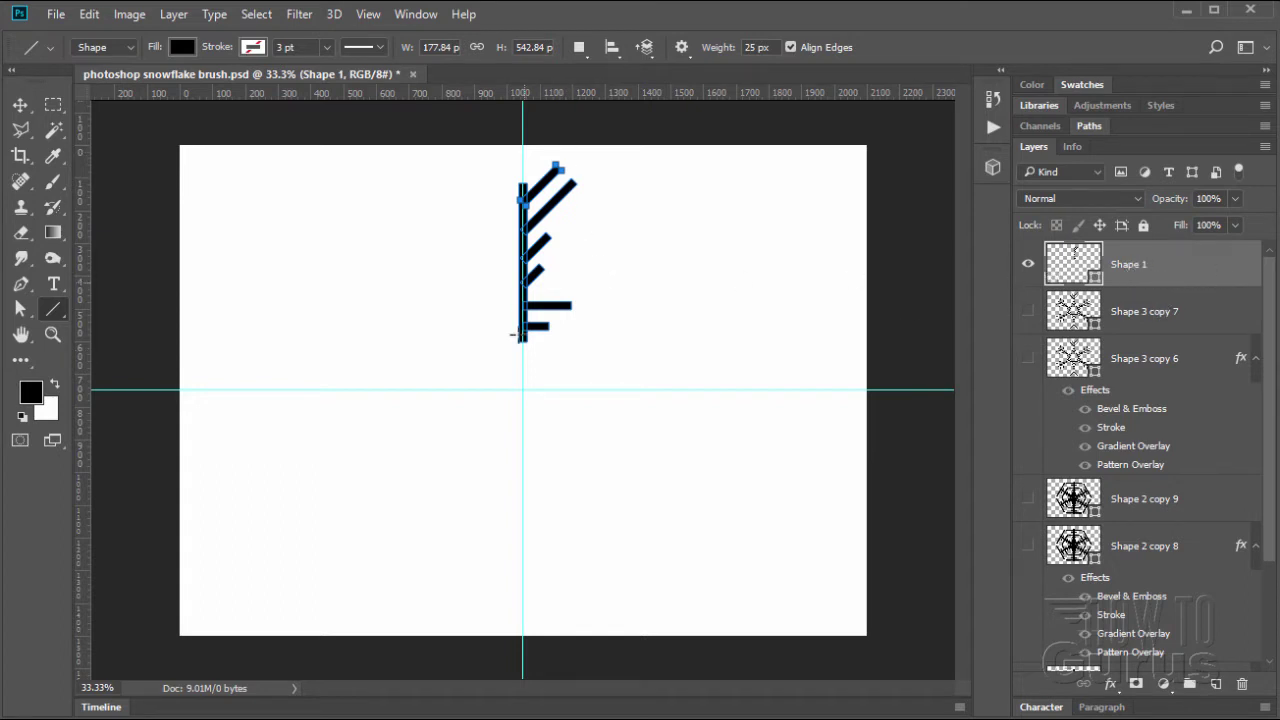
pyautogui.rightClick(1167, 275)
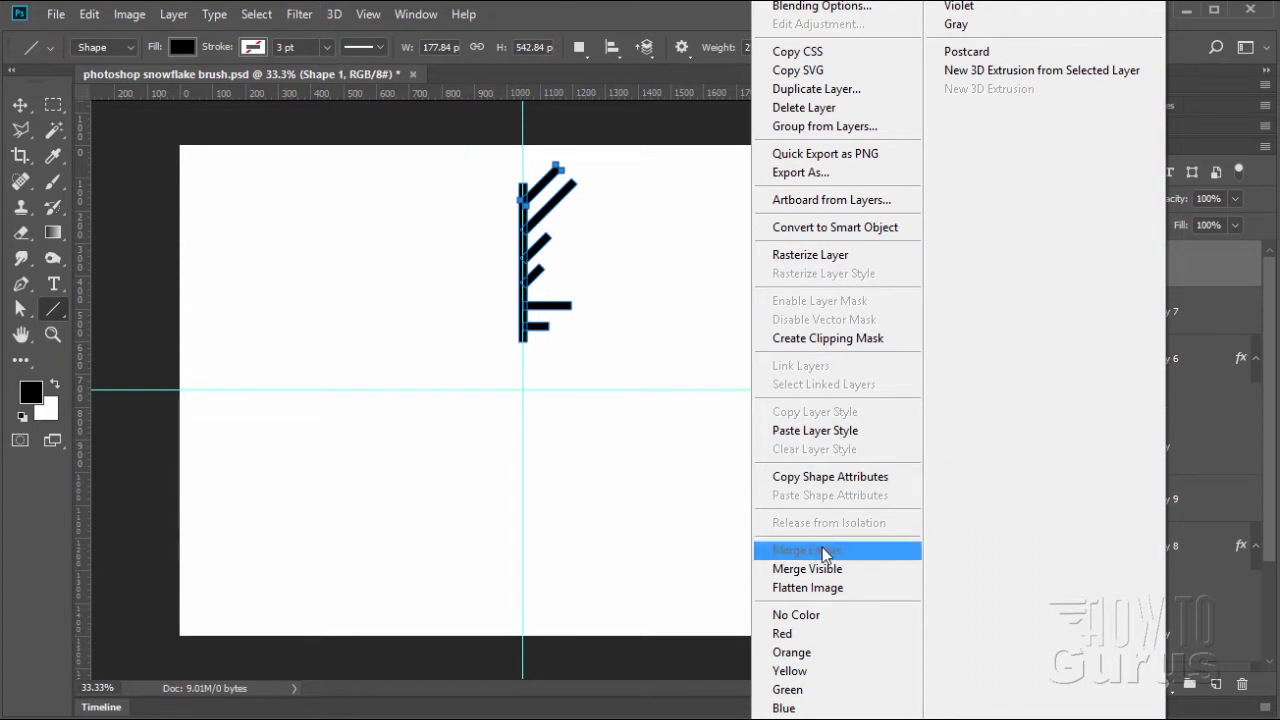
pyautogui.click(682, 186)
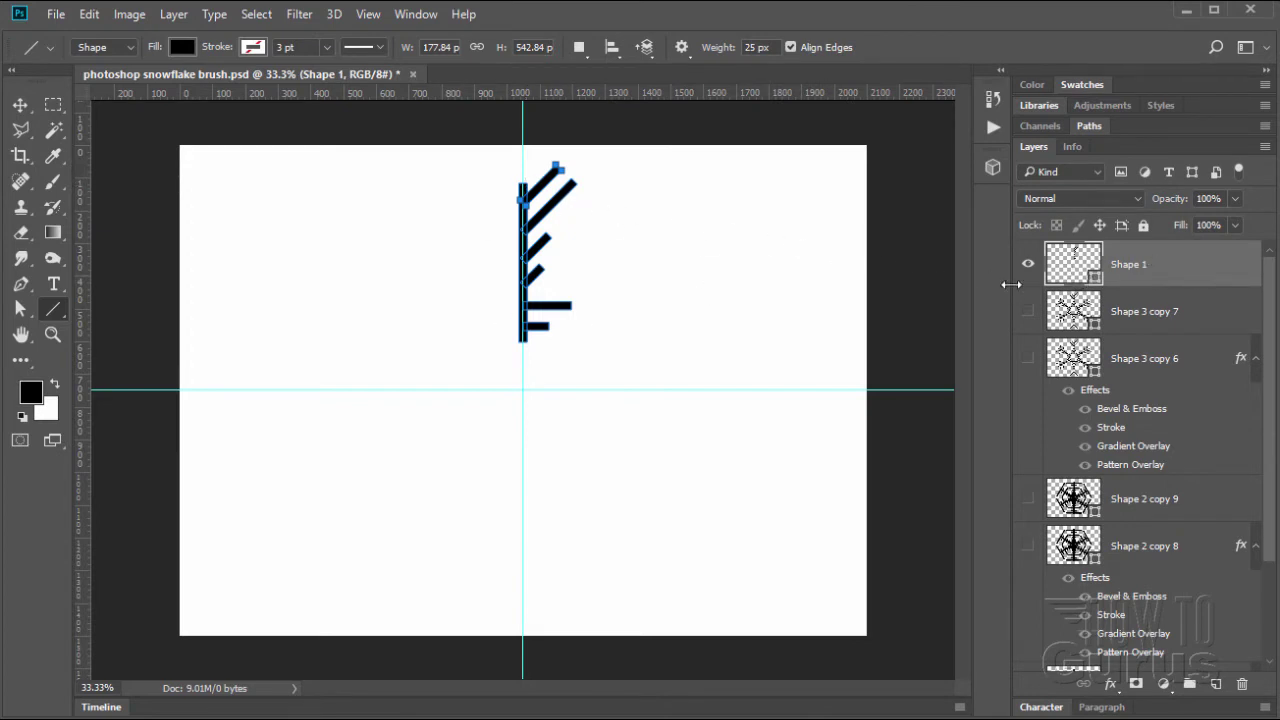
# Duplicate the Shape 1 layer and flip the copy horizontally.
pyautogui.click(27, 107)
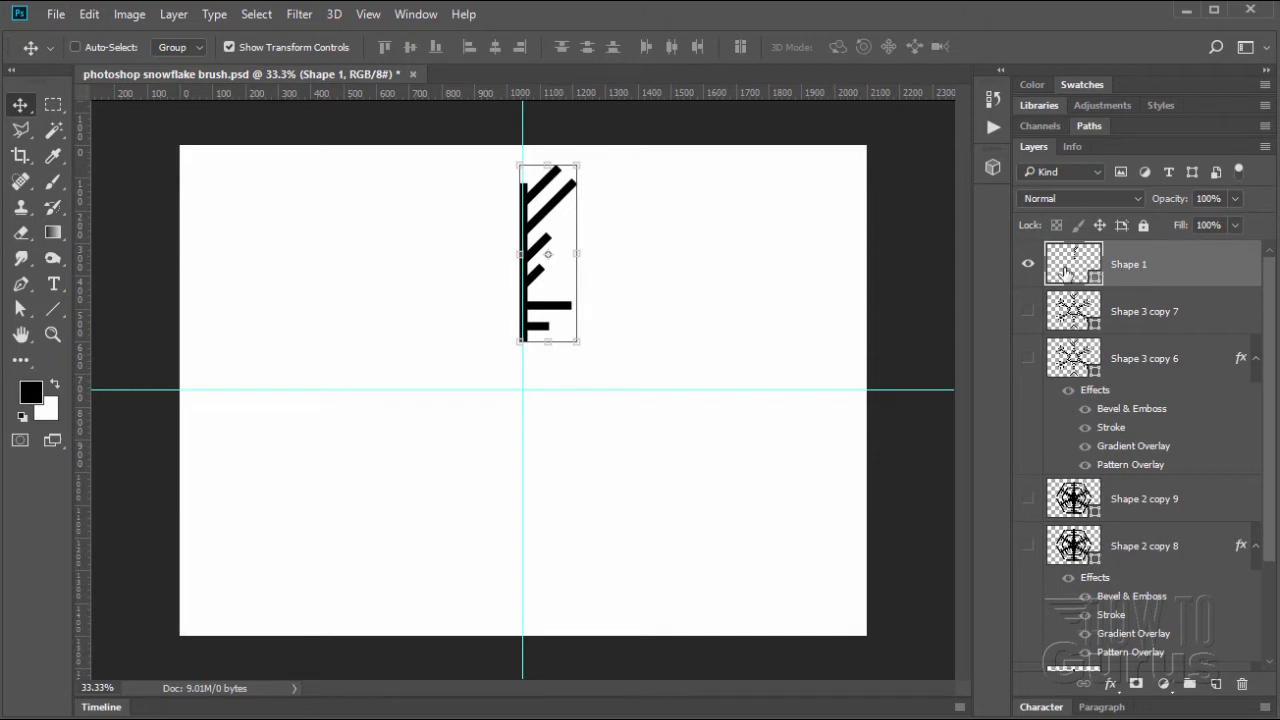
pyautogui.moveTo(1065, 272); pyautogui.dragTo(1216, 685)
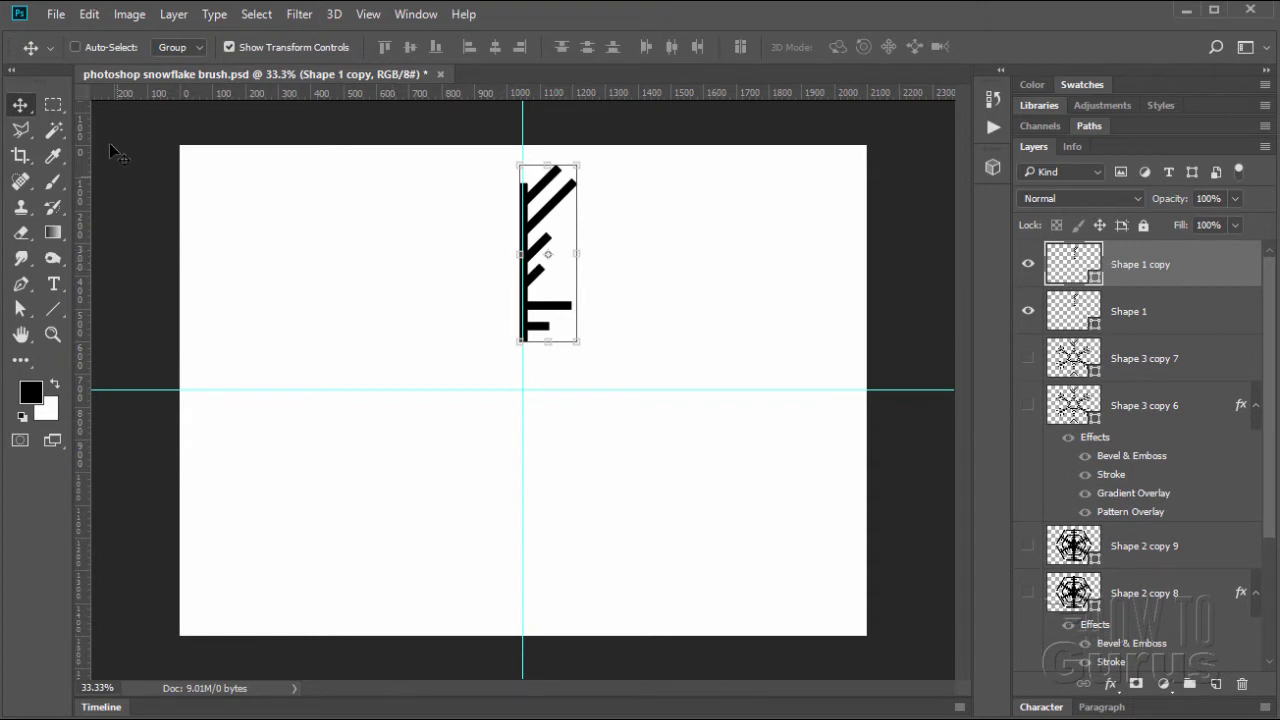
pyautogui.click(89, 14)
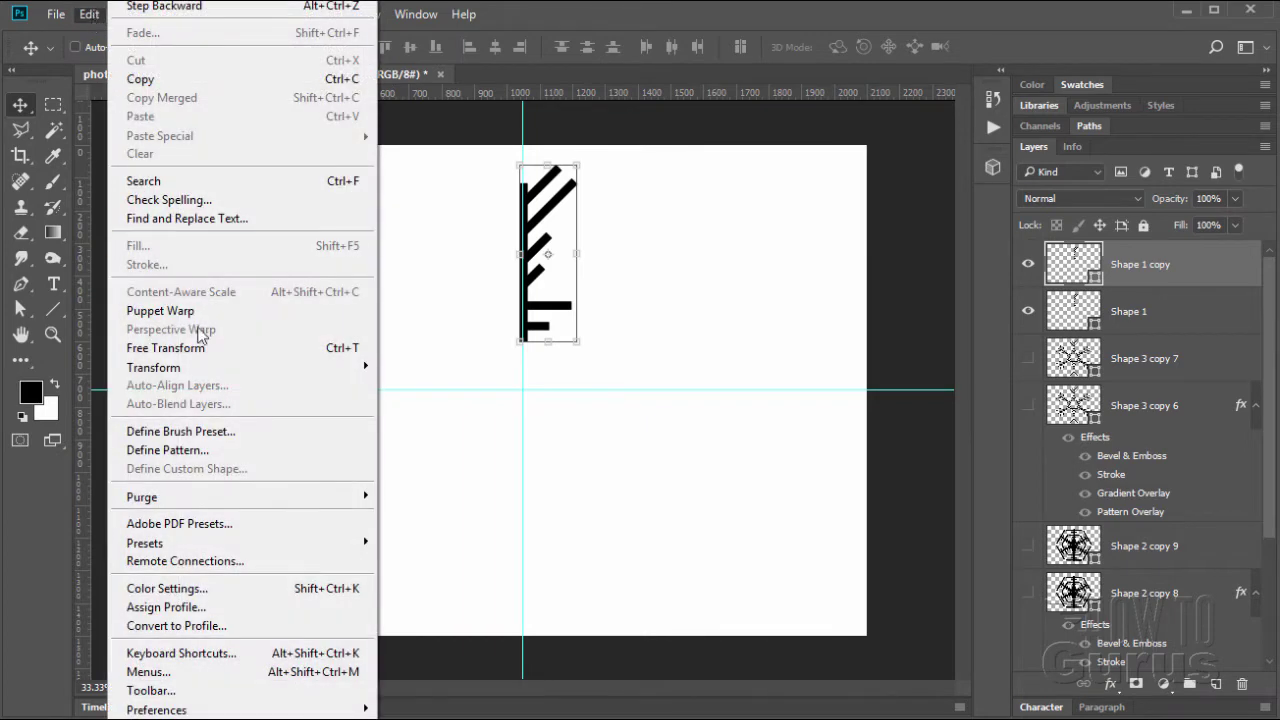
pyautogui.moveTo(222, 367)
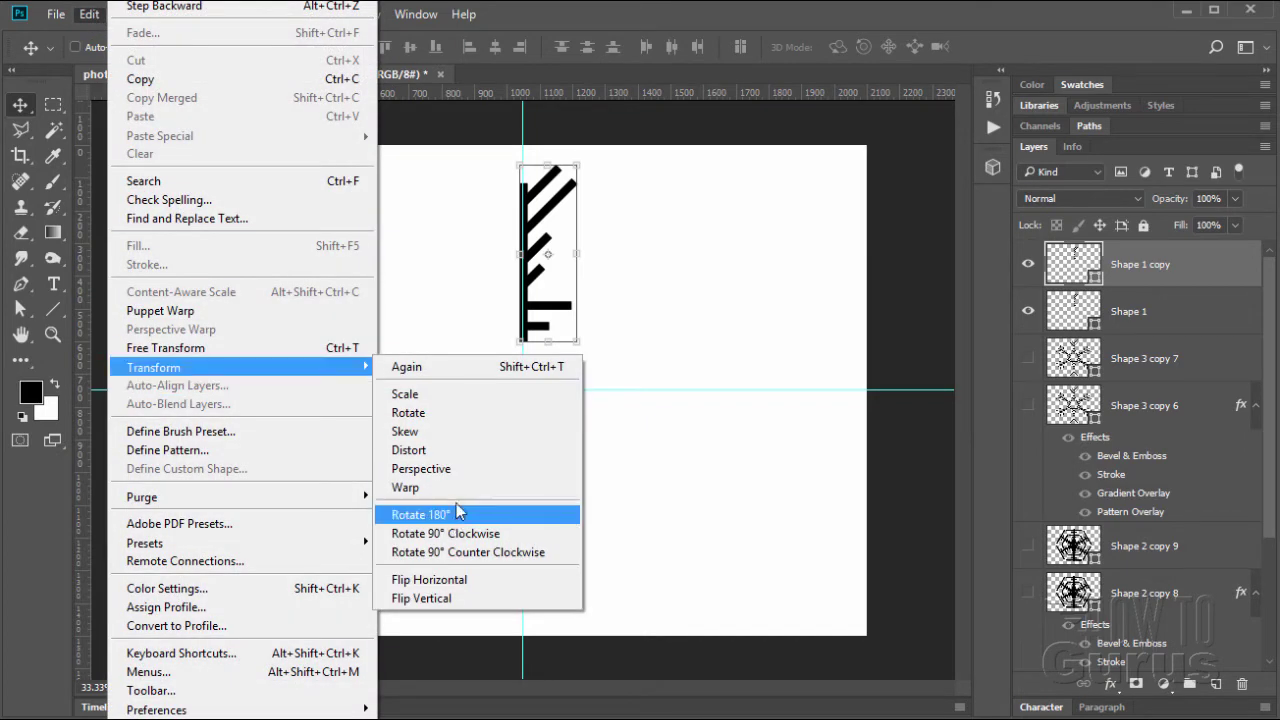
pyautogui.click(466, 580)
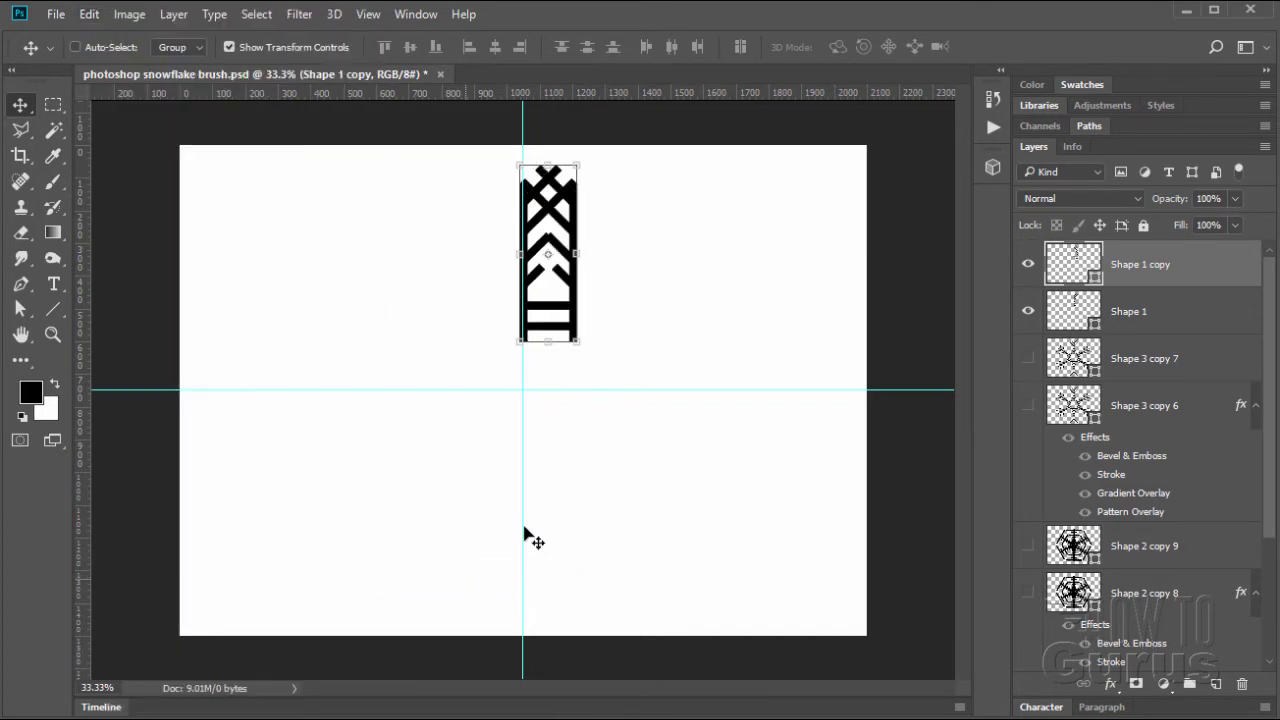
# Nudge the flipped copy left until its stem lies exactly over the original stem on the vertical guide.
pyautogui.press('Left')
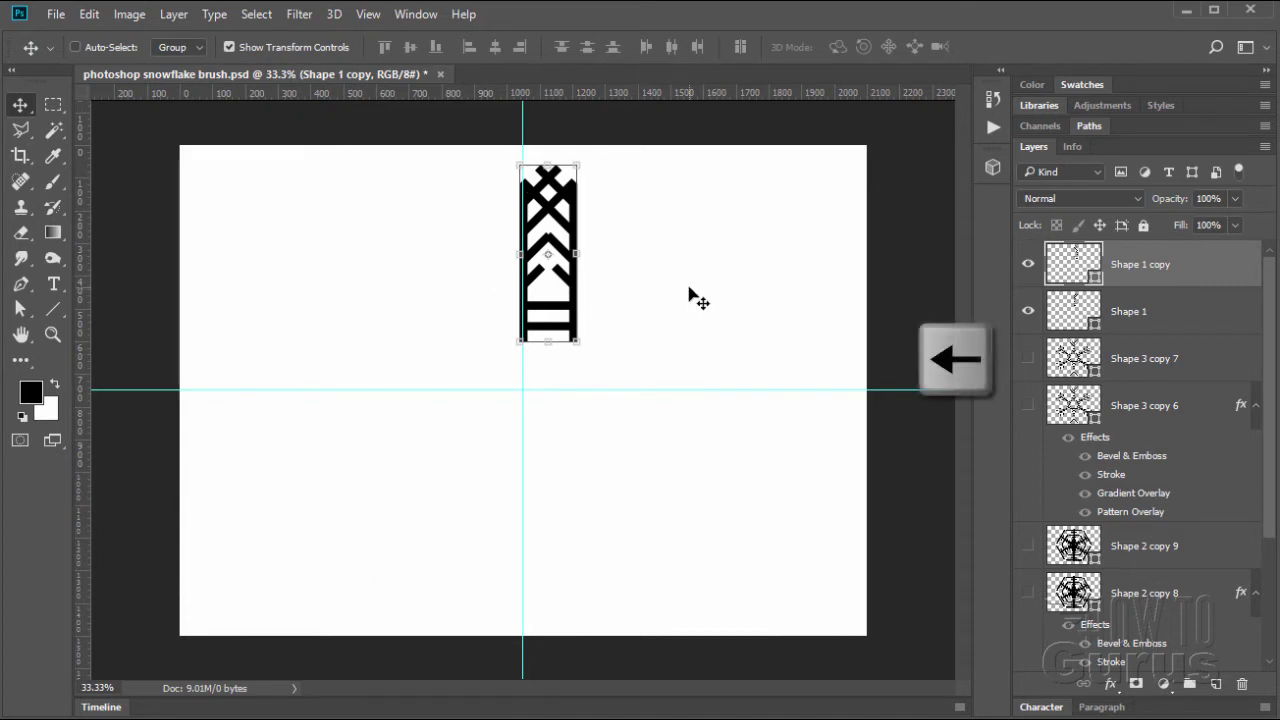
pyautogui.press('Left')
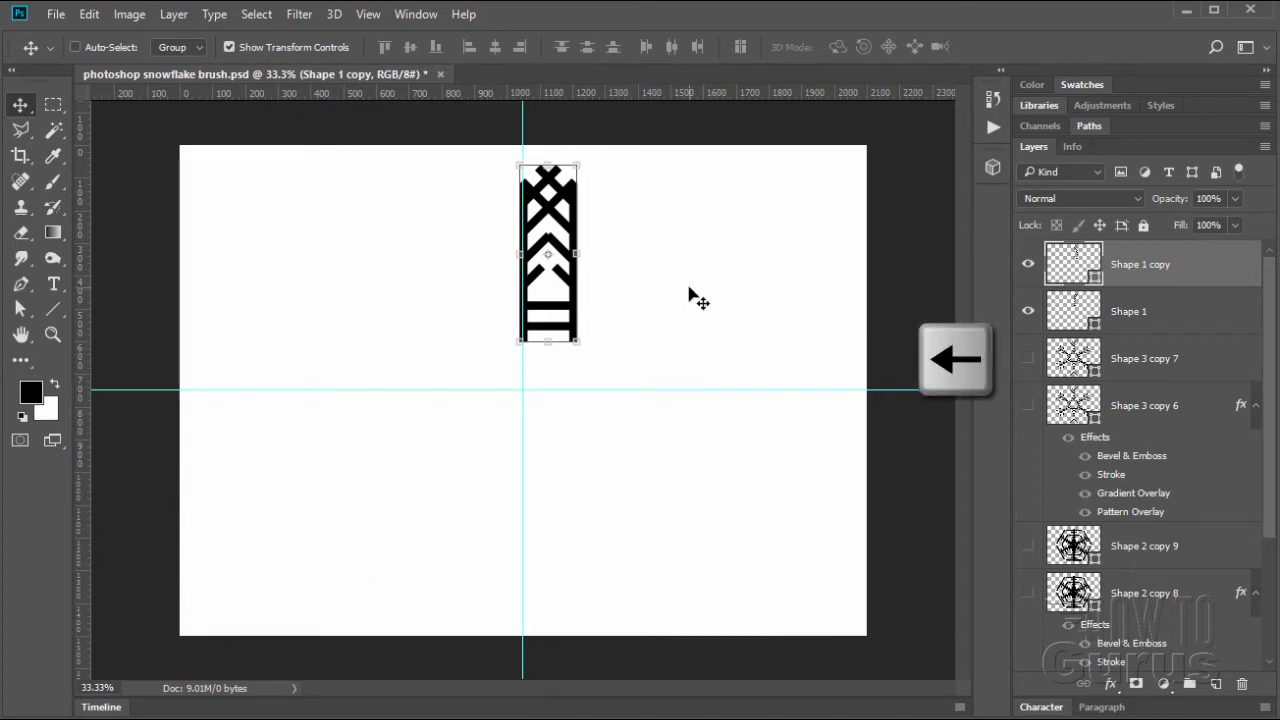
pyautogui.press('Left')
pyautogui.press('Left')
pyautogui.press('Left')
pyautogui.press('Left')
pyautogui.press('Left')
pyautogui.press('Left')
pyautogui.press('Left')
pyautogui.press('Left')
pyautogui.press('Left')
pyautogui.press('Left')
pyautogui.press('Left')
pyautogui.press('Left')
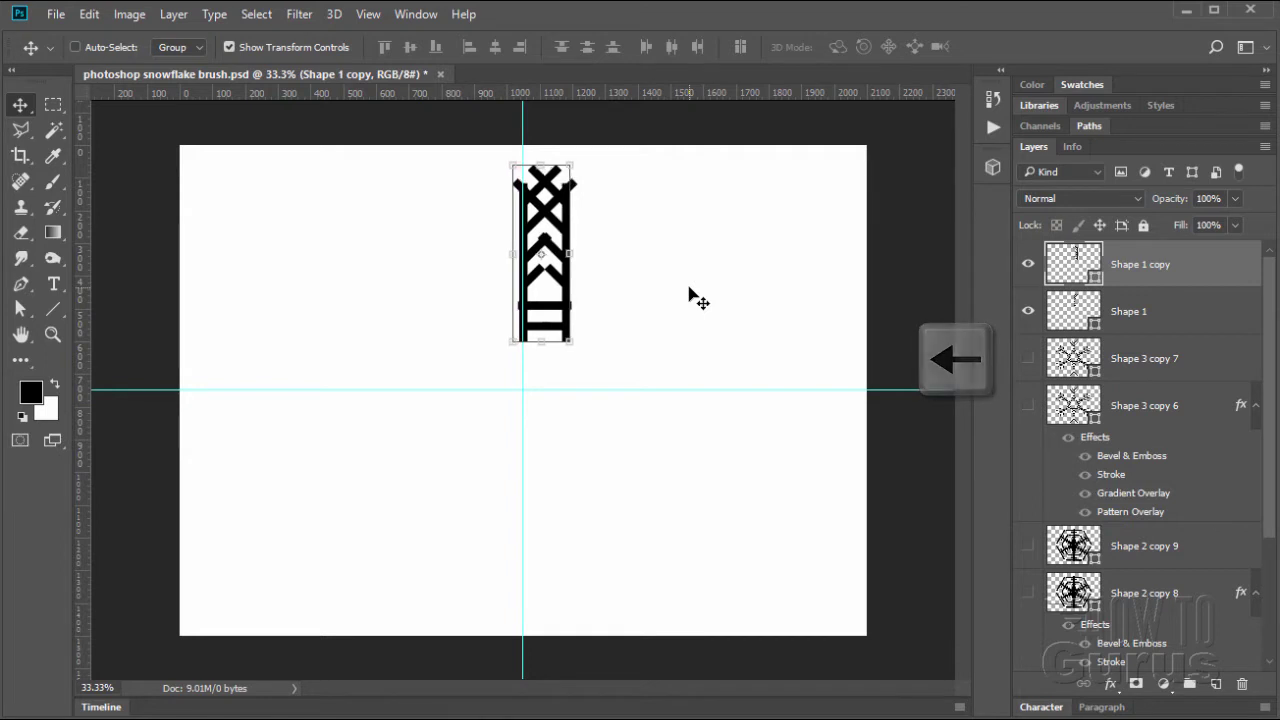
pyautogui.press('Left')
pyautogui.press('Left')
pyautogui.press('Left')
pyautogui.press('Left')
pyautogui.press('Left')
pyautogui.press('Left')
pyautogui.press('Left')
pyautogui.press('Left')
pyautogui.press('Left')
pyautogui.press('Left')
pyautogui.press('Left')
pyautogui.press('Left')
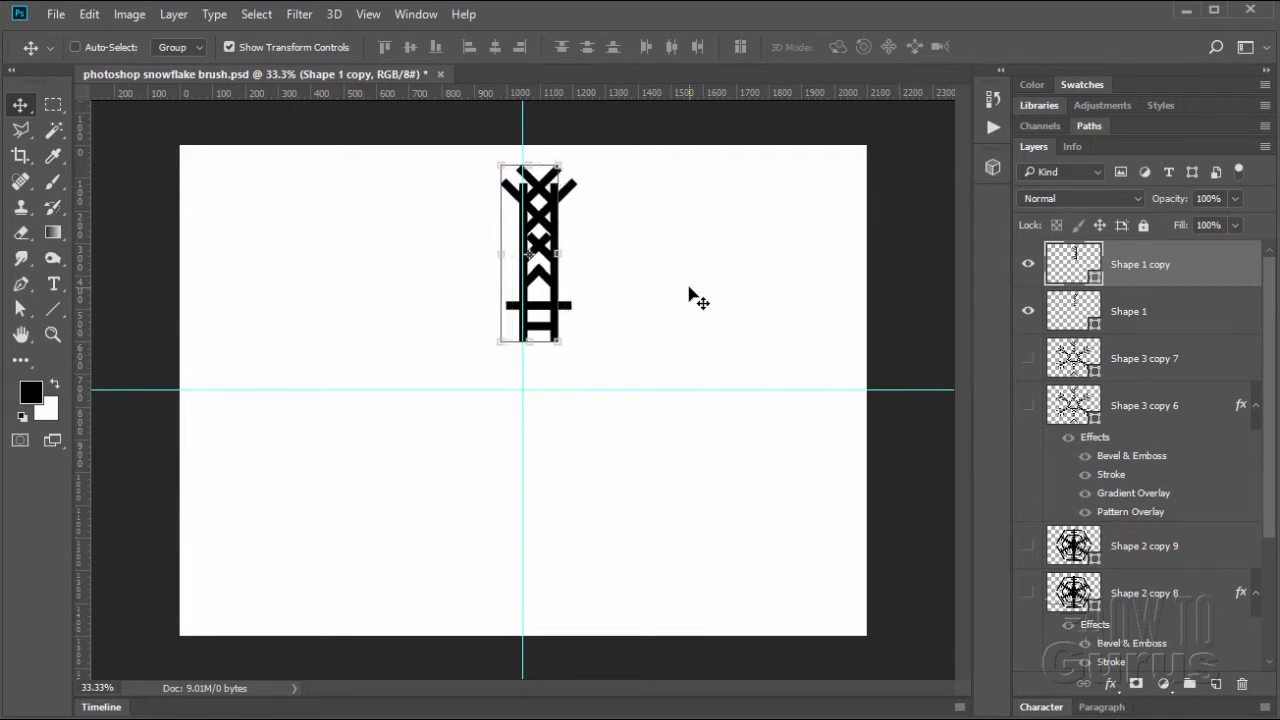
pyautogui.press('Left')
pyautogui.press('Left')
pyautogui.press('Left')
pyautogui.press('Left')
pyautogui.press('Left')
pyautogui.press('Left')
pyautogui.press('Left')
pyautogui.press('Left')
pyautogui.press('Left')
pyautogui.press('Left')
pyautogui.press('Left')
pyautogui.press('Left')
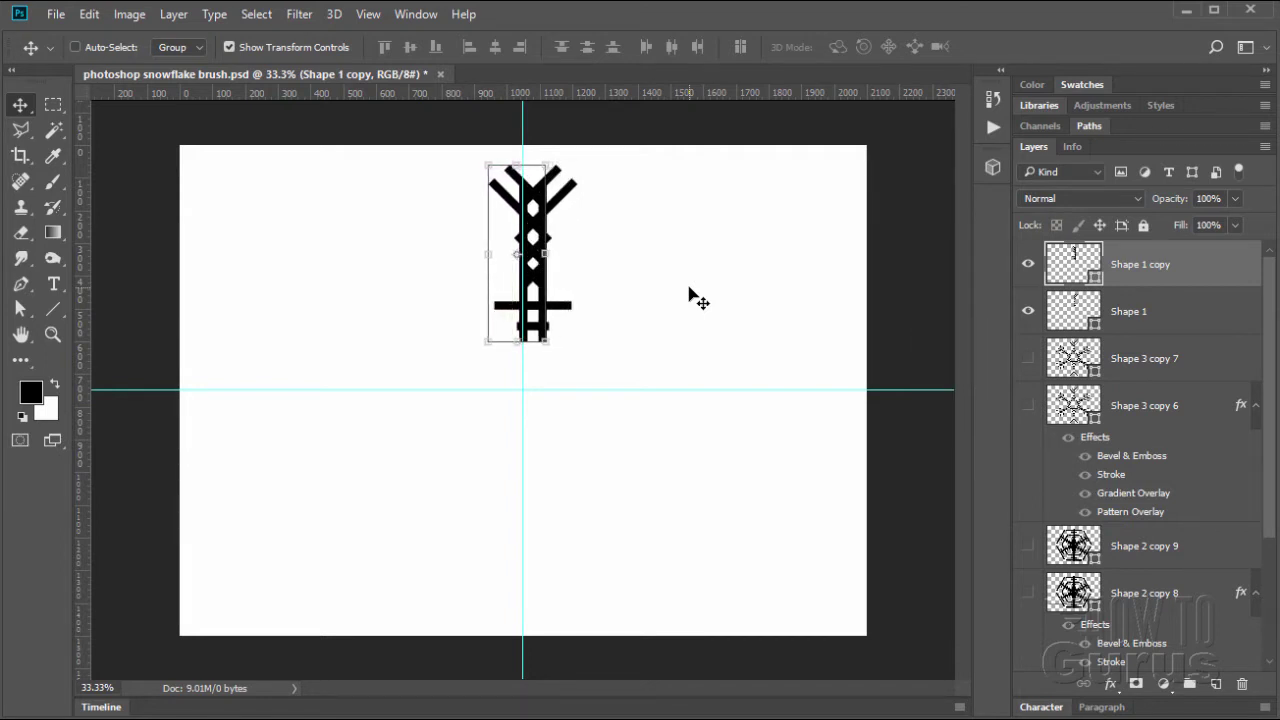
pyautogui.press('Left')
pyautogui.press('Left')
pyautogui.press('Left')
pyautogui.press('Left')
pyautogui.press('Left')
pyautogui.press('Left')
pyautogui.press('Left')
pyautogui.press('Left')
pyautogui.press('Left')
pyautogui.press('Left')
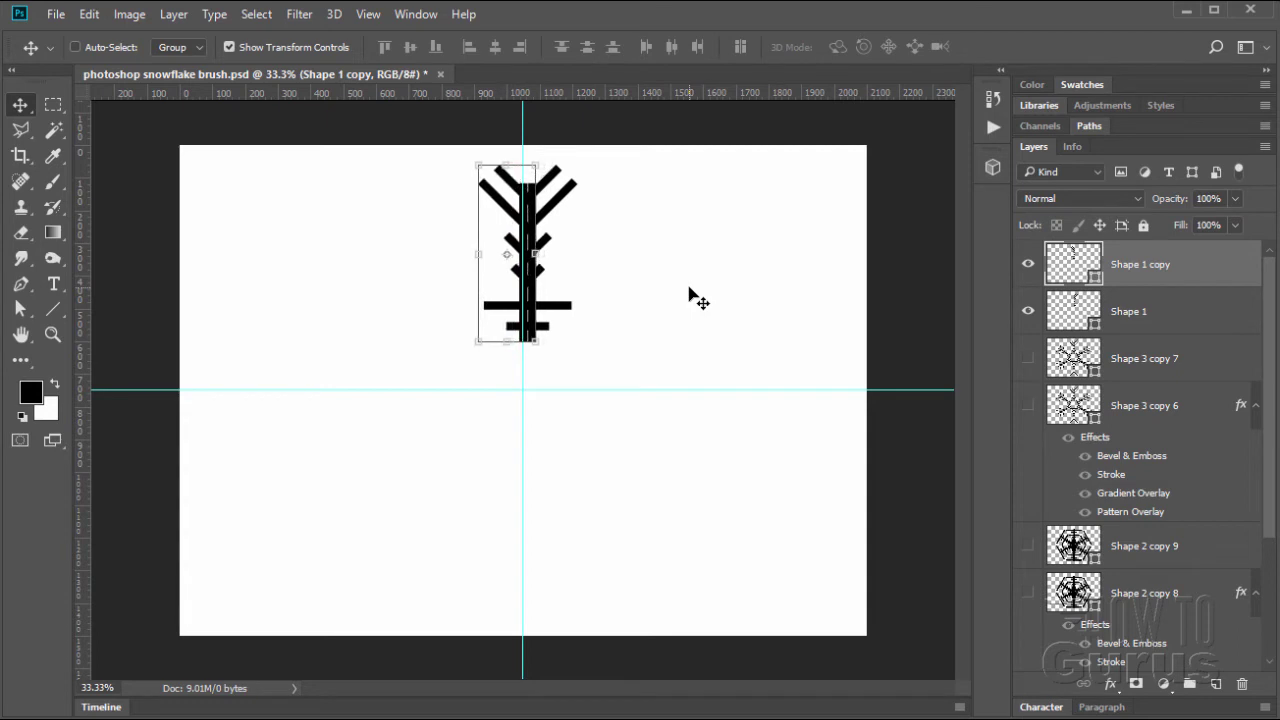
pyautogui.press('Left')
pyautogui.press('Left')
pyautogui.press('Left')
pyautogui.press('Left')
pyautogui.press('Left')
pyautogui.press('Left')
pyautogui.press('Left')
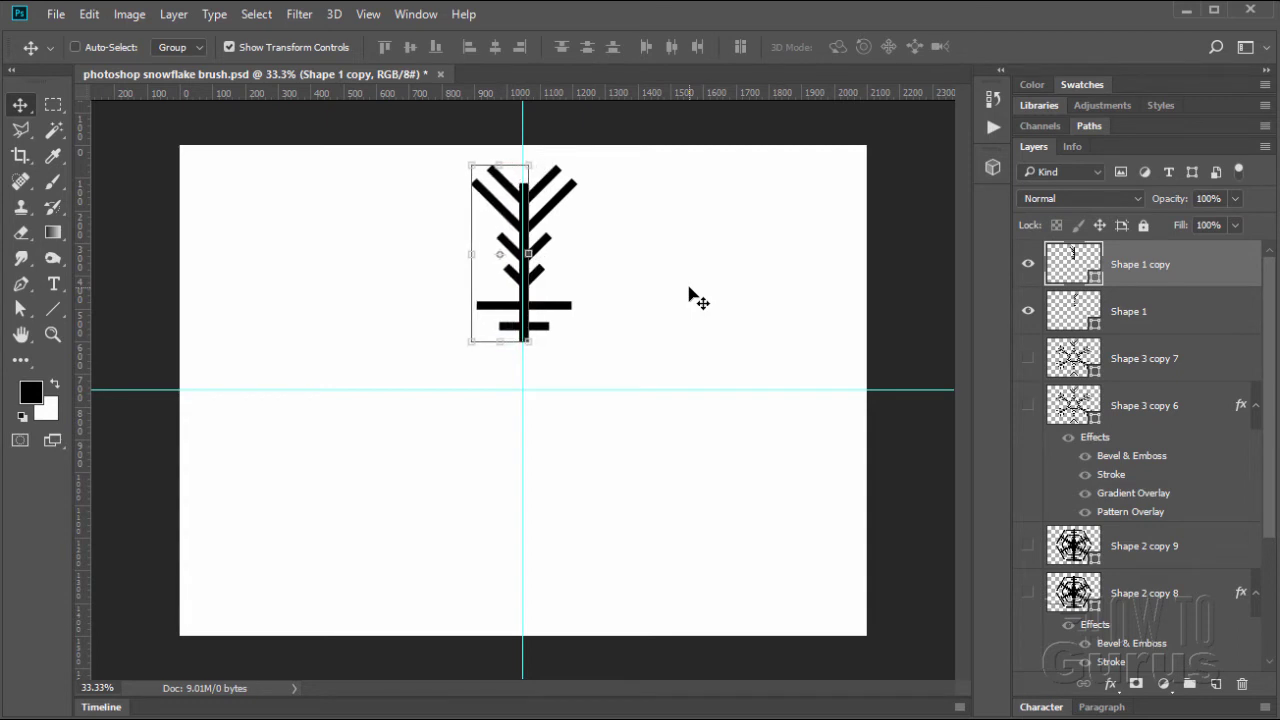
pyautogui.press('Left')
pyautogui.press('Left')
pyautogui.press('Left')
pyautogui.press('Left')
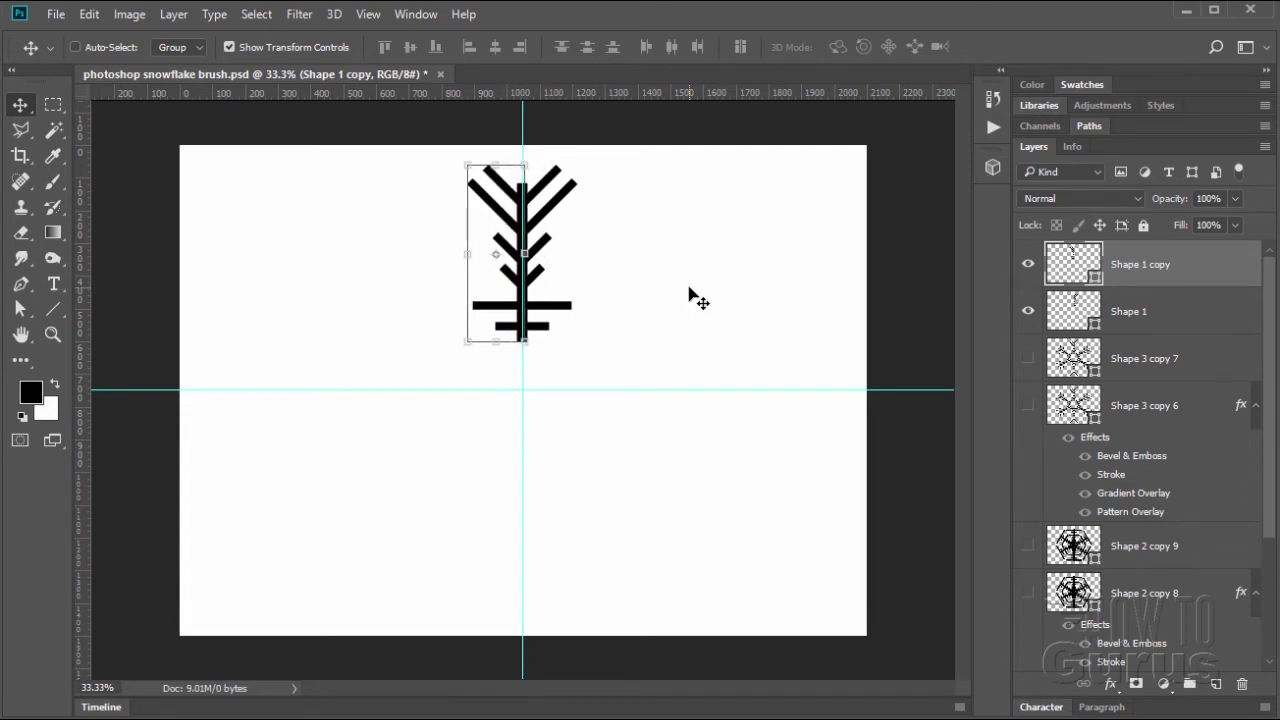
pyautogui.press('Right')
pyautogui.press('Right')
pyautogui.press('Right')
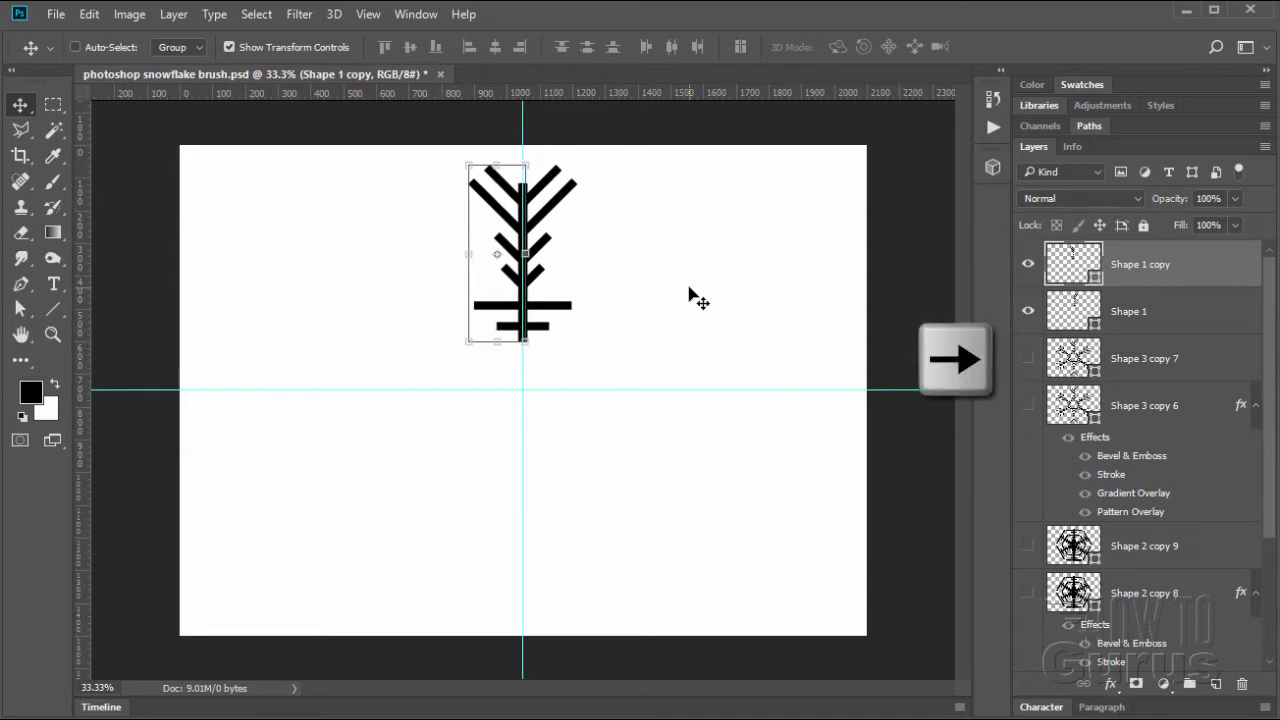
pyautogui.press('Right')
pyautogui.press('Right')
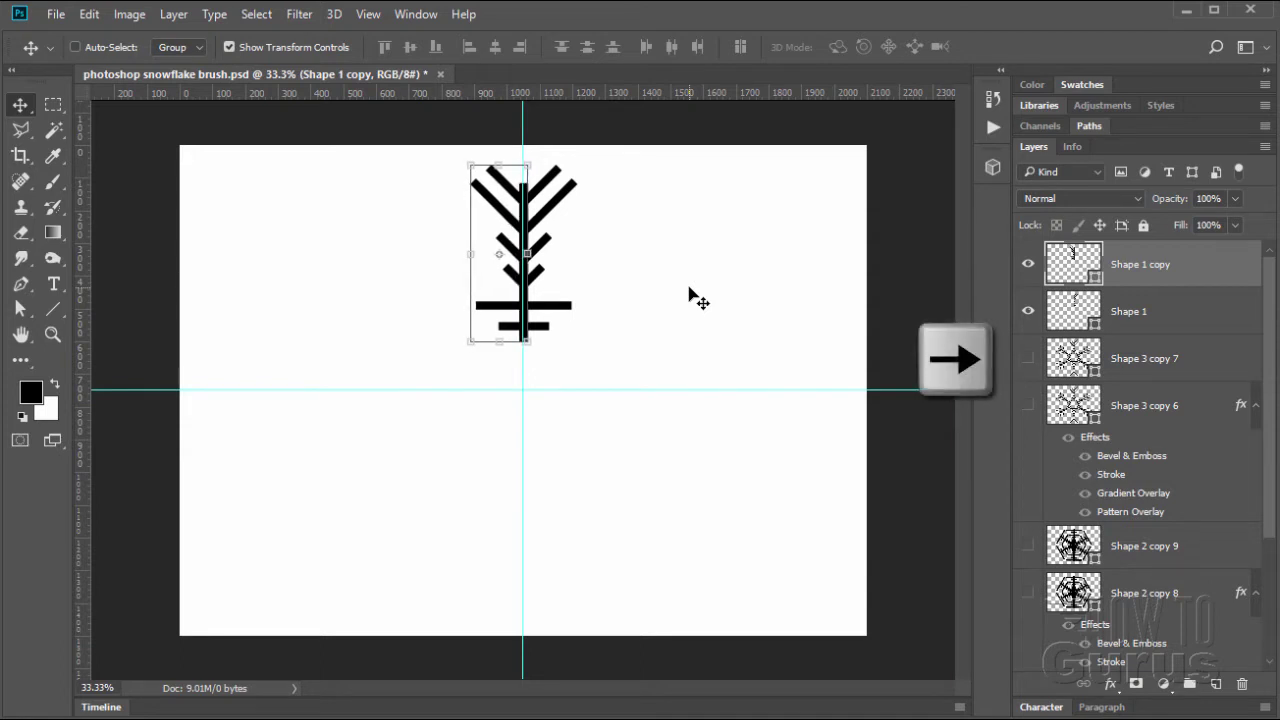
pyautogui.press('Left')
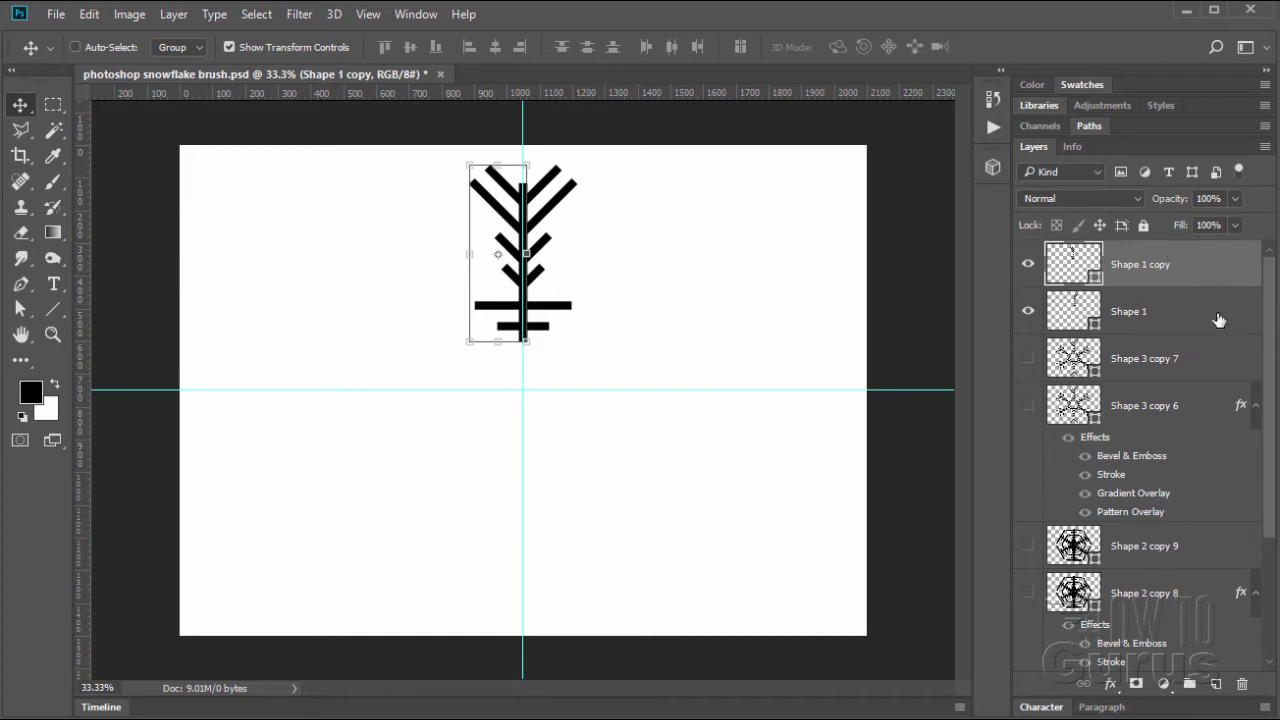
# Merge Shape 1 and its flipped copy into a single shape layer, and duplicate the merged layer.
pyautogui.keyDown('shift'); pyautogui.click(1158, 318); pyautogui.keyUp('shift')
pyautogui.hotkey('ctrl', 'shift')
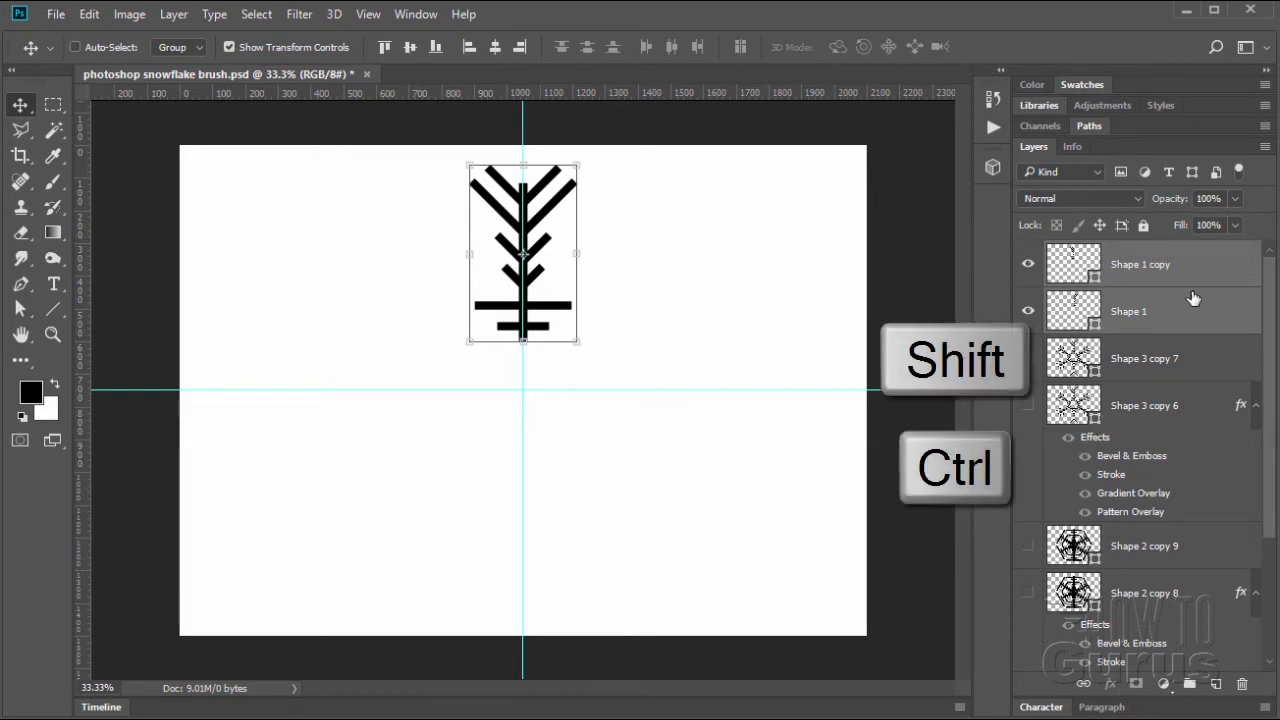
pyautogui.rightClick(1137, 272)
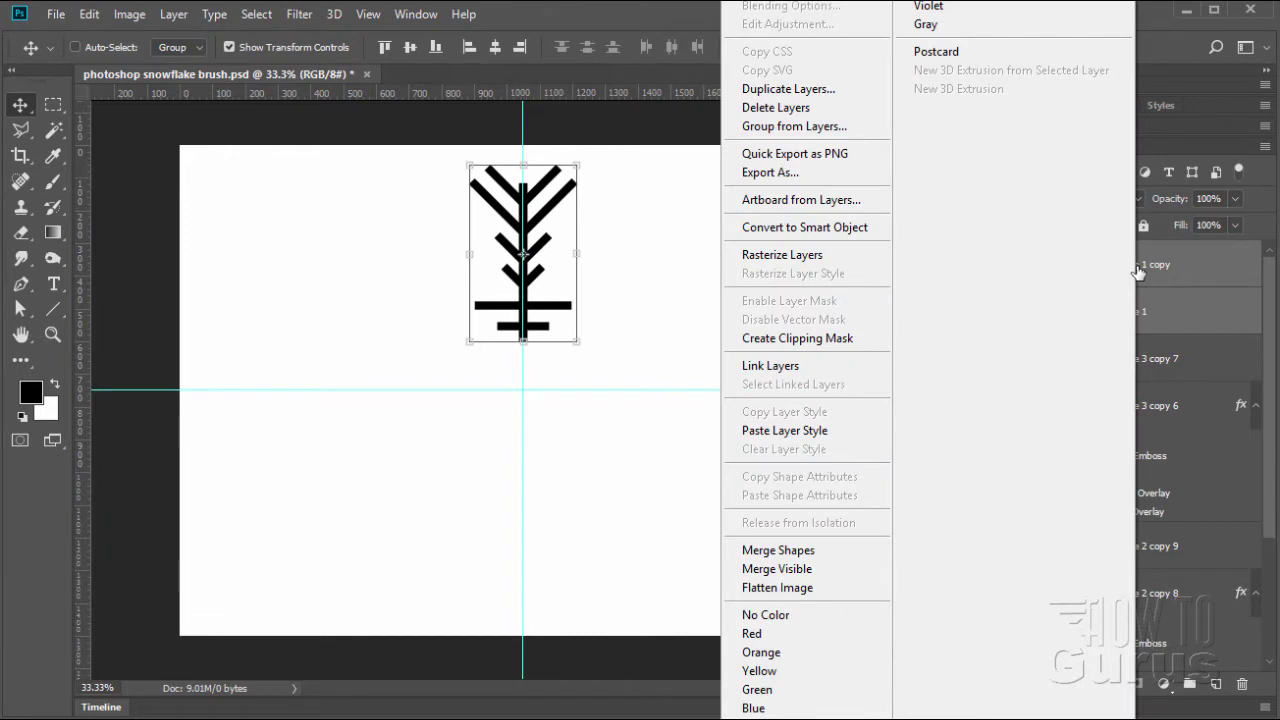
pyautogui.click(789, 551)
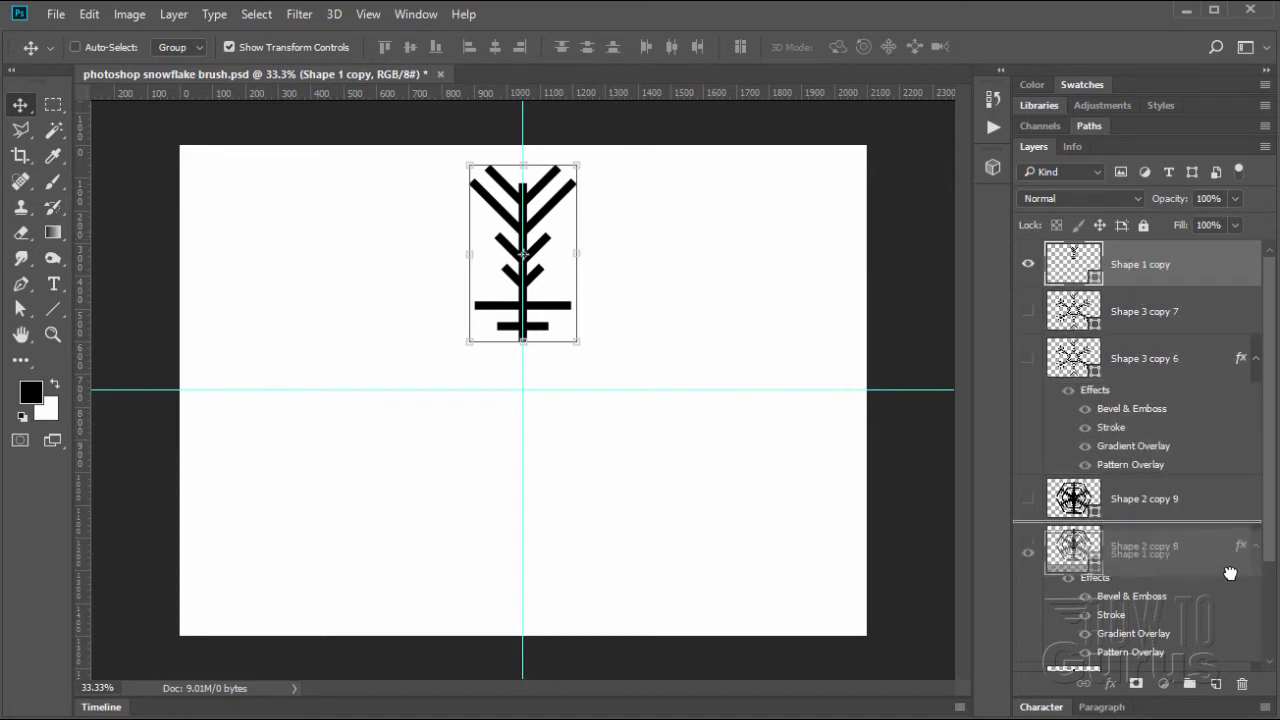
pyautogui.moveTo(1205, 660); pyautogui.dragTo(1215, 684)
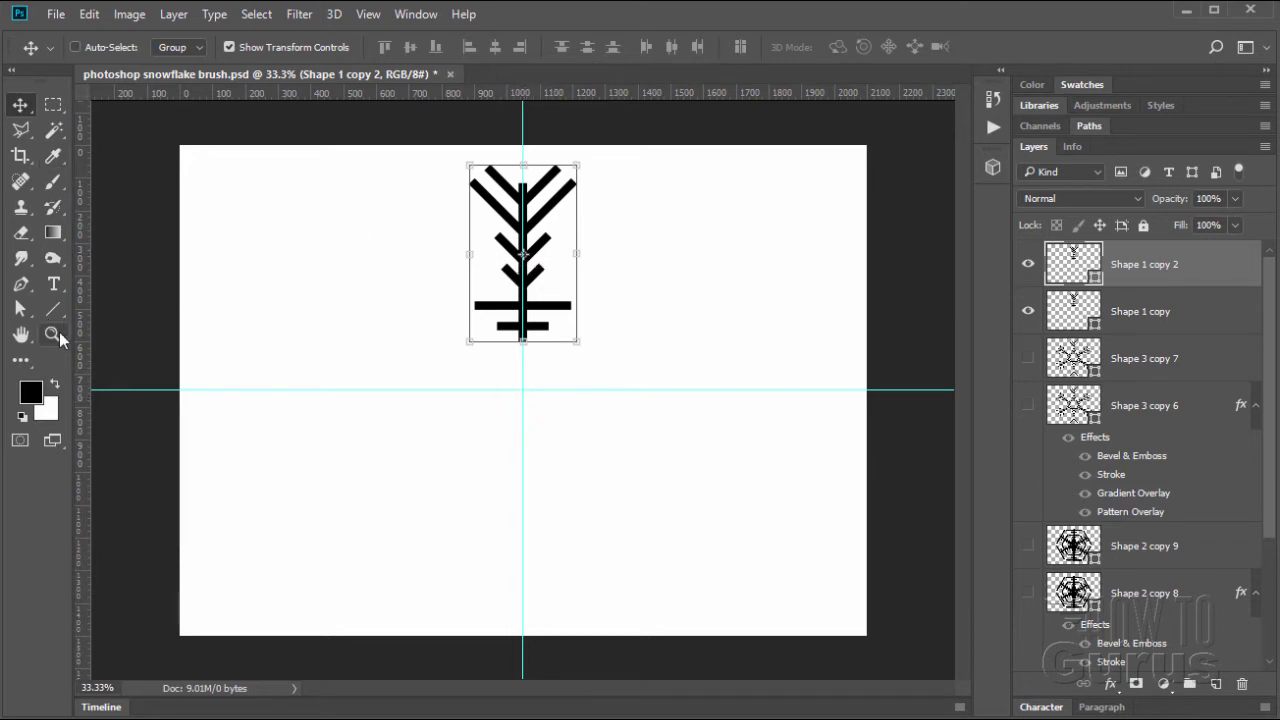
pyautogui.press('z')
pyautogui.click(528, 256)
pyautogui.click(528, 256)
pyautogui.click(528, 256)
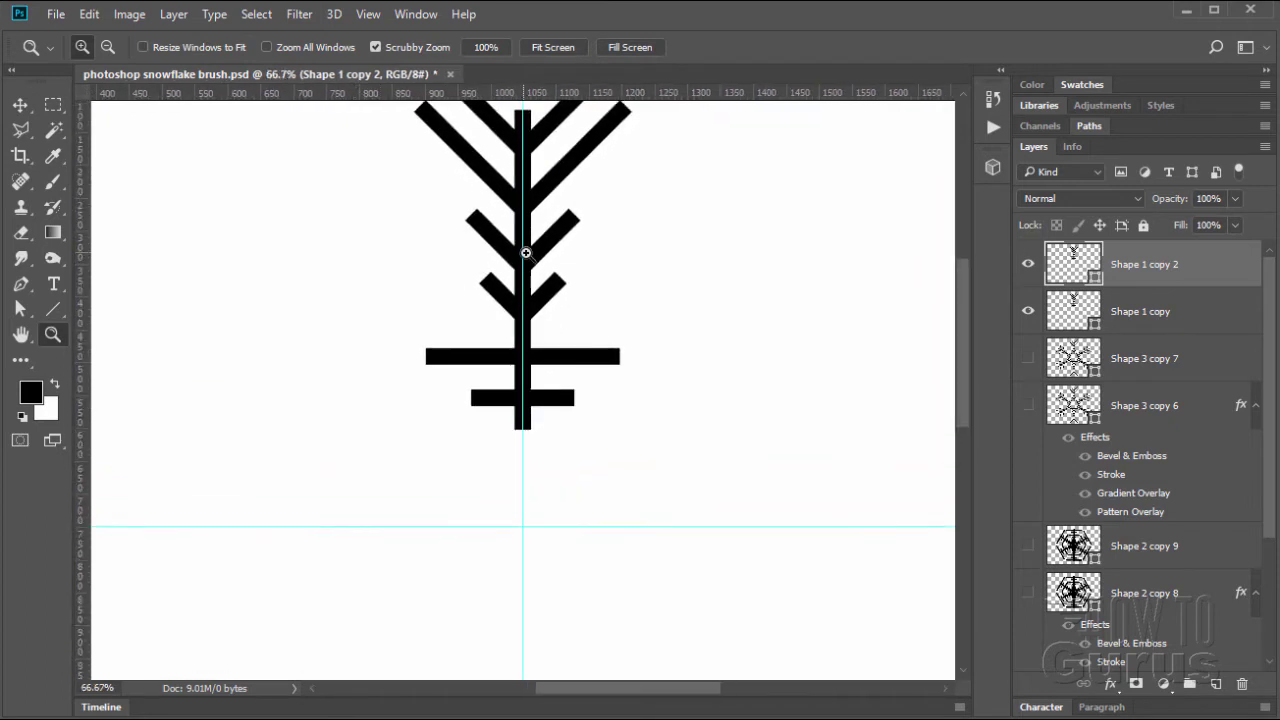
pyautogui.click(528, 256)
pyautogui.click(20, 104)
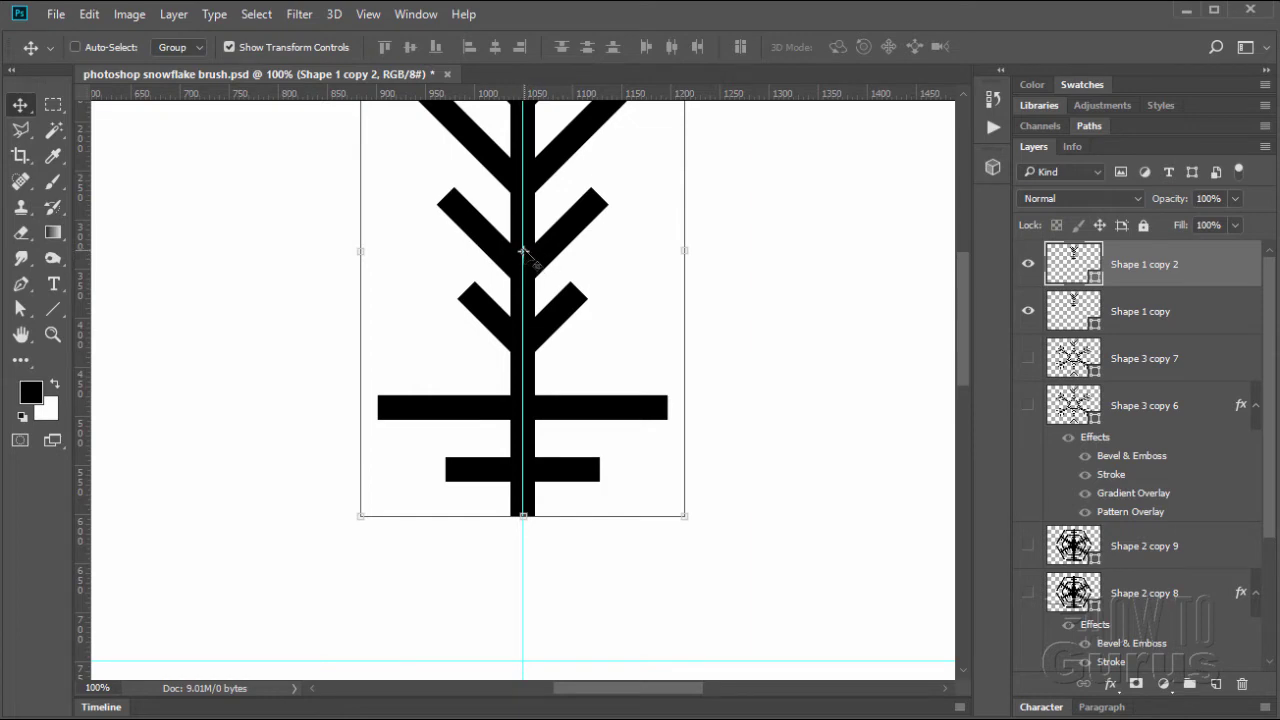
pyautogui.moveTo(522, 250); pyautogui.dragTo(523, 661)
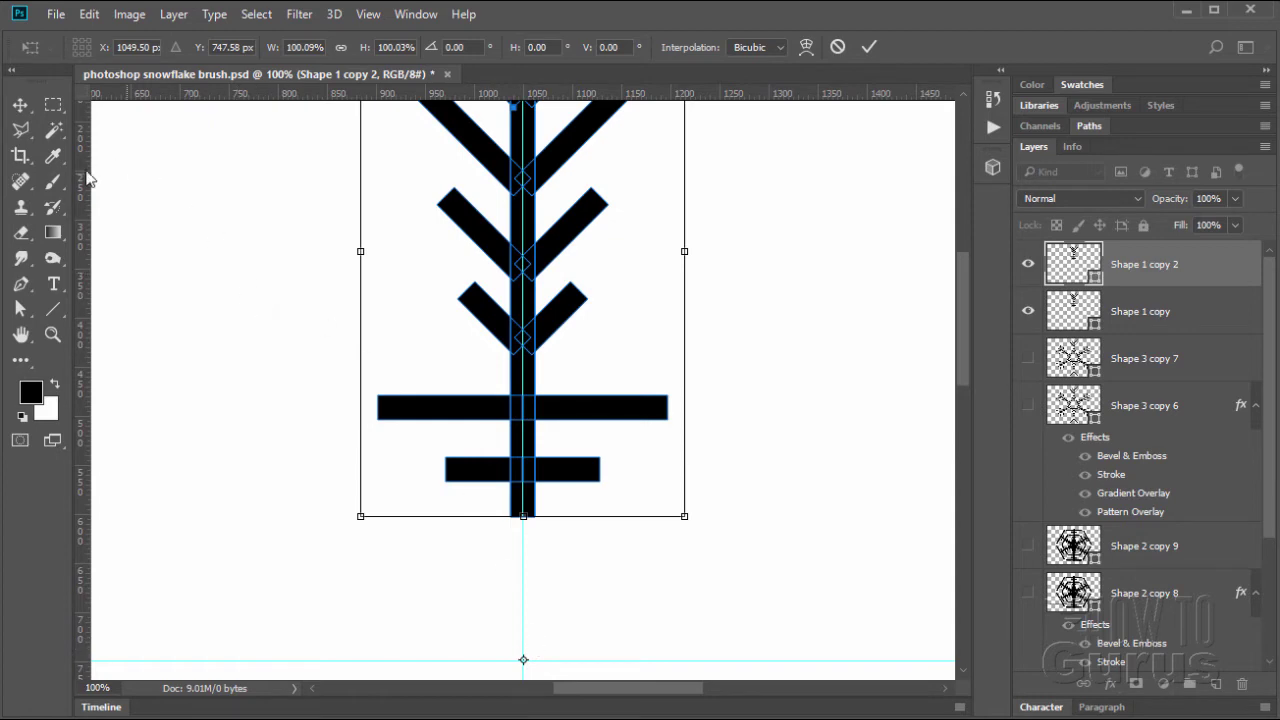
pyautogui.click(52, 335)
pyautogui.click(540, 296)
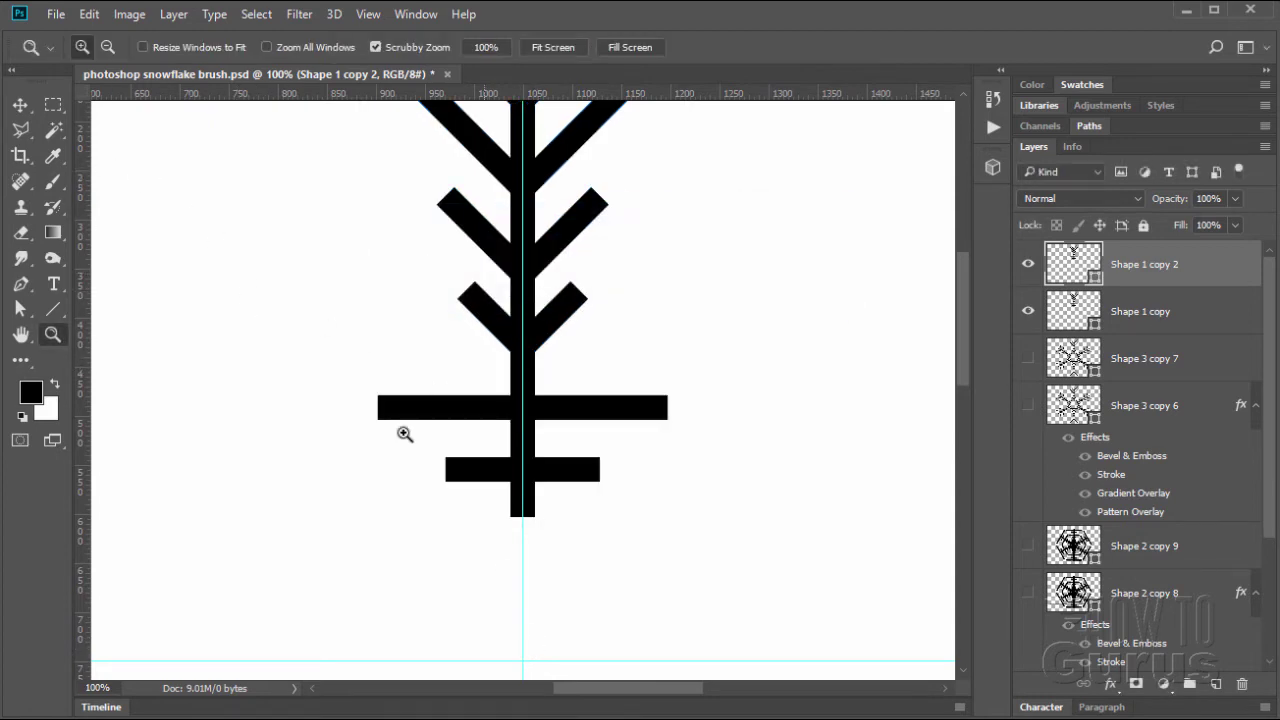
pyautogui.press('alt')
pyautogui.keyDown('alt'); pyautogui.click(503, 436); pyautogui.keyUp('alt')
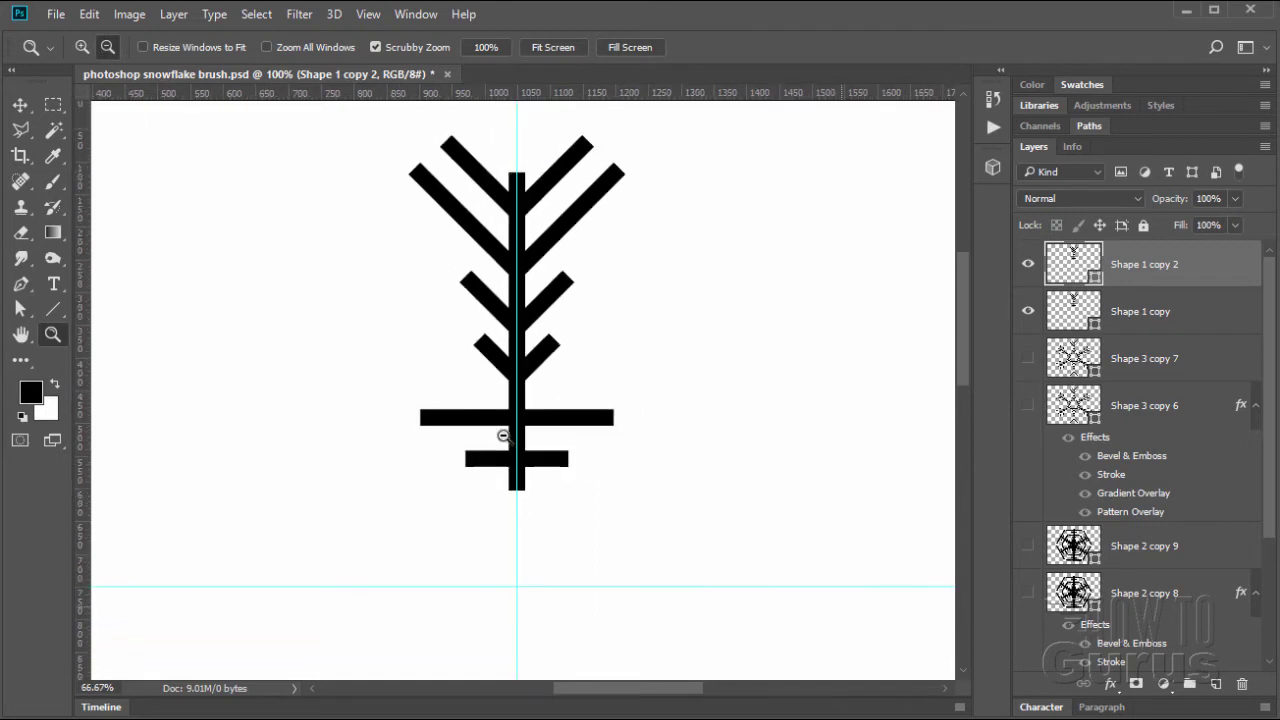
pyautogui.keyDown('alt'); pyautogui.click(503, 436); pyautogui.keyUp('alt')
pyautogui.click(21, 105)
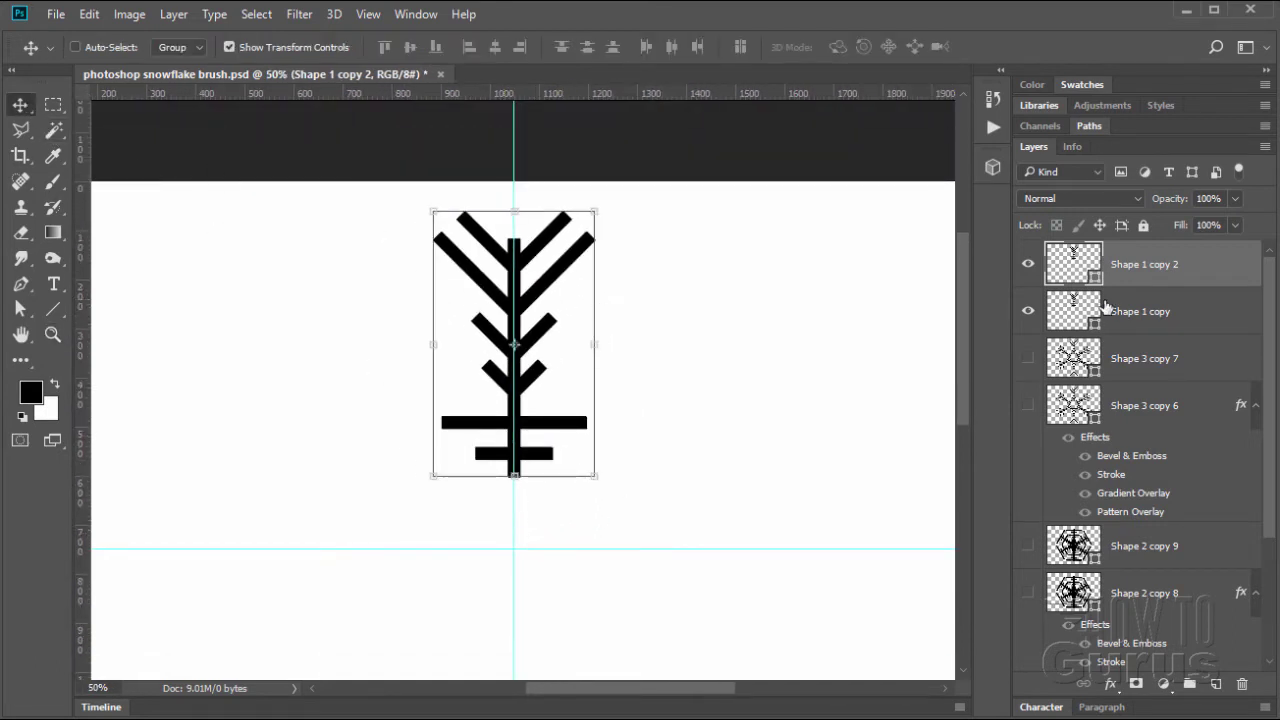
# Rotate the duplicated arm, Shape 1 copy 2, by 60° around the intersection of the guides.
pyautogui.click(1028, 264)
pyautogui.click(1028, 264)
pyautogui.moveTo(514, 344); pyautogui.dragTo(513, 549)
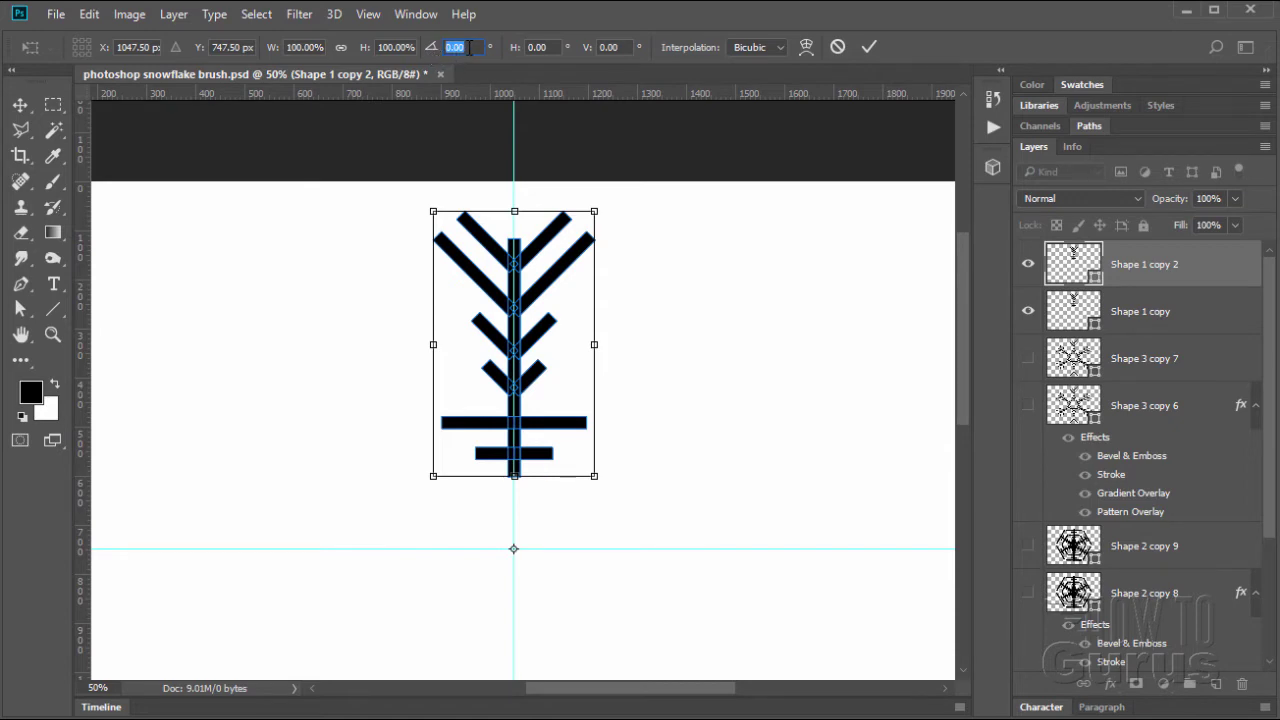
pyautogui.write('60')
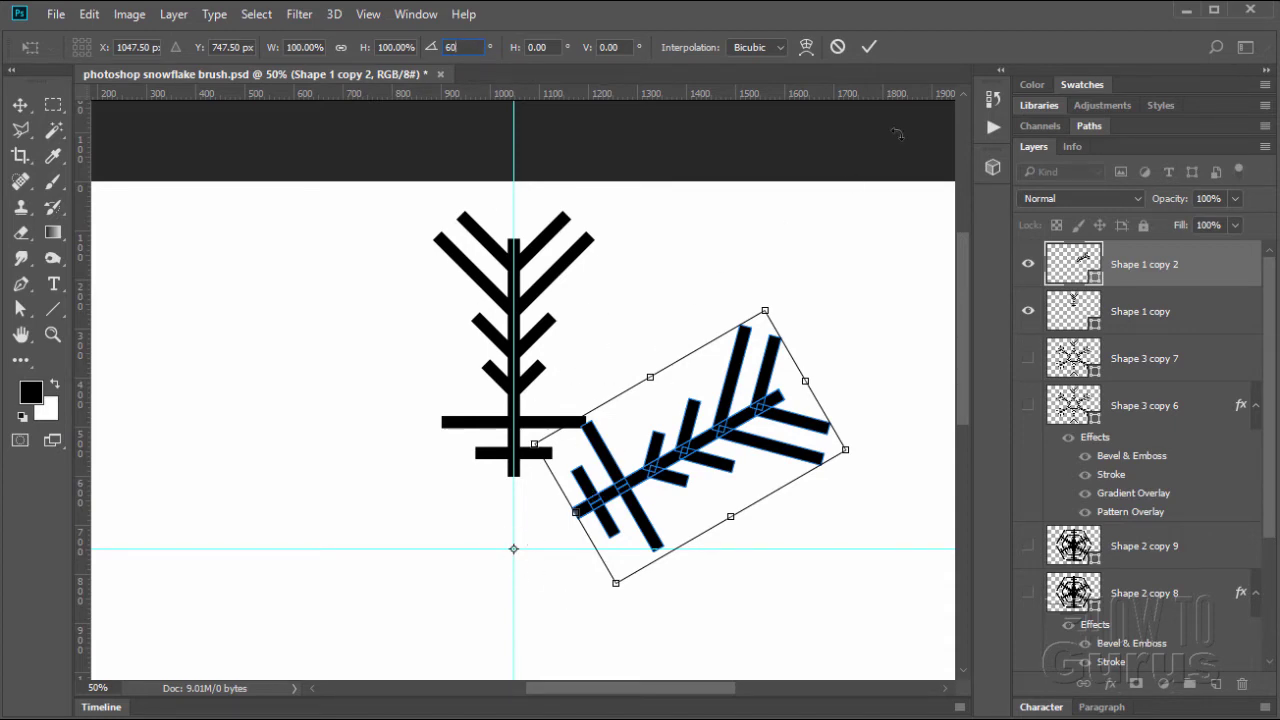
pyautogui.click(869, 47)
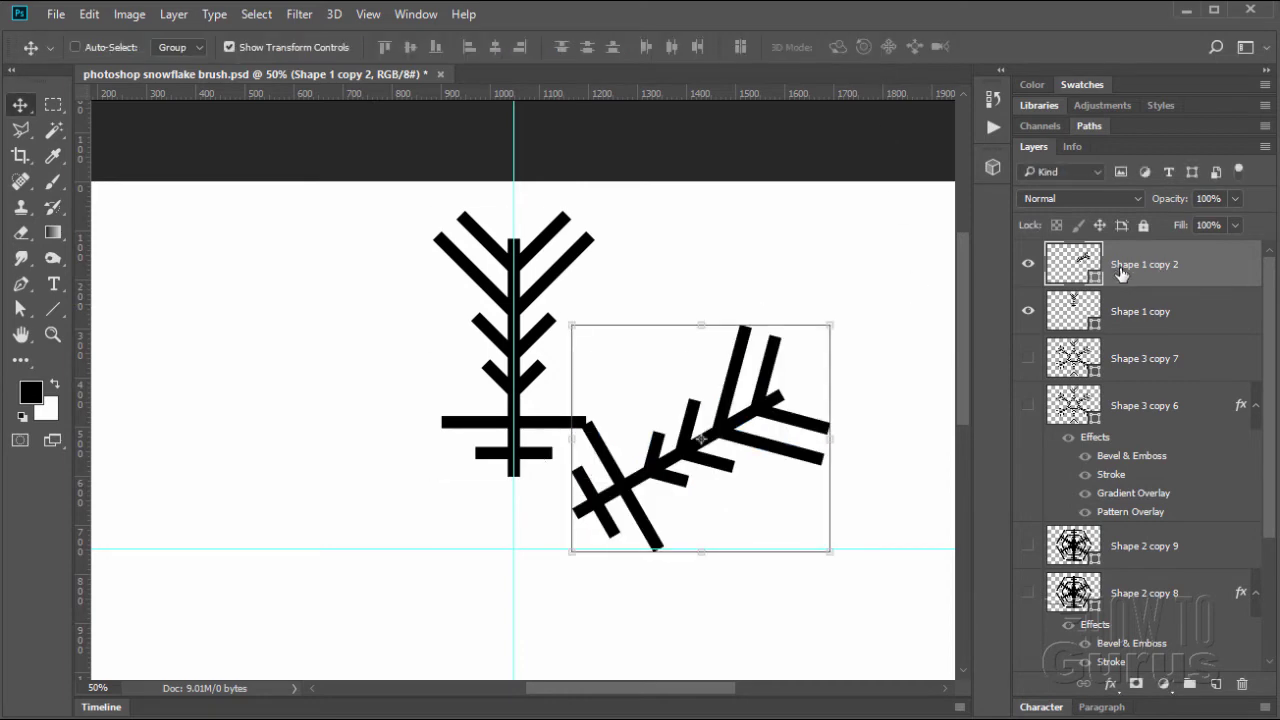
# Duplicate the upper-right arm and rotate the copy 60° around the guide intersection to form the lower-right arm.
pyautogui.moveTo(1120, 272); pyautogui.dragTo(1217, 683)
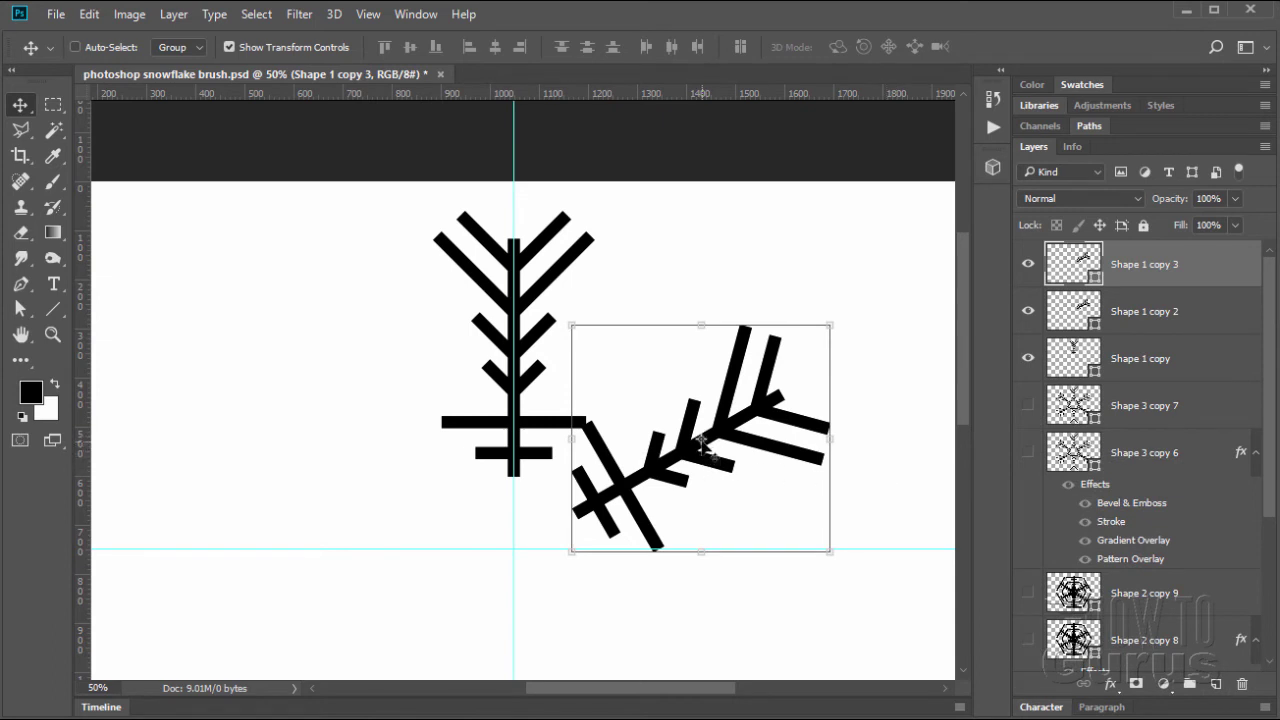
pyautogui.hotkey('ctrl', 't')
pyautogui.moveTo(702, 441); pyautogui.dragTo(514, 552)
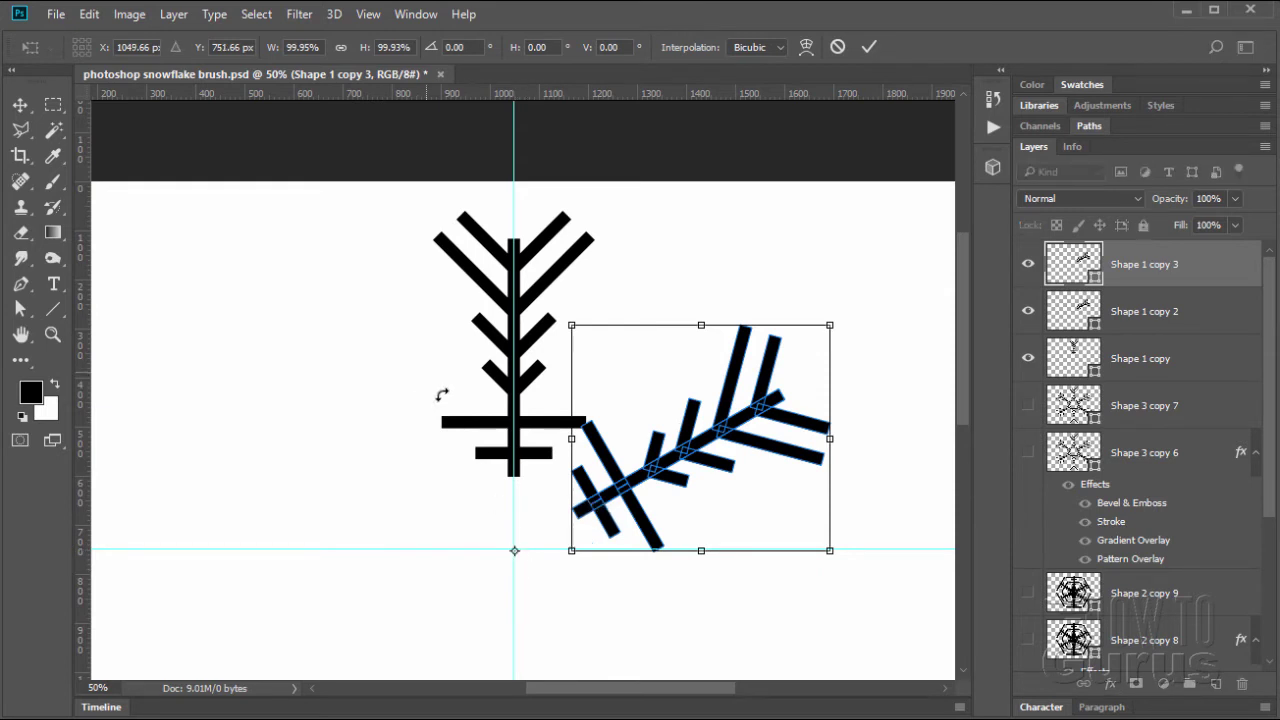
pyautogui.click(469, 48)
pyautogui.write('60')
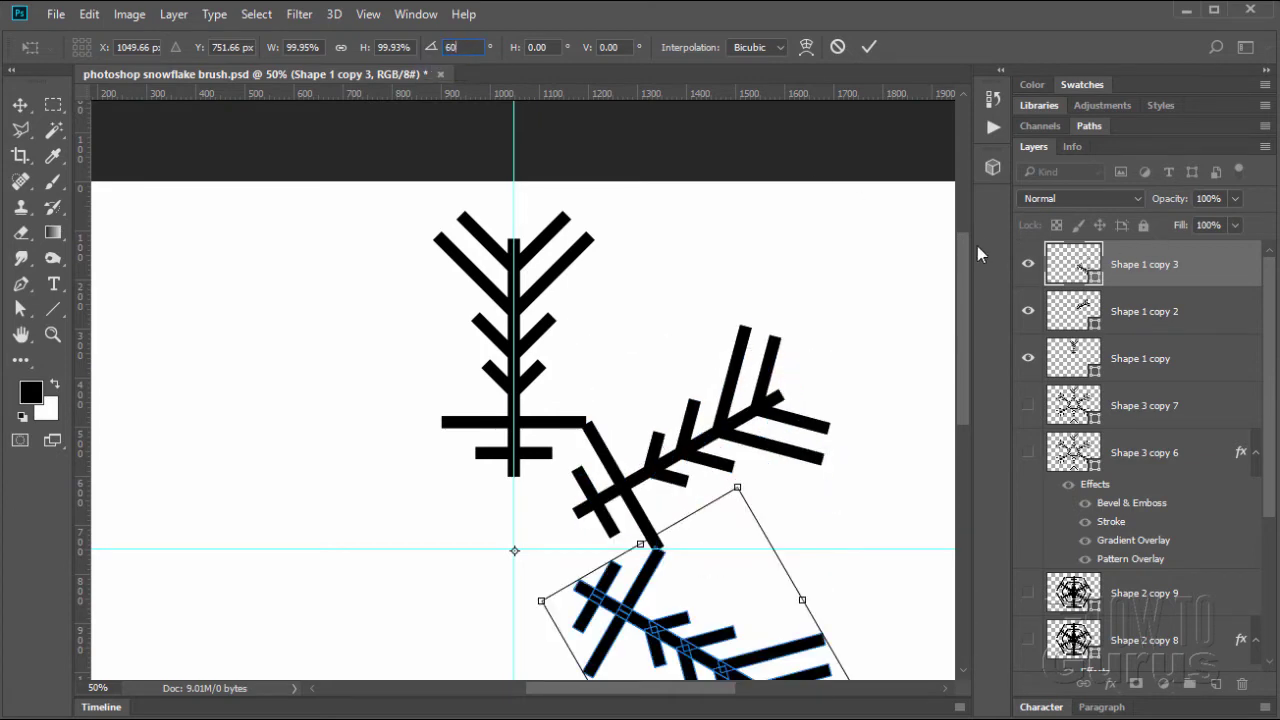
pyautogui.moveTo(968, 243); pyautogui.dragTo(953, 328)
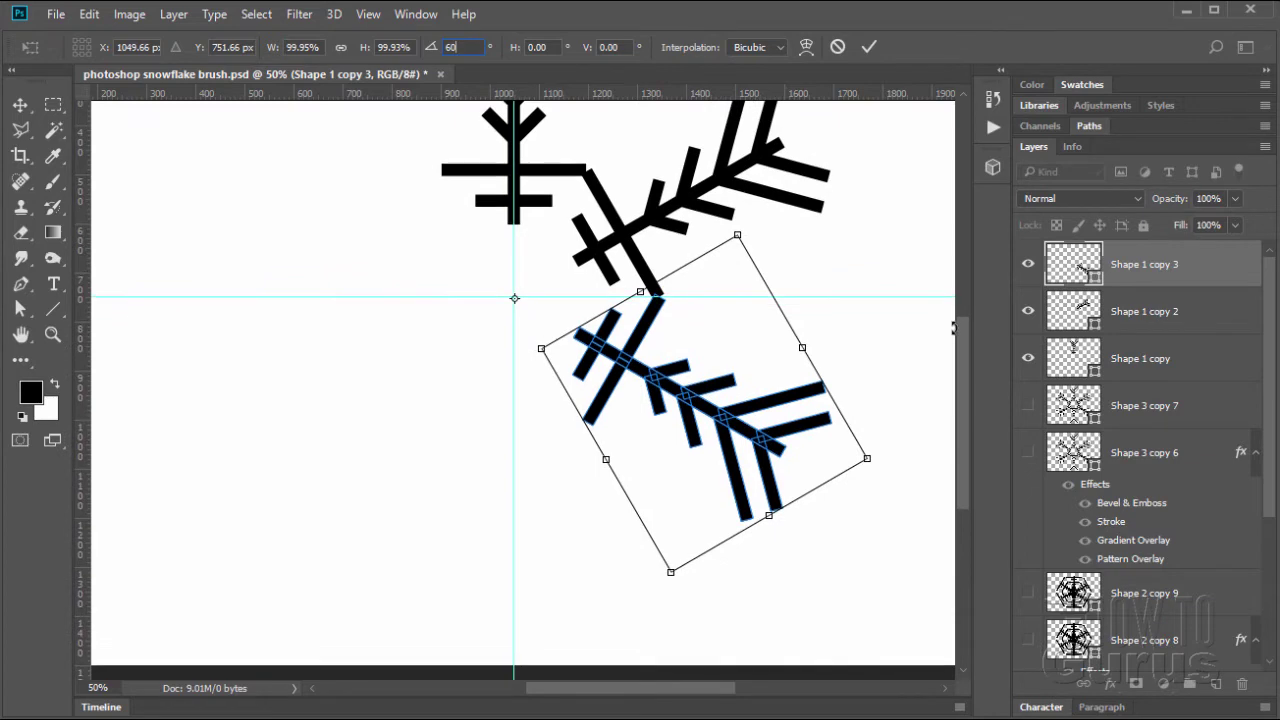
pyautogui.click(869, 50)
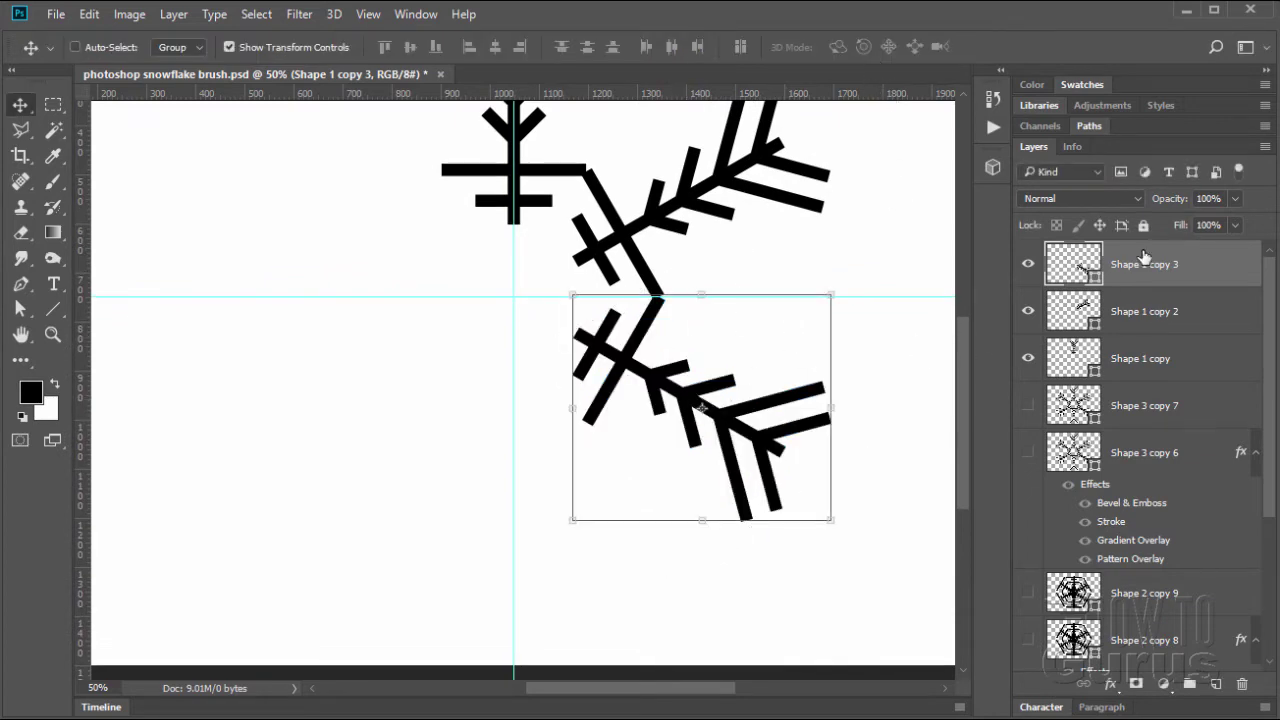
# Duplicate the lower-right arm and rotate the copy 60° about the guide centre so it points straight down.
pyautogui.moveTo(1133, 276); pyautogui.dragTo(1214, 684)
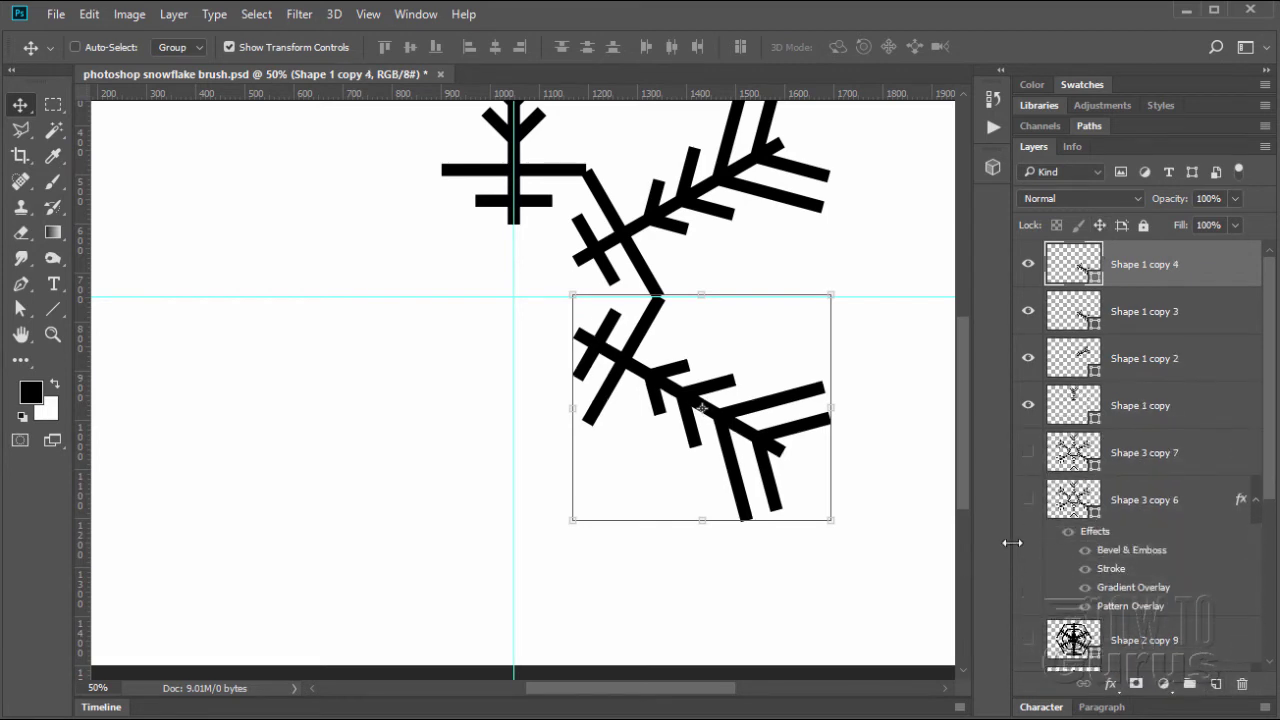
pyautogui.hotkey('ctrl', 't')
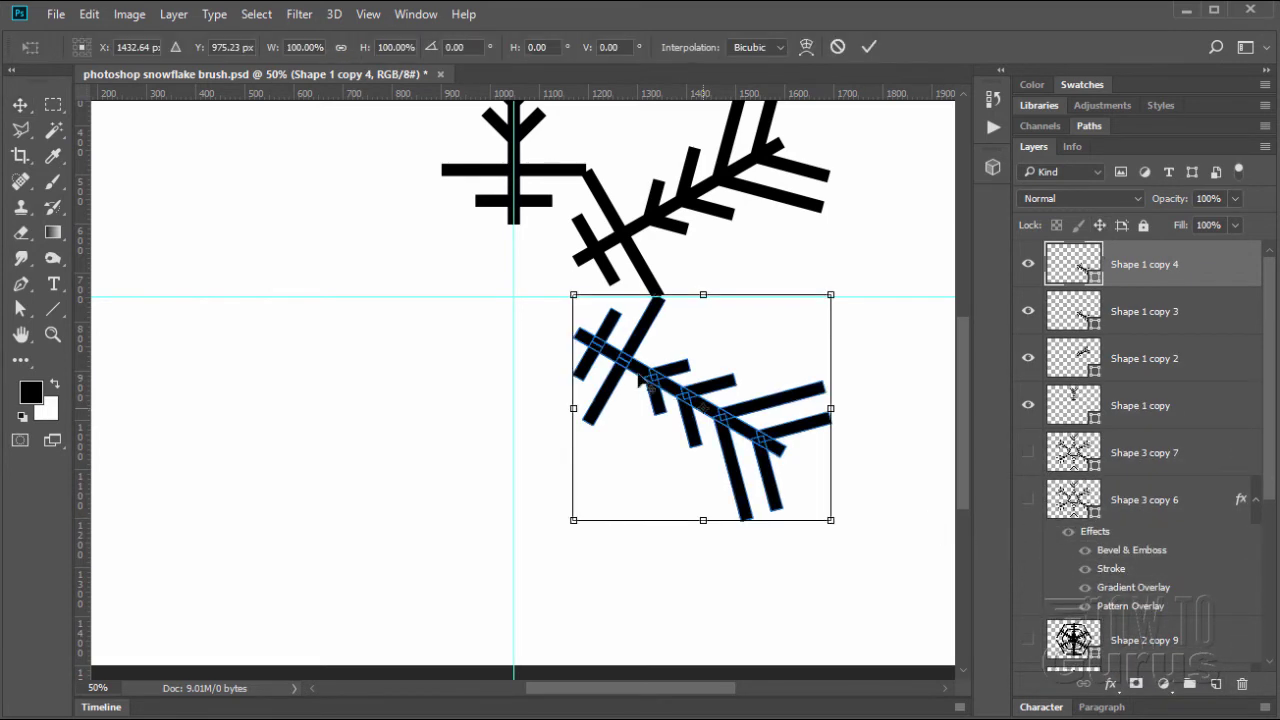
pyautogui.moveTo(703, 409); pyautogui.dragTo(514, 298)
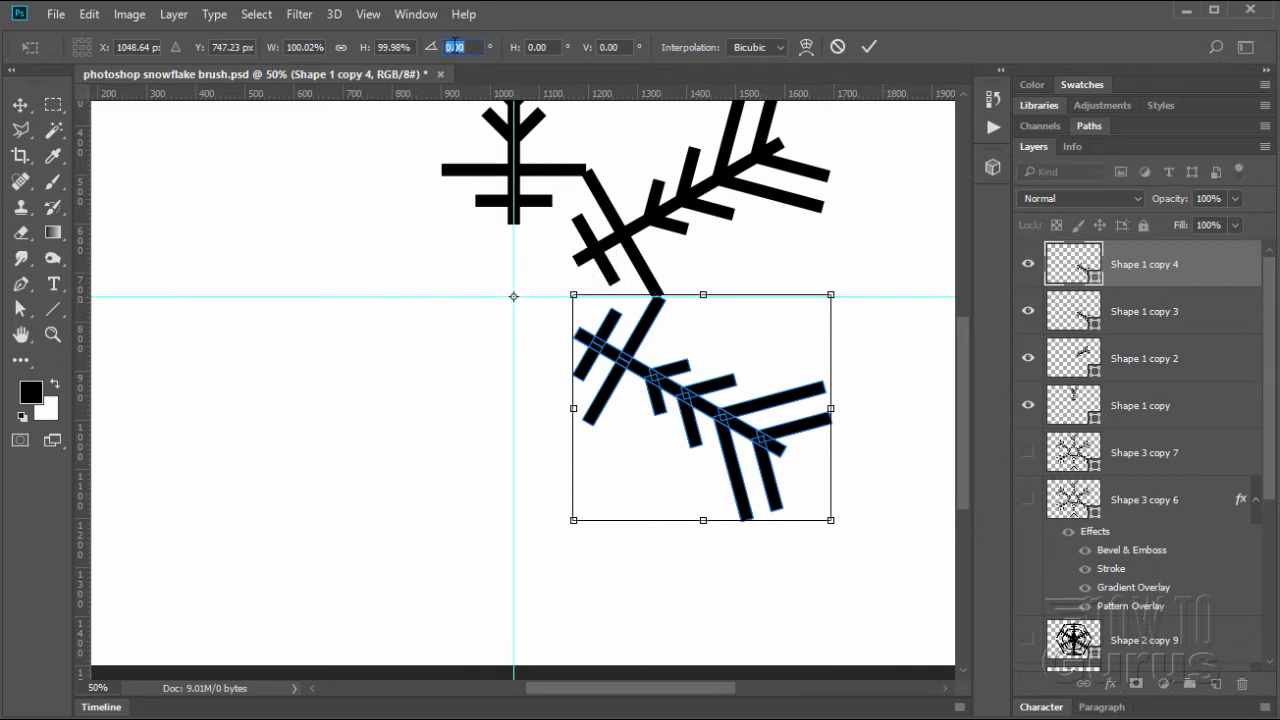
pyautogui.write('60')
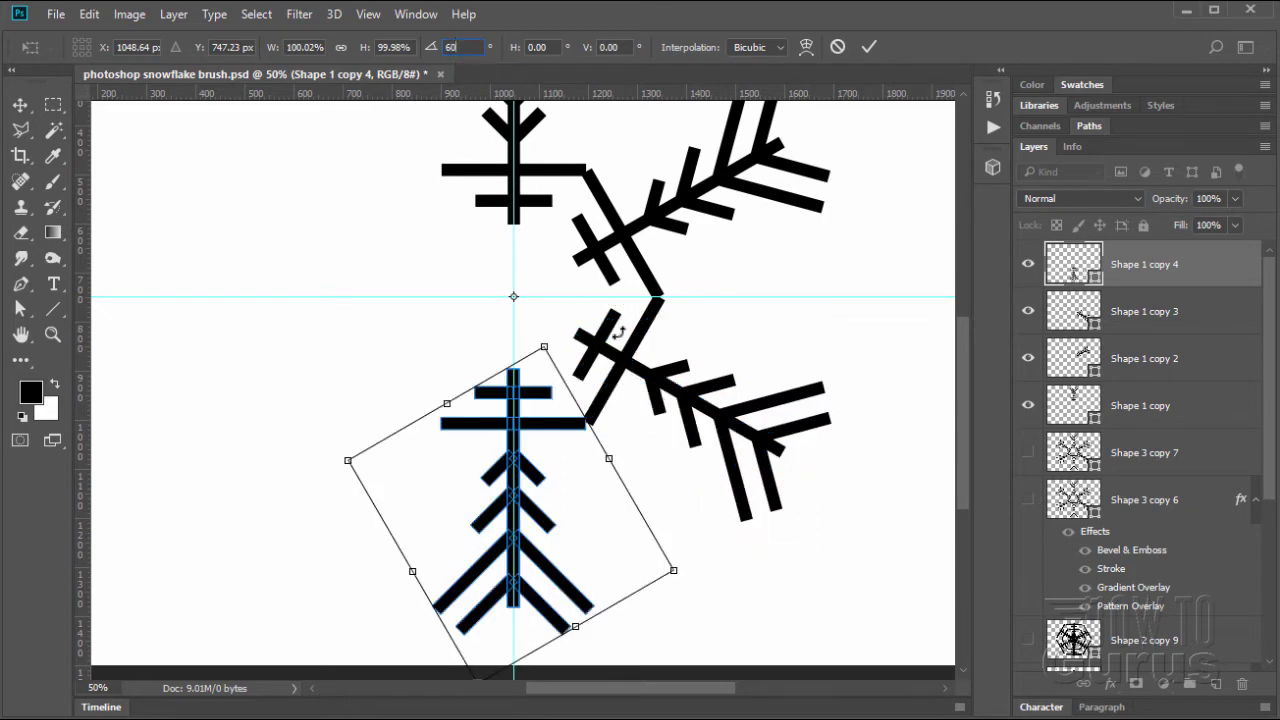
pyautogui.click(869, 47)
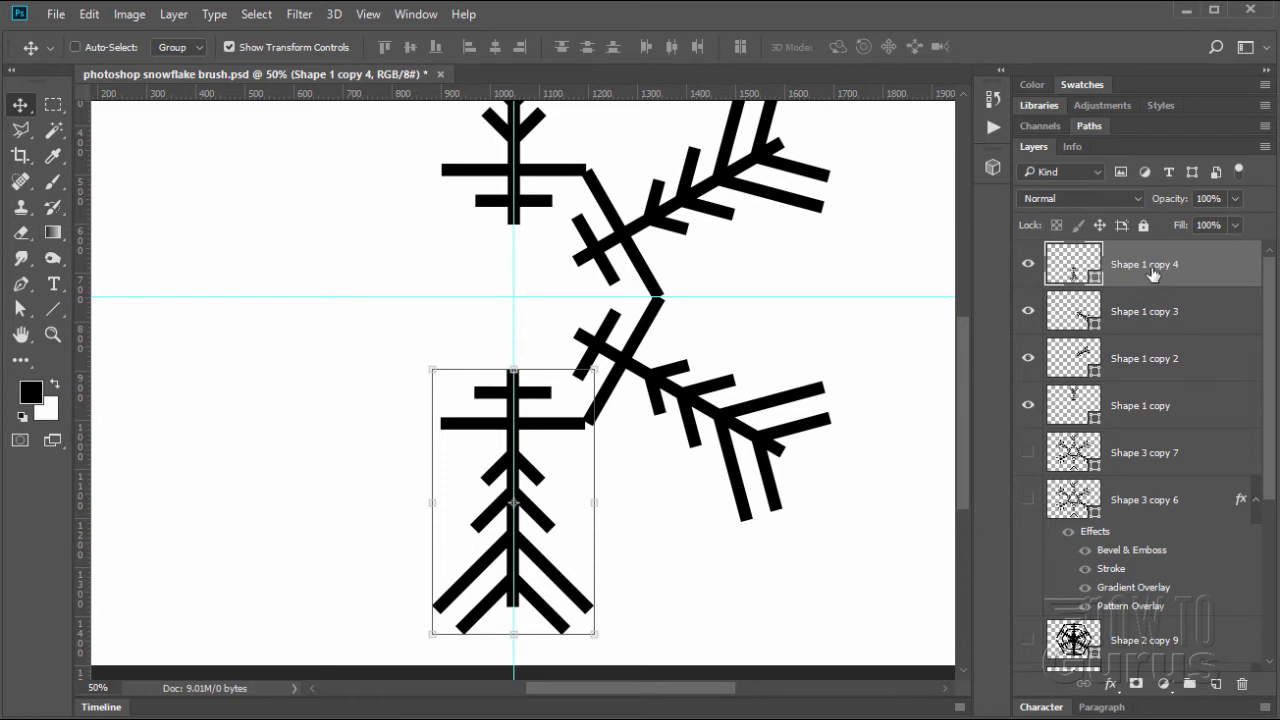
# Duplicate the downward arm and rotate the copy 60° about the guide centre to form the lower-left arm.
pyautogui.moveTo(1151, 279); pyautogui.dragTo(1216, 684)
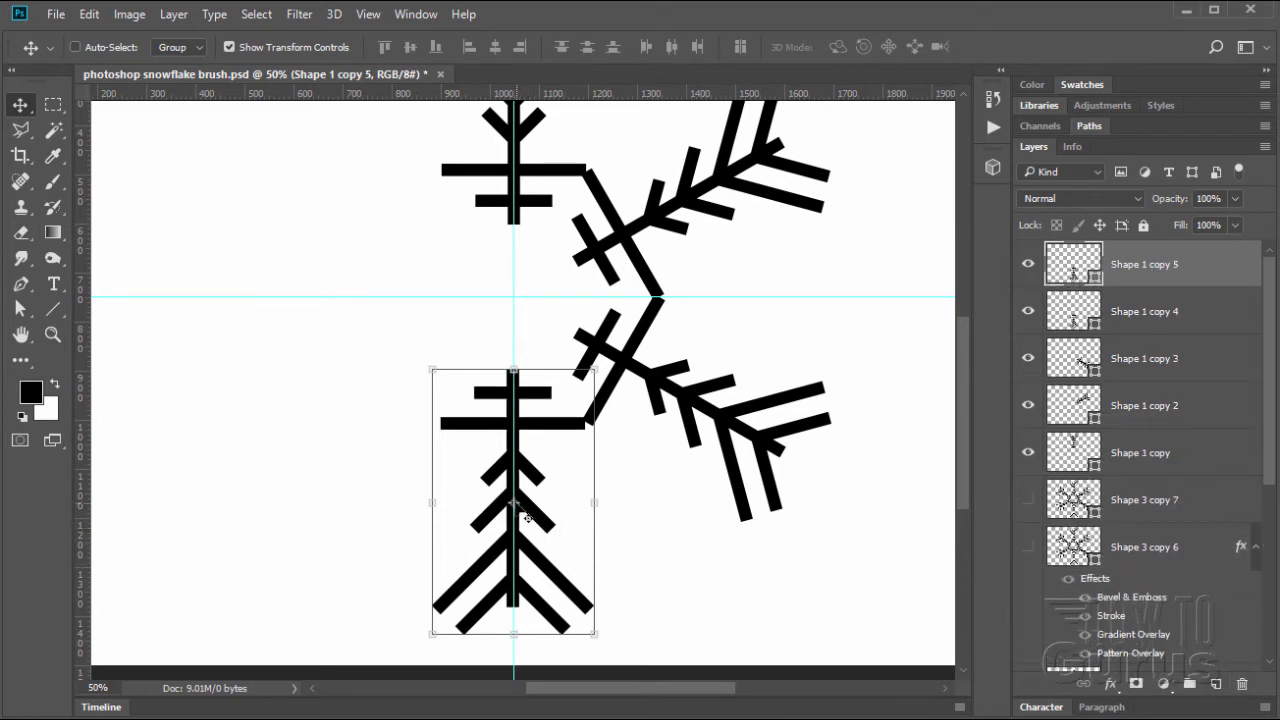
pyautogui.moveTo(513, 503); pyautogui.dragTo(514, 298)
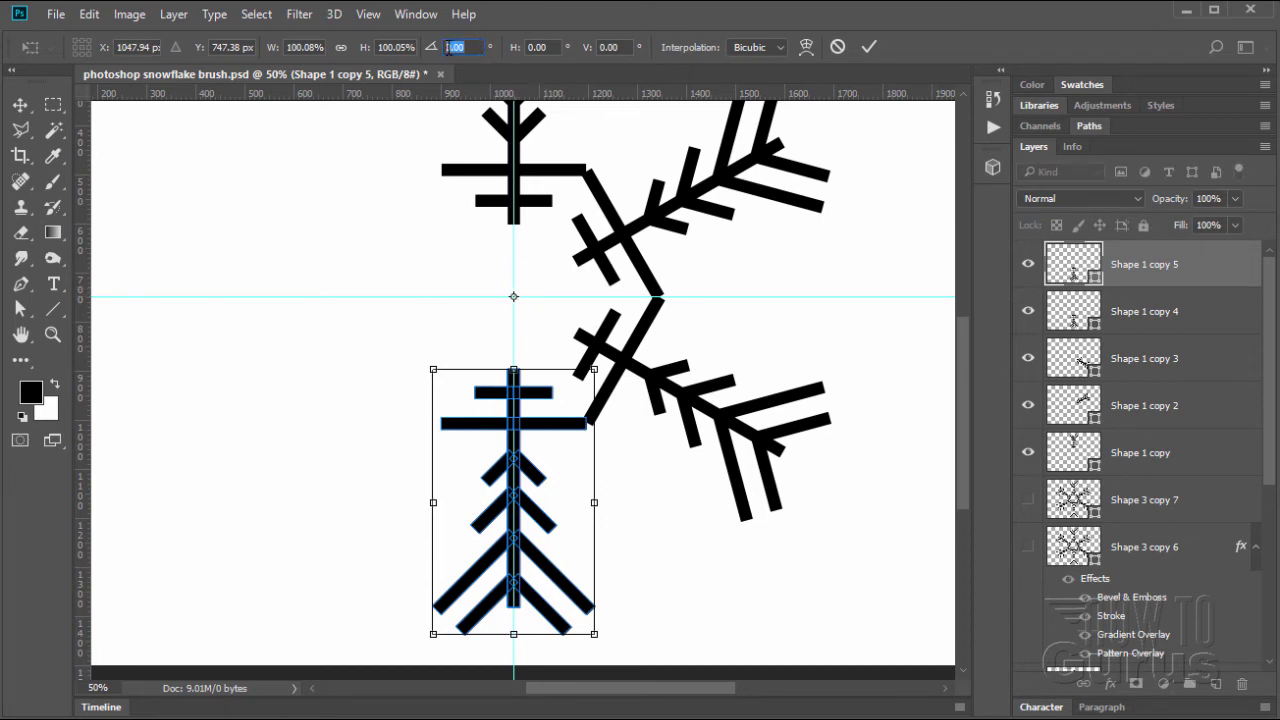
pyautogui.write('60')
pyautogui.press('Return')
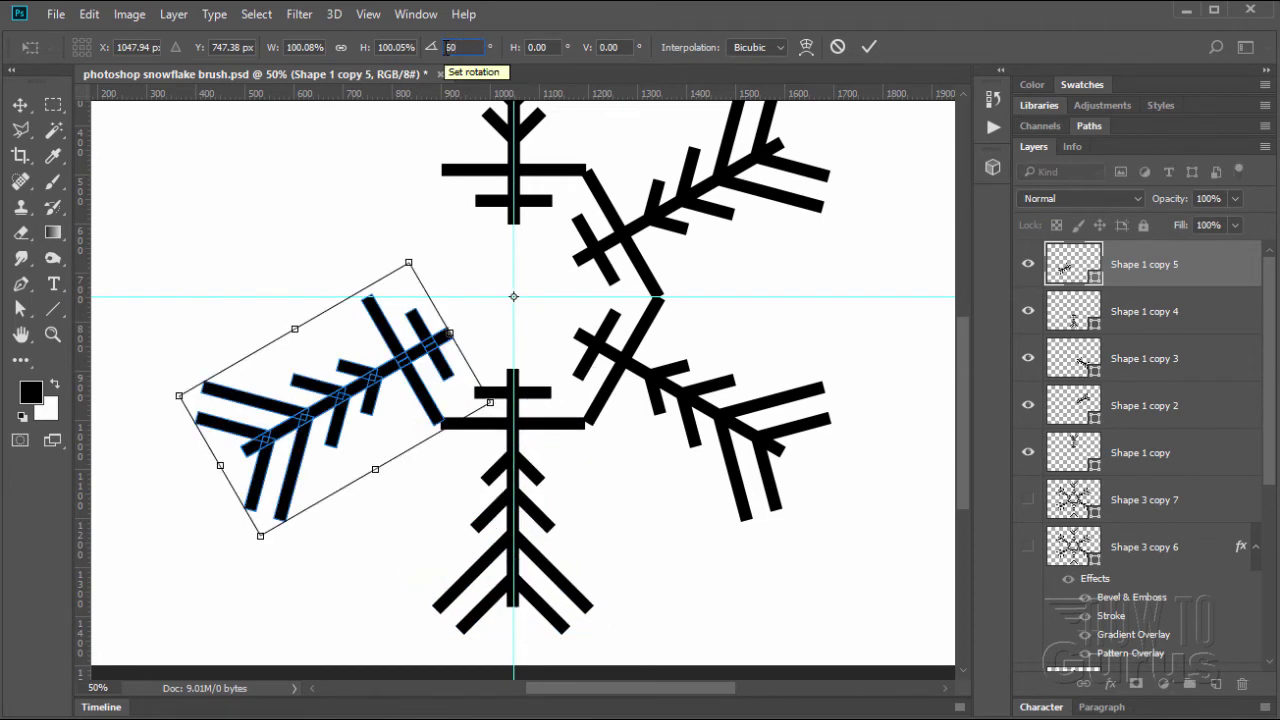
pyautogui.click(871, 48)
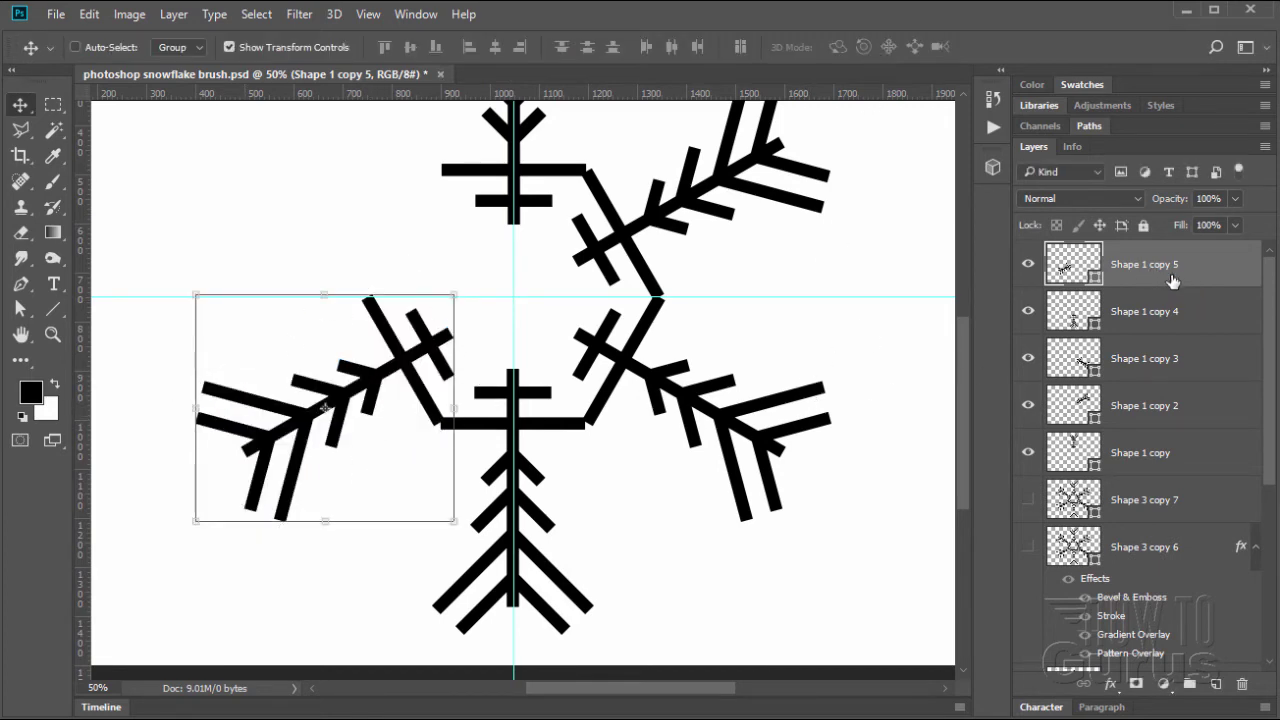
# Duplicate the lower-left arm and rotate the copy 60° about the guide centre, completing the snowflake with the upper-left arm.
pyautogui.moveTo(1150, 268); pyautogui.dragTo(1215, 684)
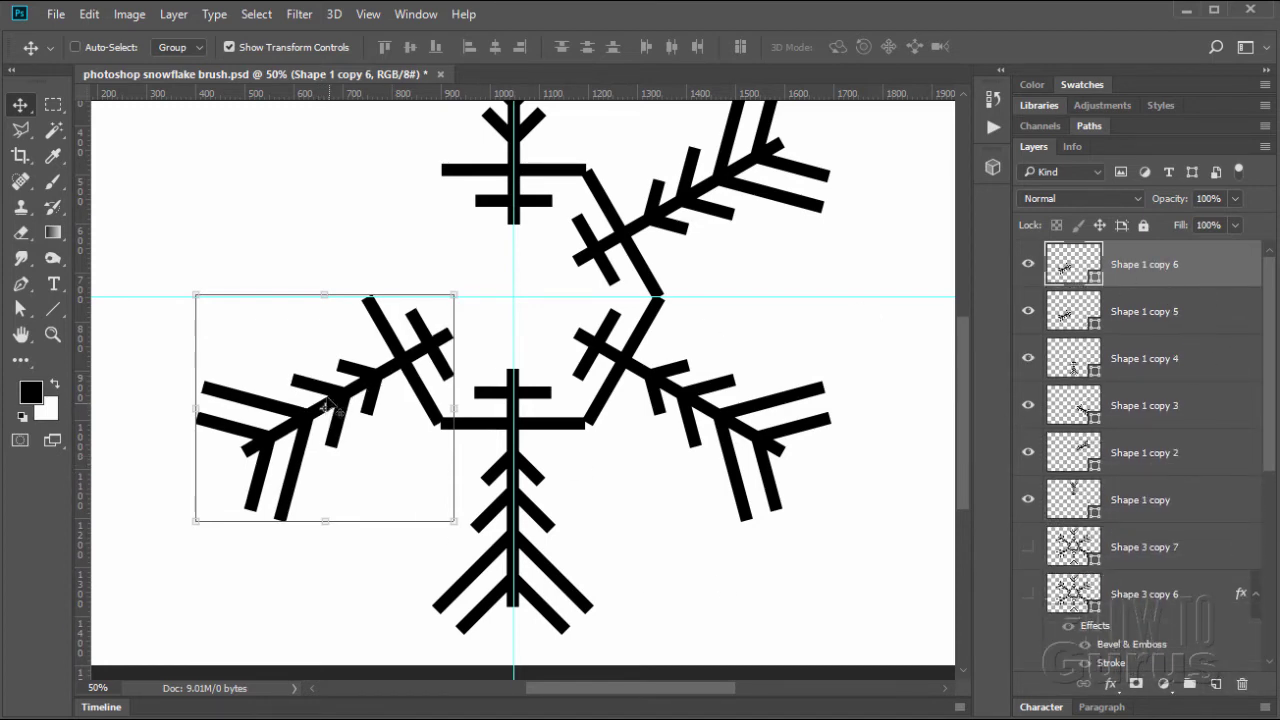
pyautogui.hotkey('ctrl', 't')
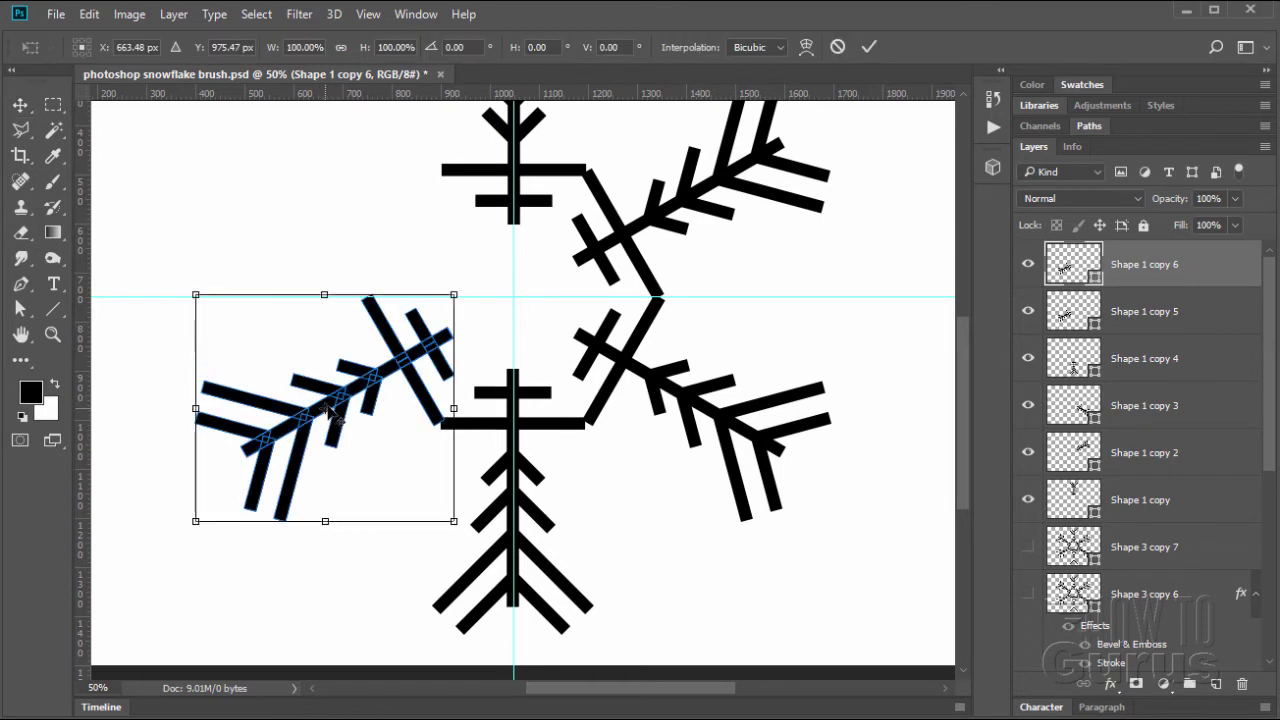
pyautogui.moveTo(324, 408); pyautogui.dragTo(515, 300)
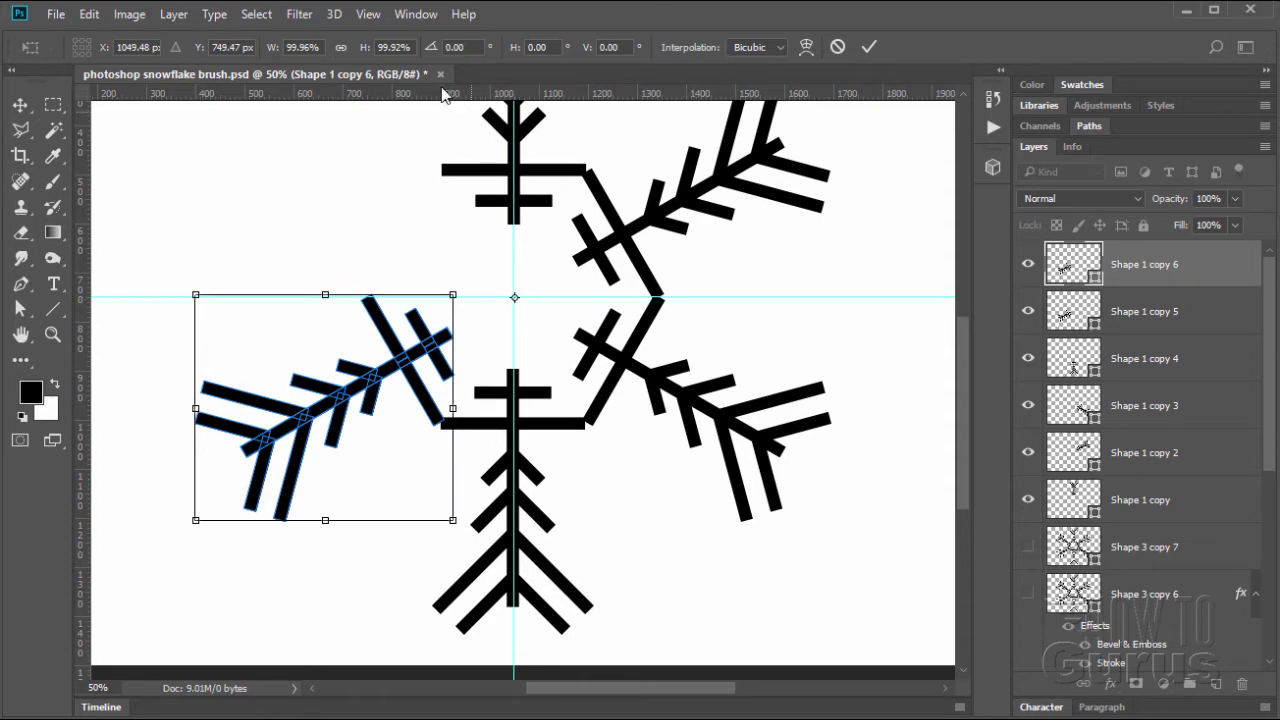
pyautogui.click(480, 46)
pyautogui.write('60')
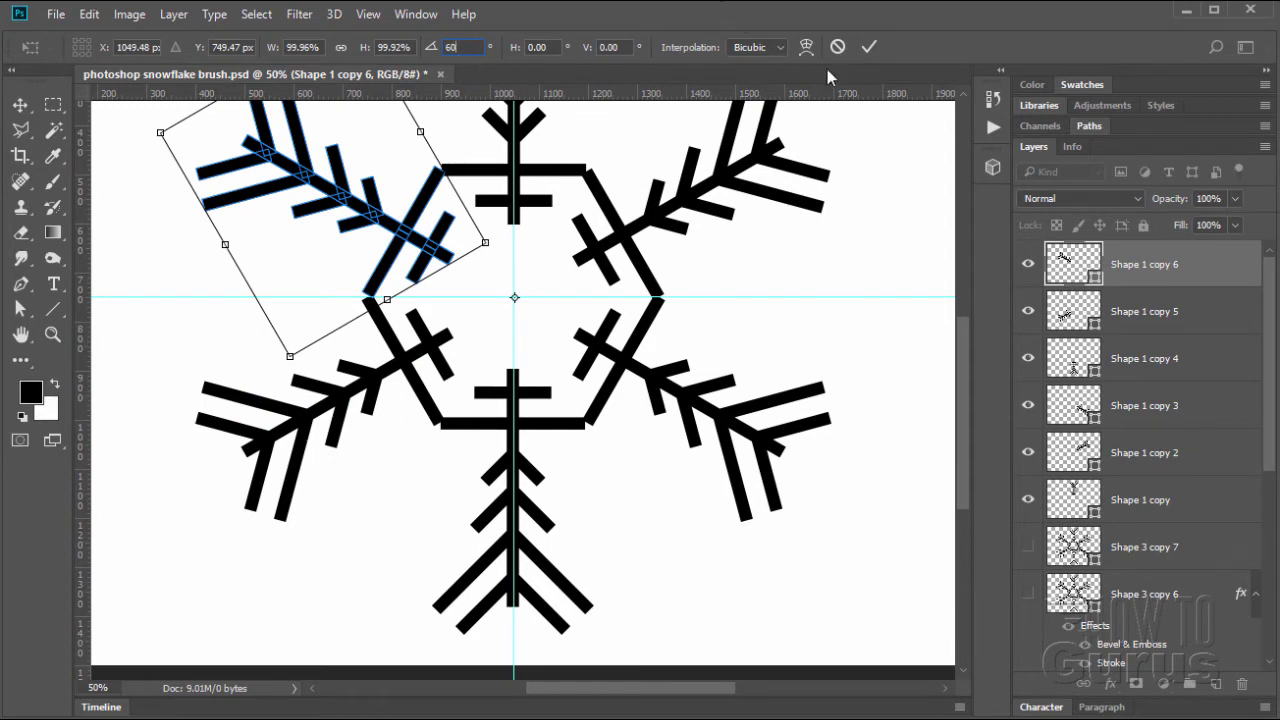
pyautogui.click(868, 47)
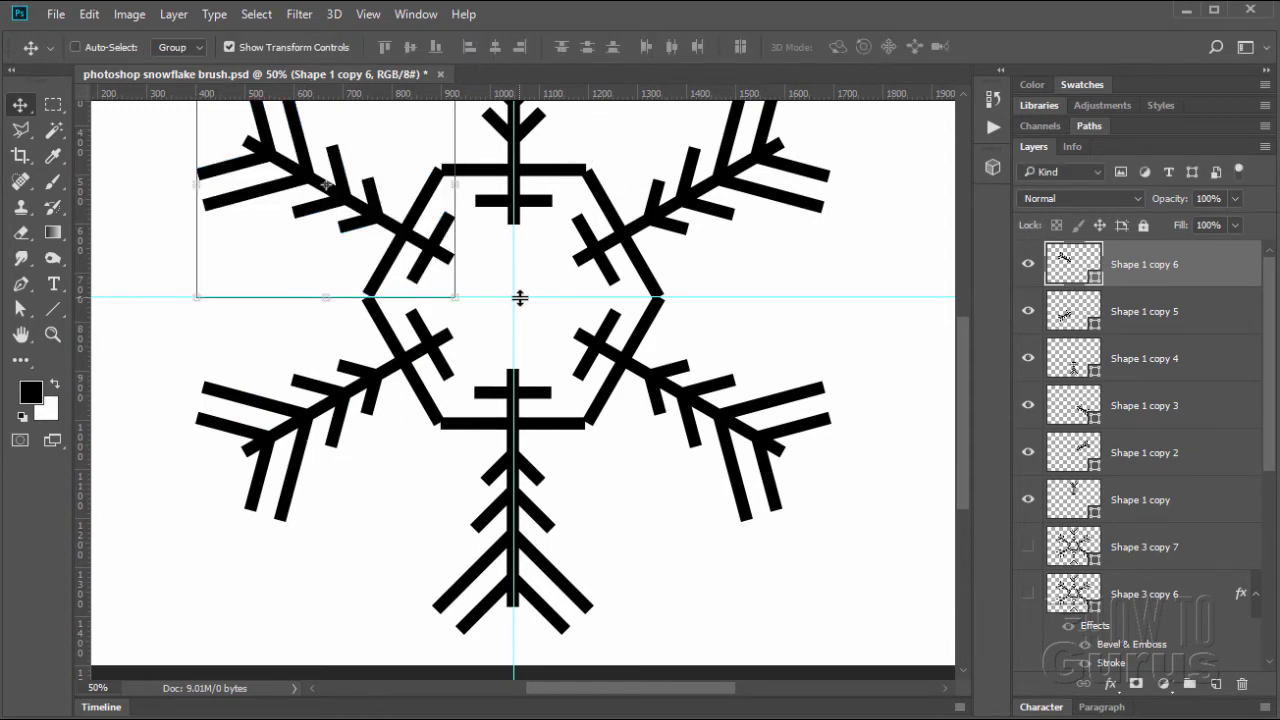
# Merge the six arm layers, from Shape 1 copy to Shape 1 copy 6, into a single snowflake shape.
pyautogui.click(53, 334)
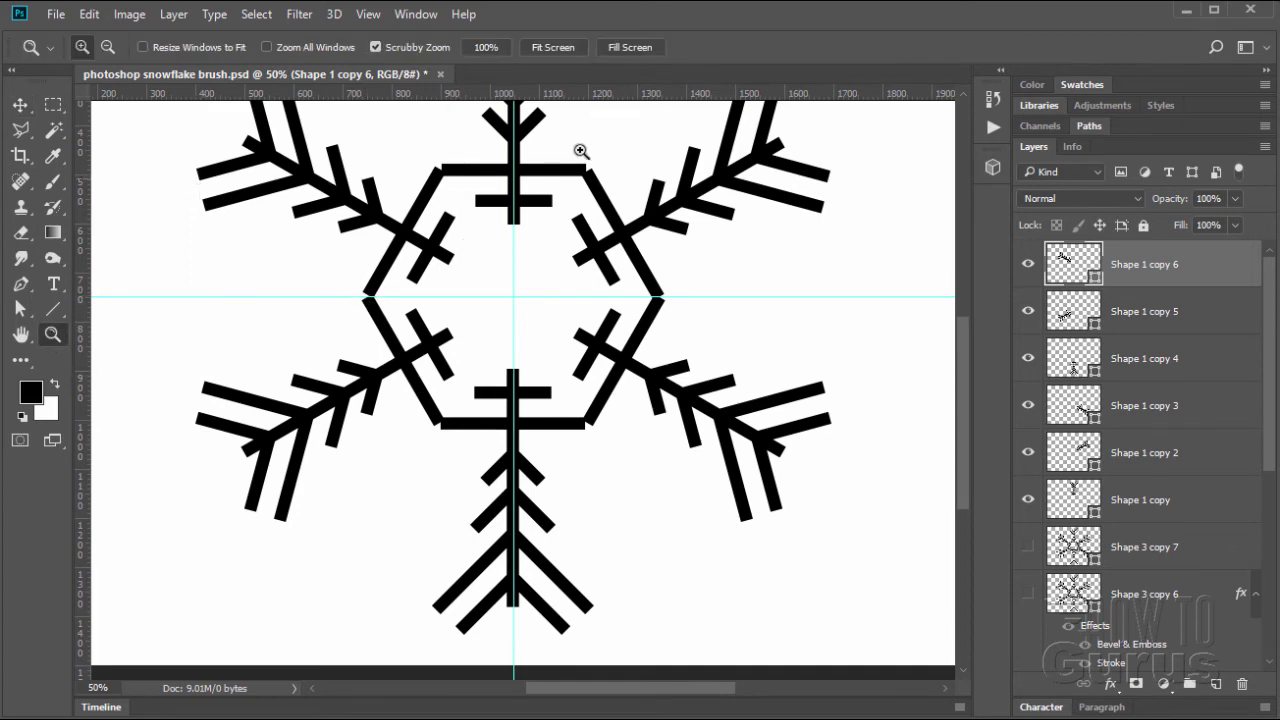
pyautogui.click(566, 49)
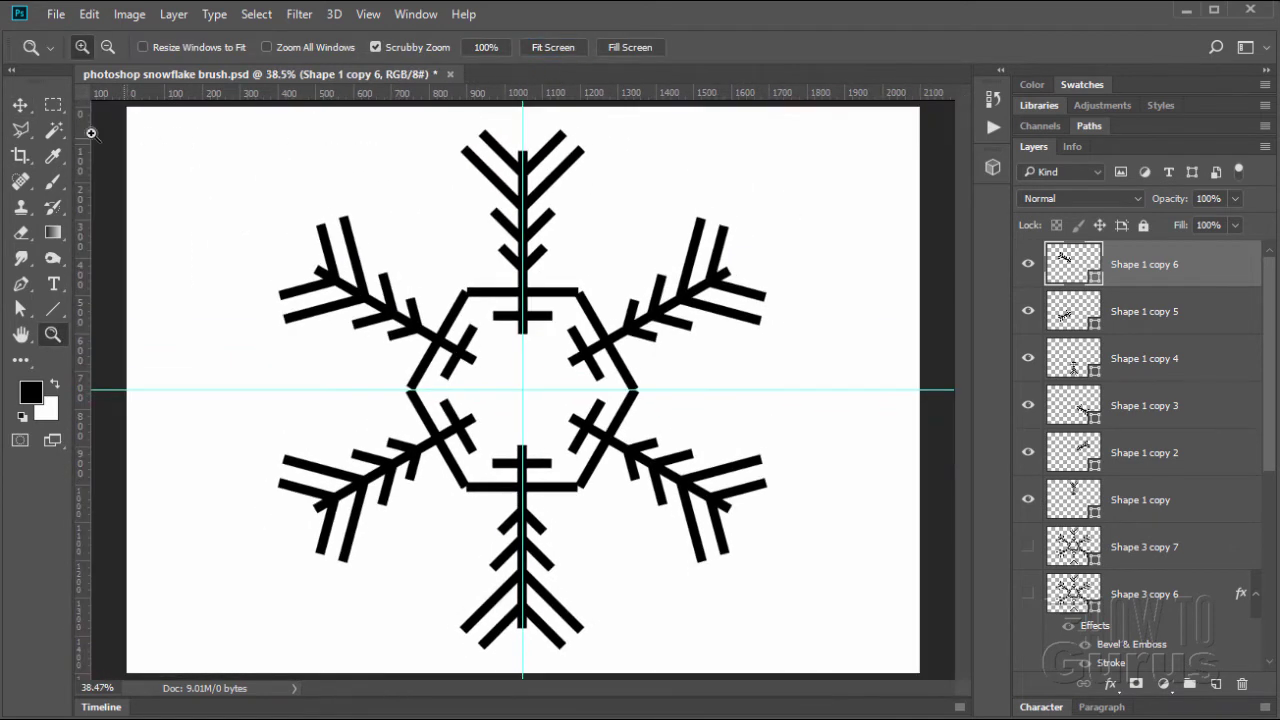
pyautogui.click(21, 108)
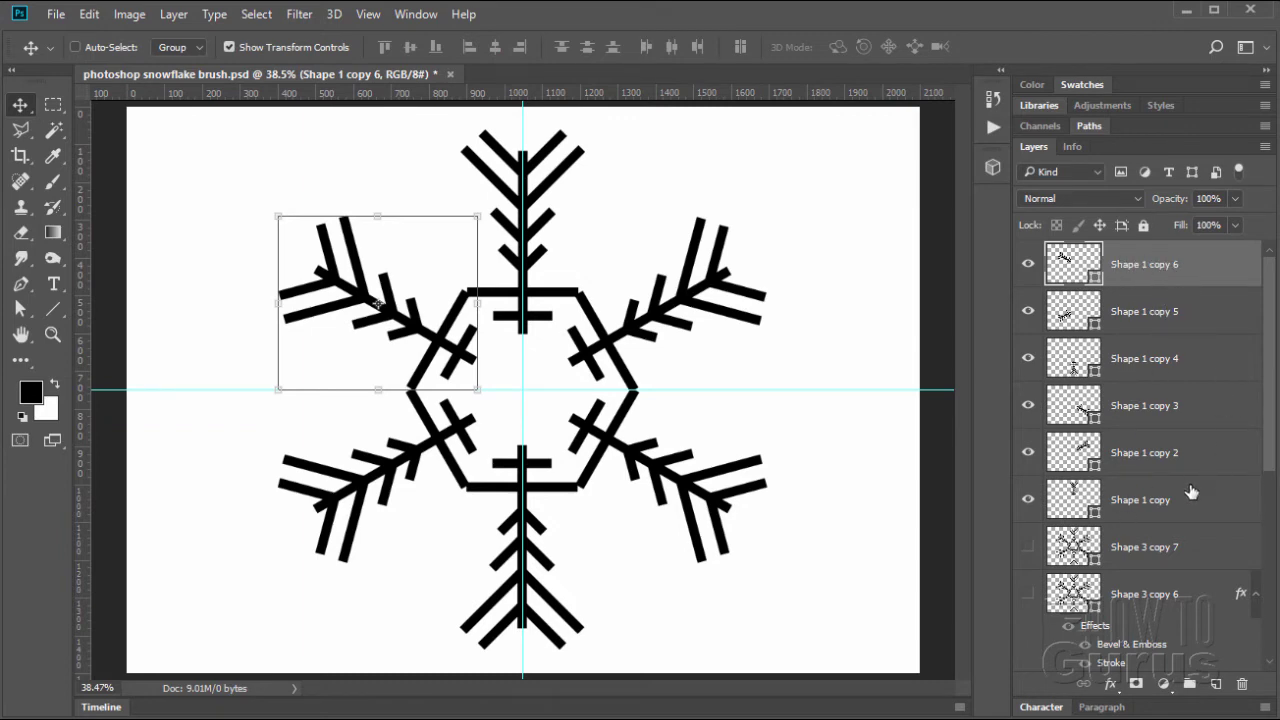
pyautogui.keyDown('shift'); pyautogui.click(1177, 513); pyautogui.keyUp('shift')
pyautogui.keyDown('shift'); pyautogui.click(1177, 513); pyautogui.keyUp('shift')
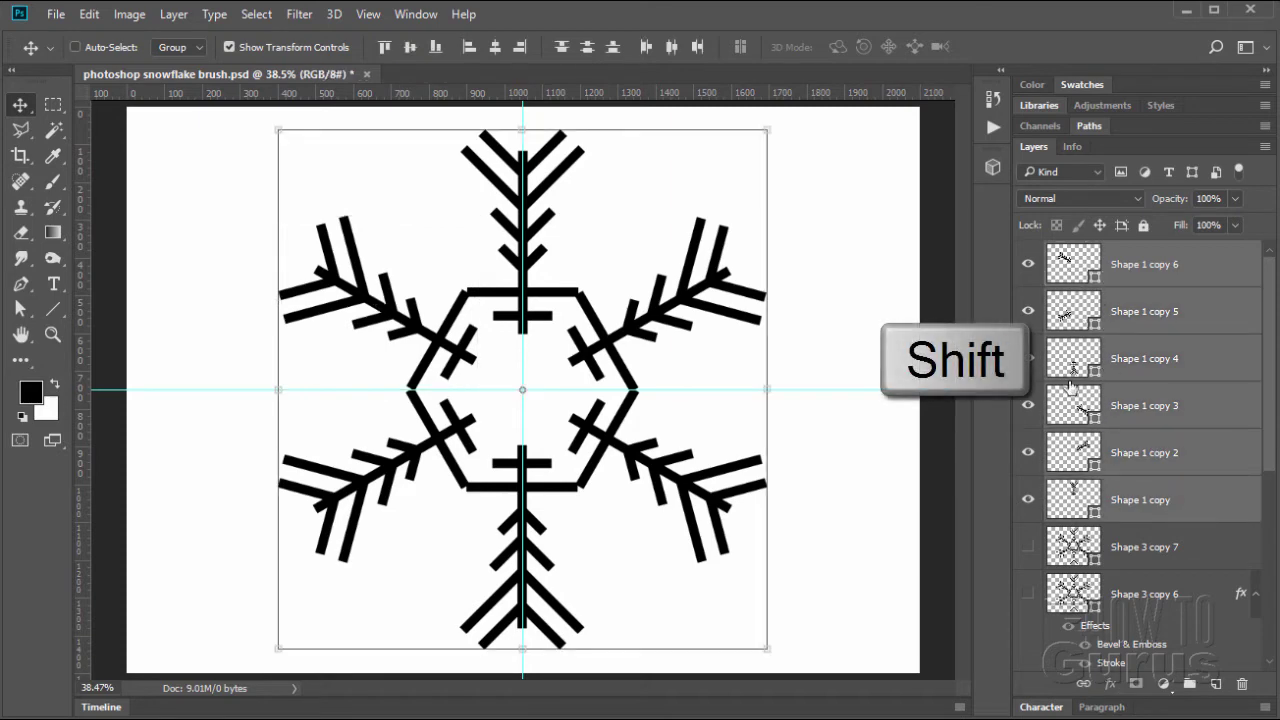
pyautogui.rightClick(1127, 411)
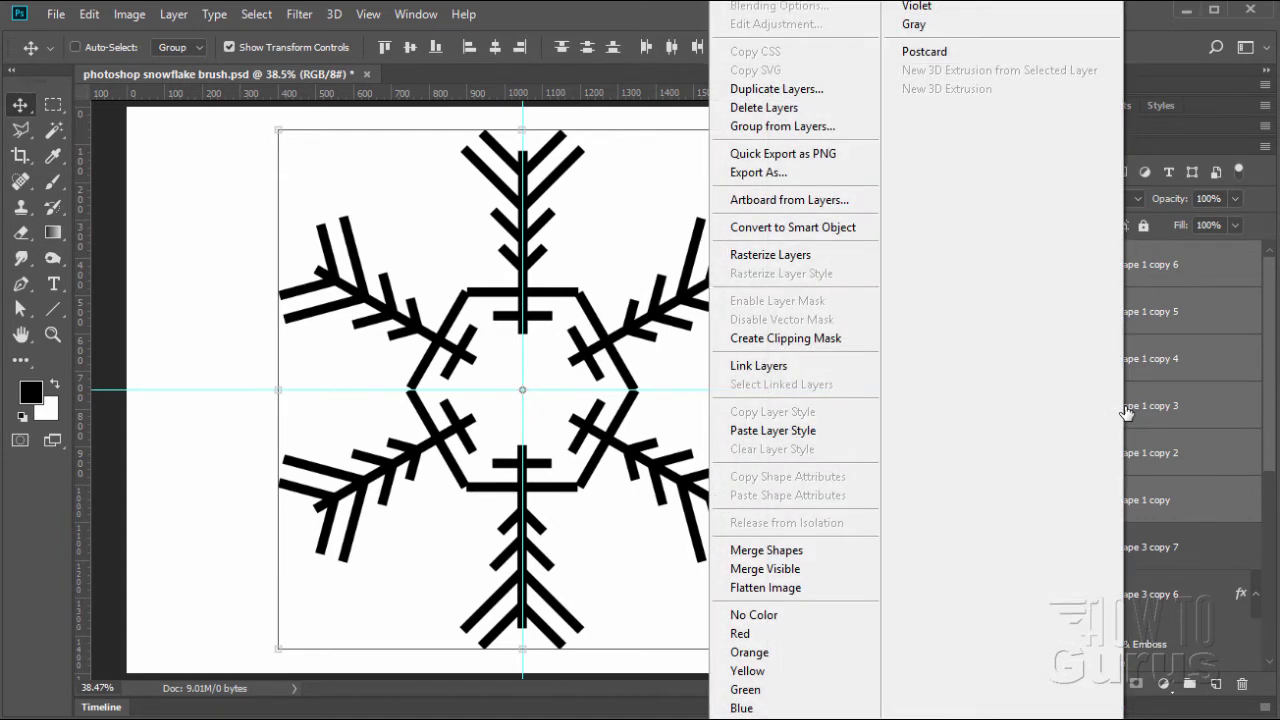
pyautogui.click(795, 556)
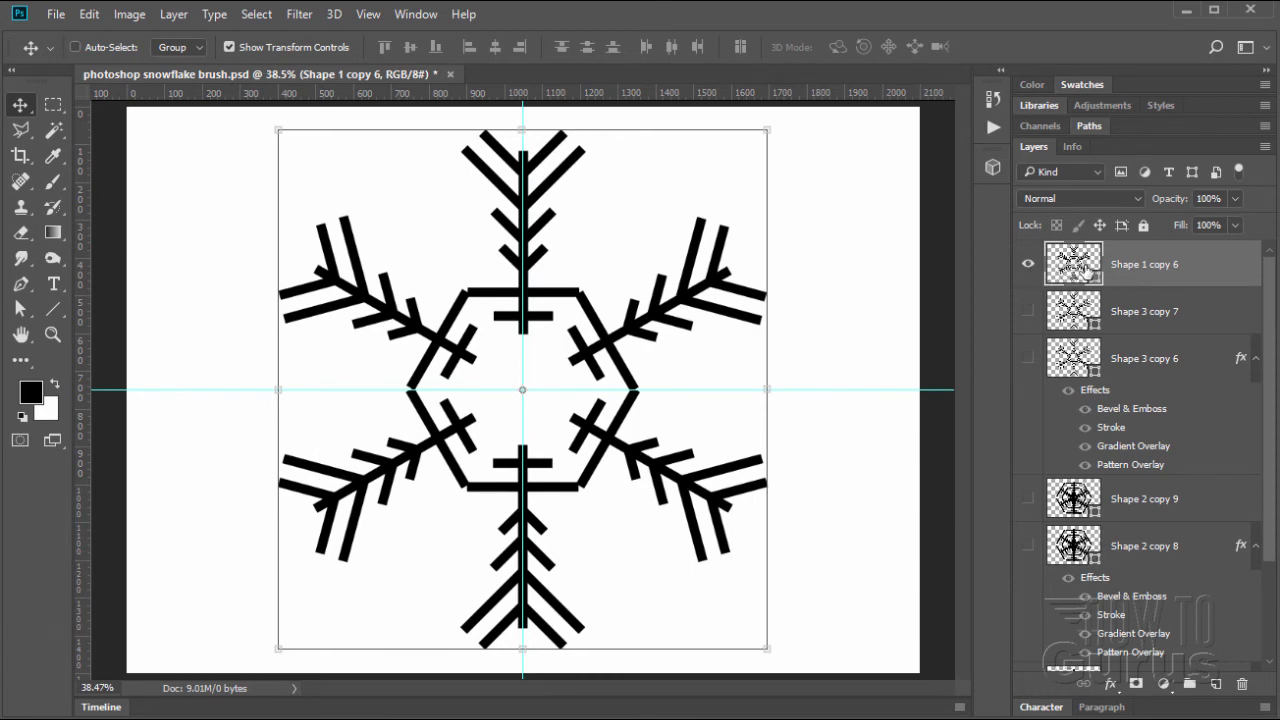
# Duplicate the merged snowflake layer and hide the original, Shape 1 copy 6.
pyautogui.moveTo(1150, 278); pyautogui.dragTo(1214, 678)
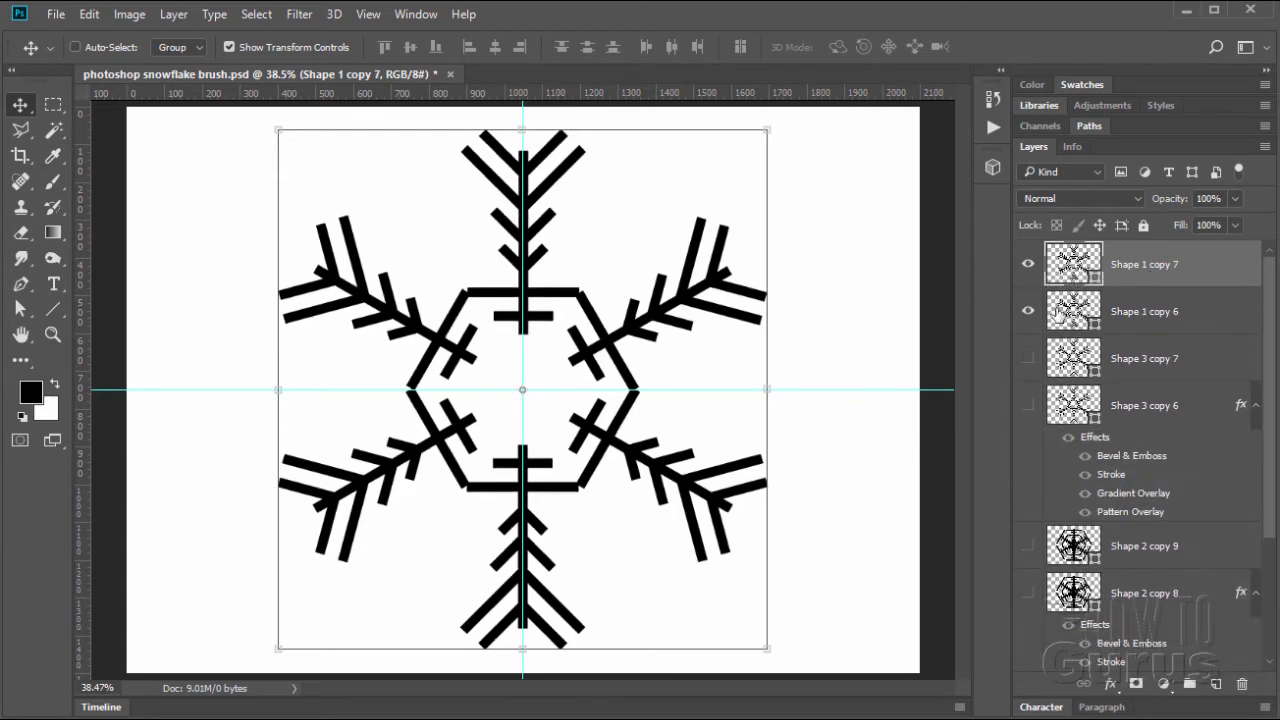
pyautogui.click(1030, 313)
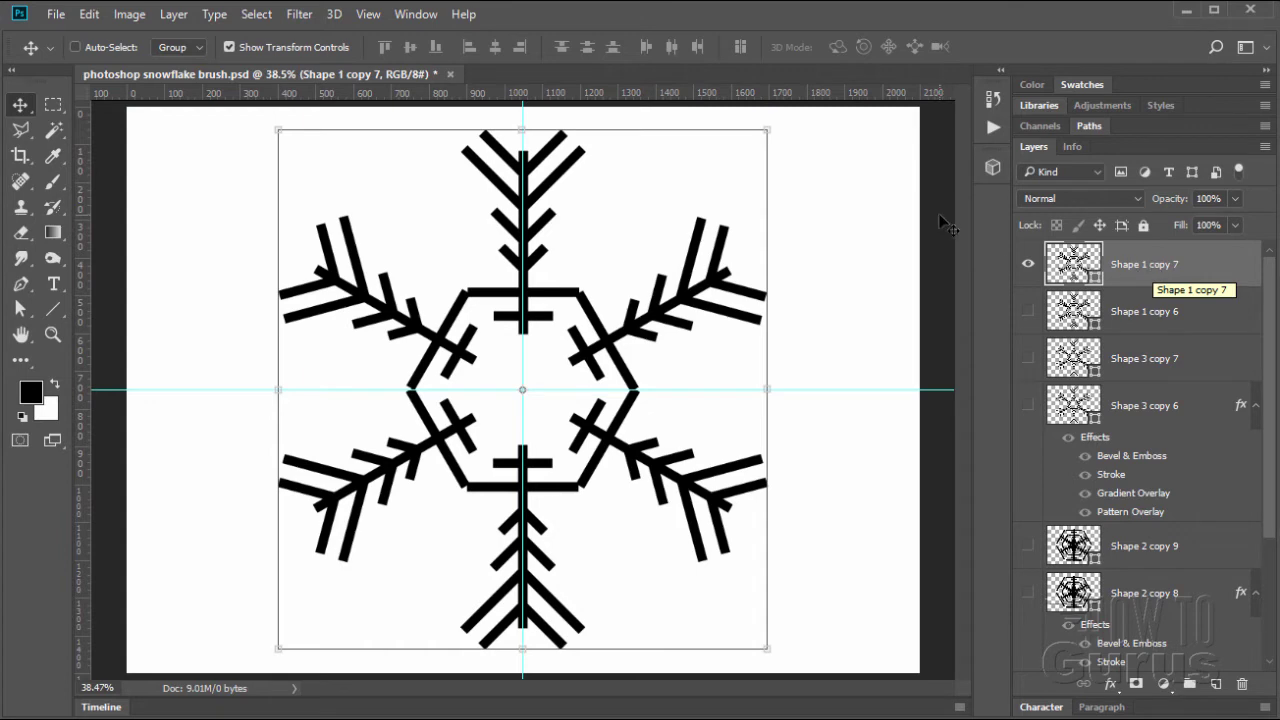
# Apply a Bevel & Emboss effect to Shape 1 copy 7: Inner Bevel, Chisel Hard, depth 32%, direction Up, size 185 px.
pyautogui.click(173, 16)
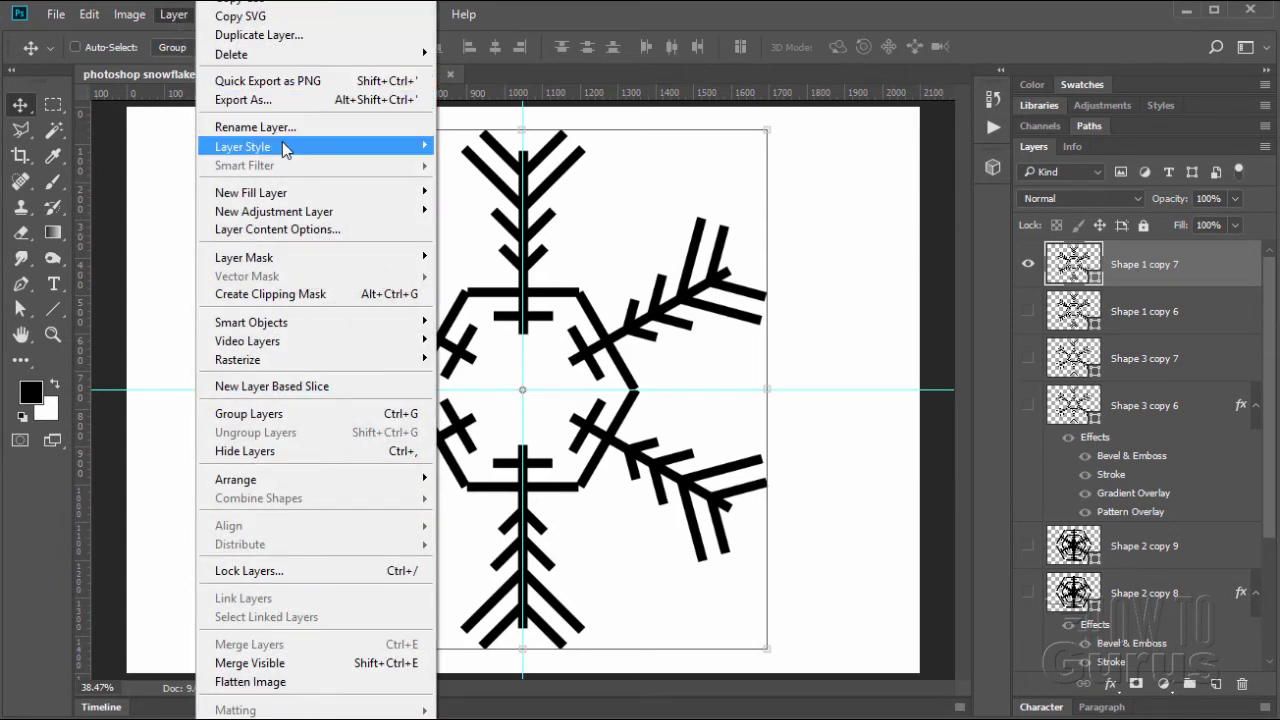
pyautogui.moveTo(286, 149)
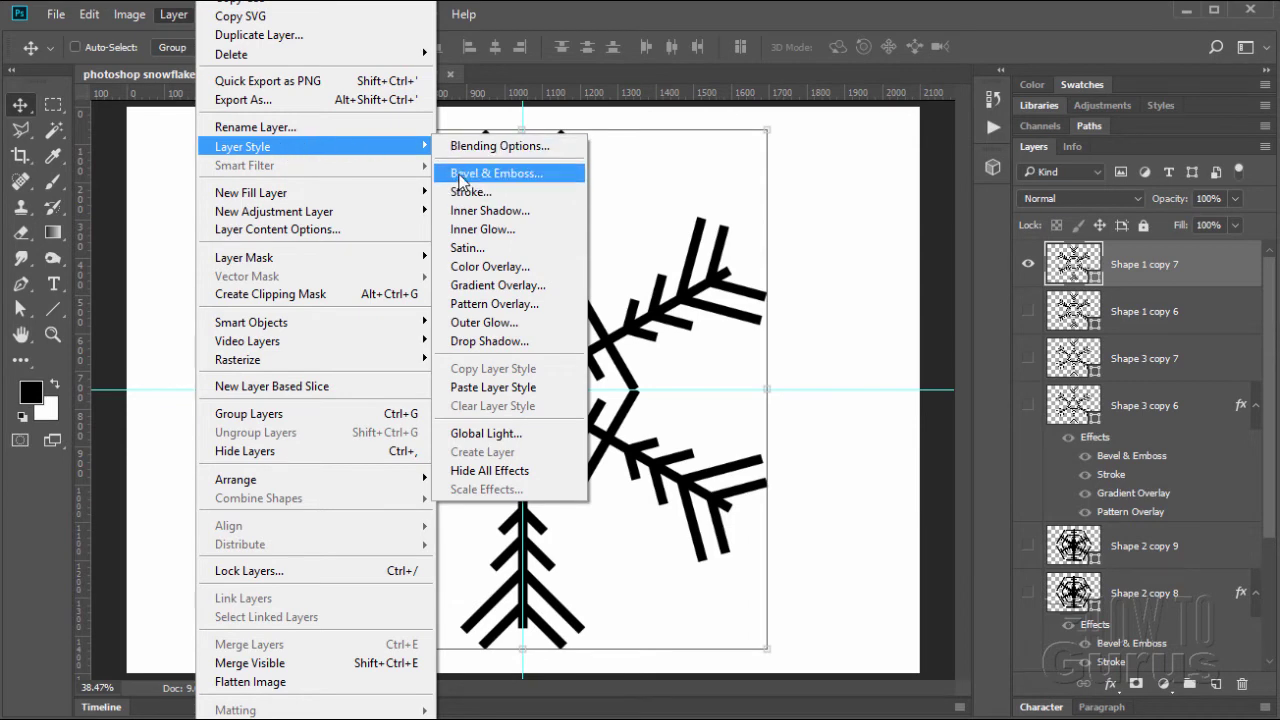
pyautogui.click(461, 176)
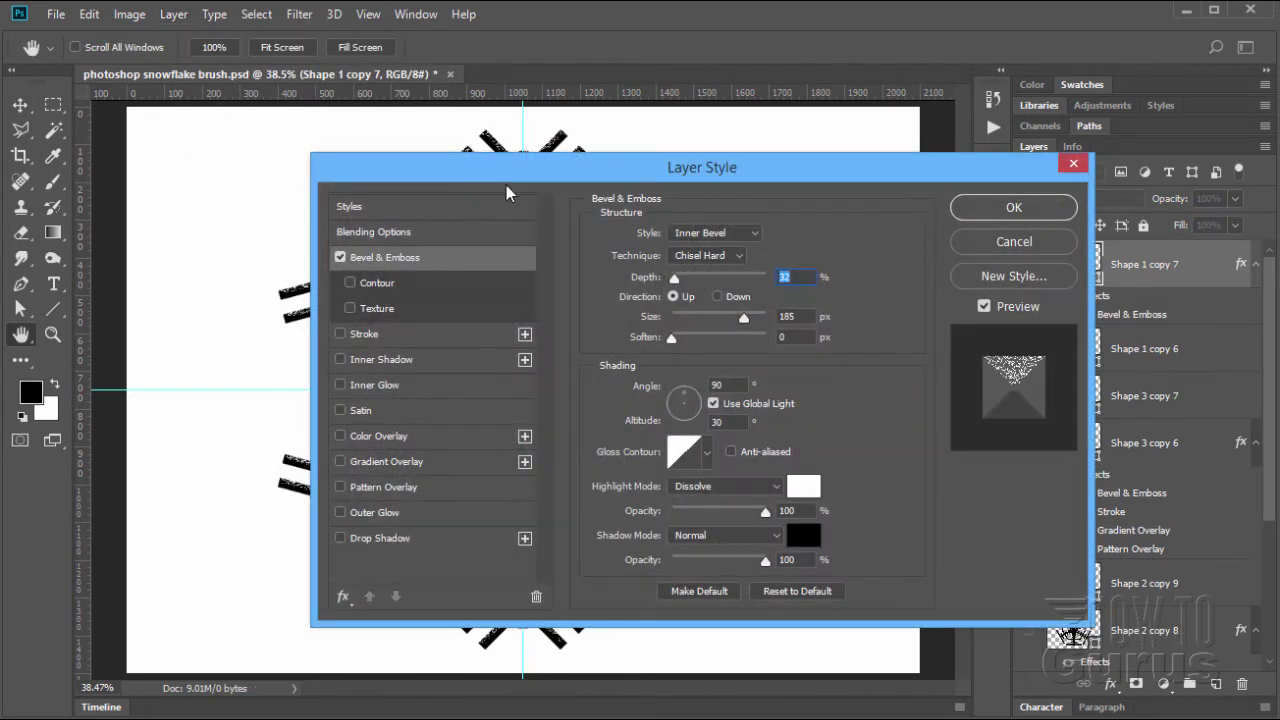
pyautogui.moveTo(500, 178); pyautogui.dragTo(456, 193)
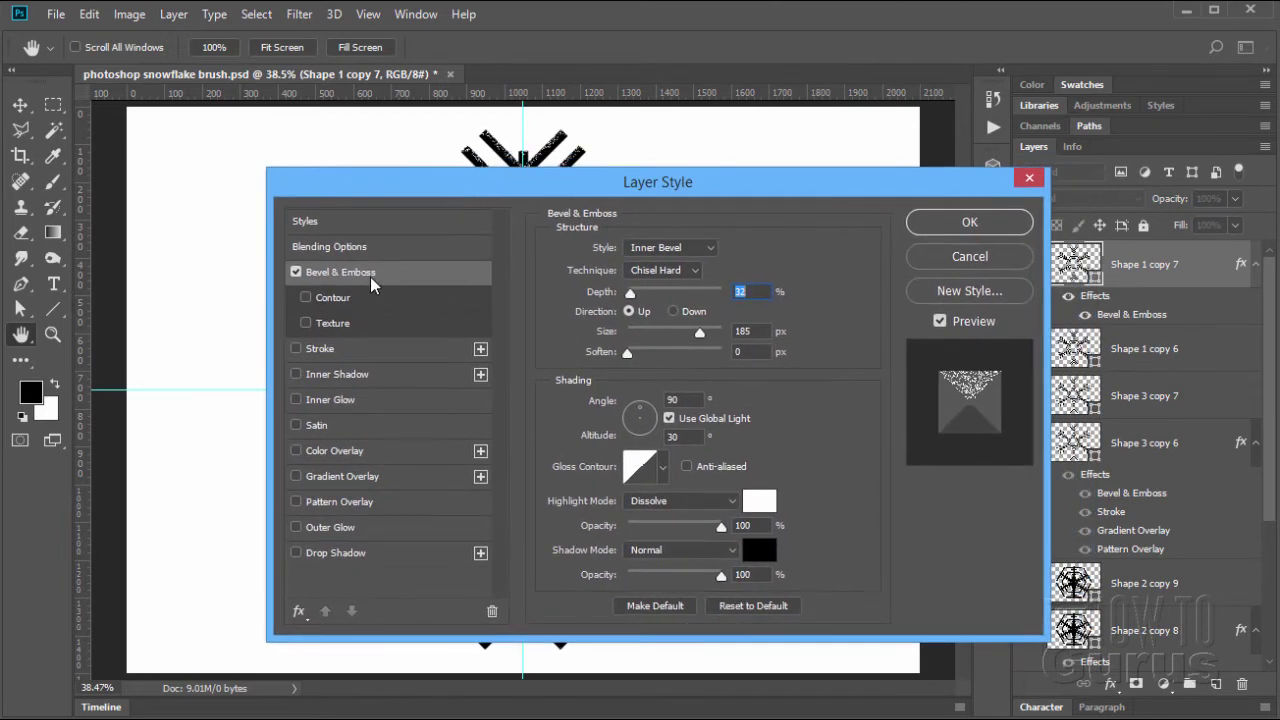
pyautogui.click(697, 273)
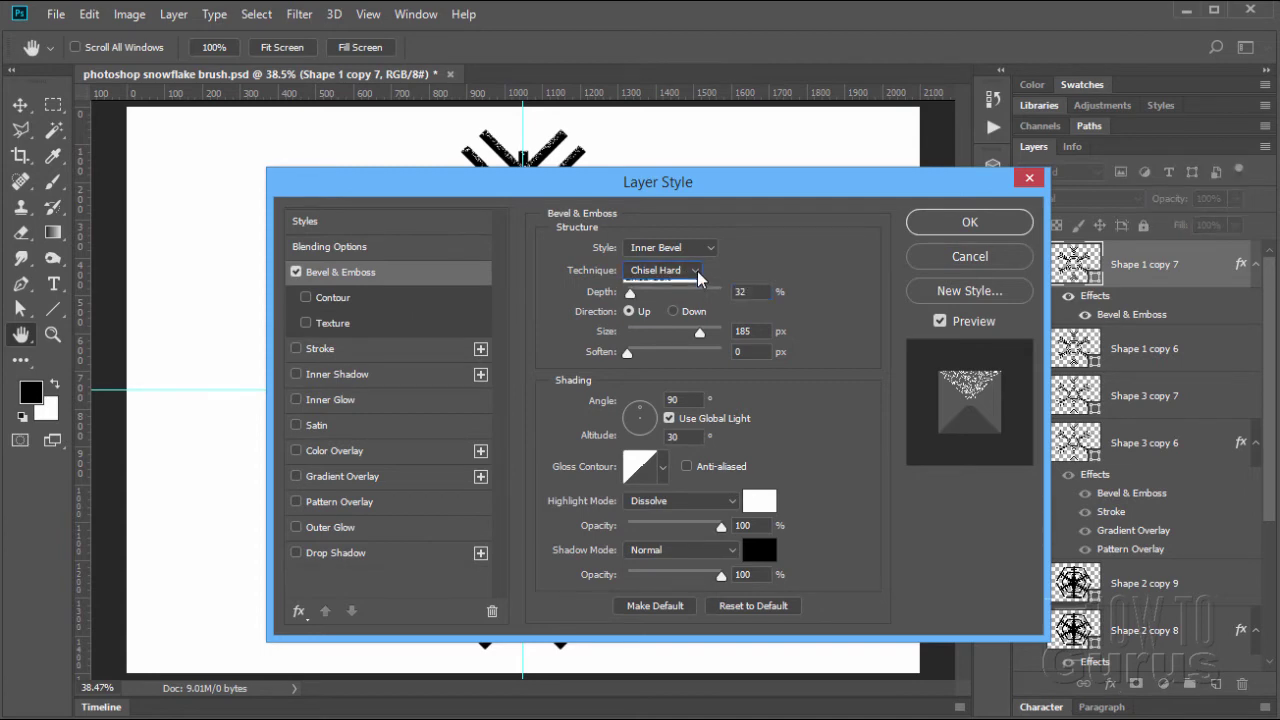
pyautogui.click(644, 300)
pyautogui.doubleClick(760, 291)
pyautogui.doubleClick(757, 331)
pyautogui.click(758, 332)
# Try Normal as the bevel's highlight mode for comparison, return it to Dissolve, and inspect the speckled snowflake.
pyautogui.click(733, 502)
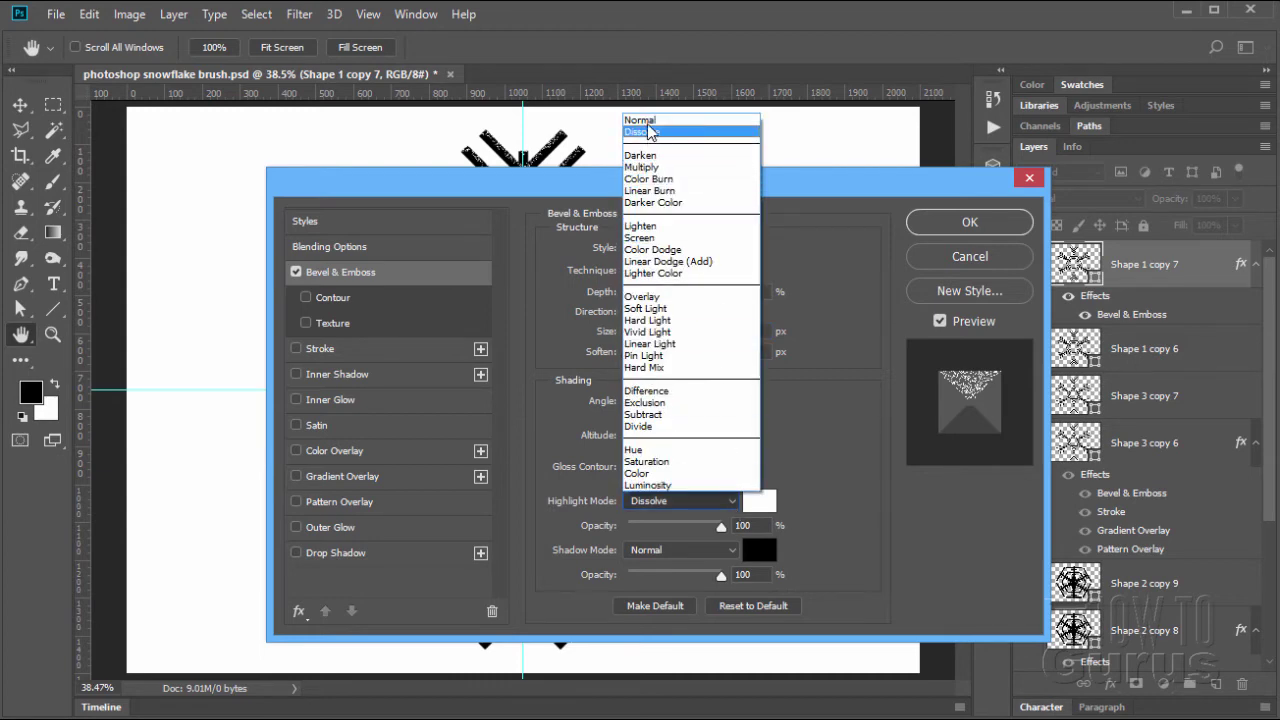
pyautogui.click(642, 121)
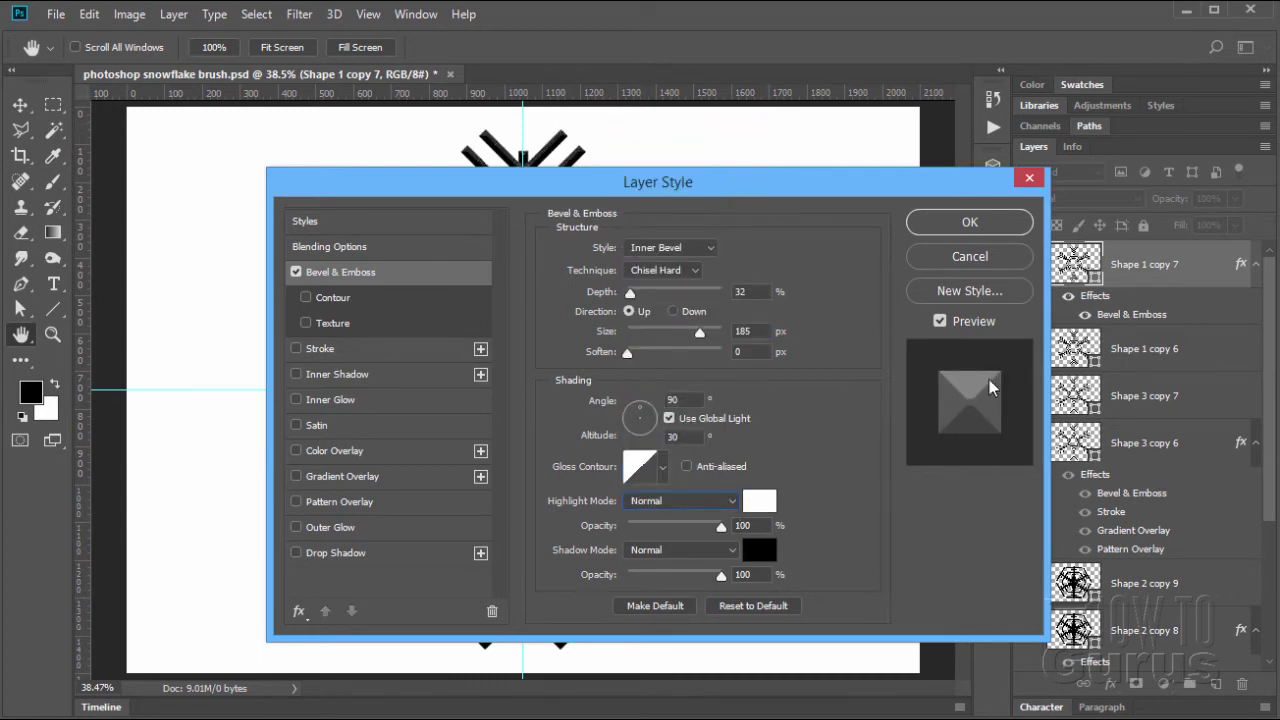
pyautogui.click(700, 501)
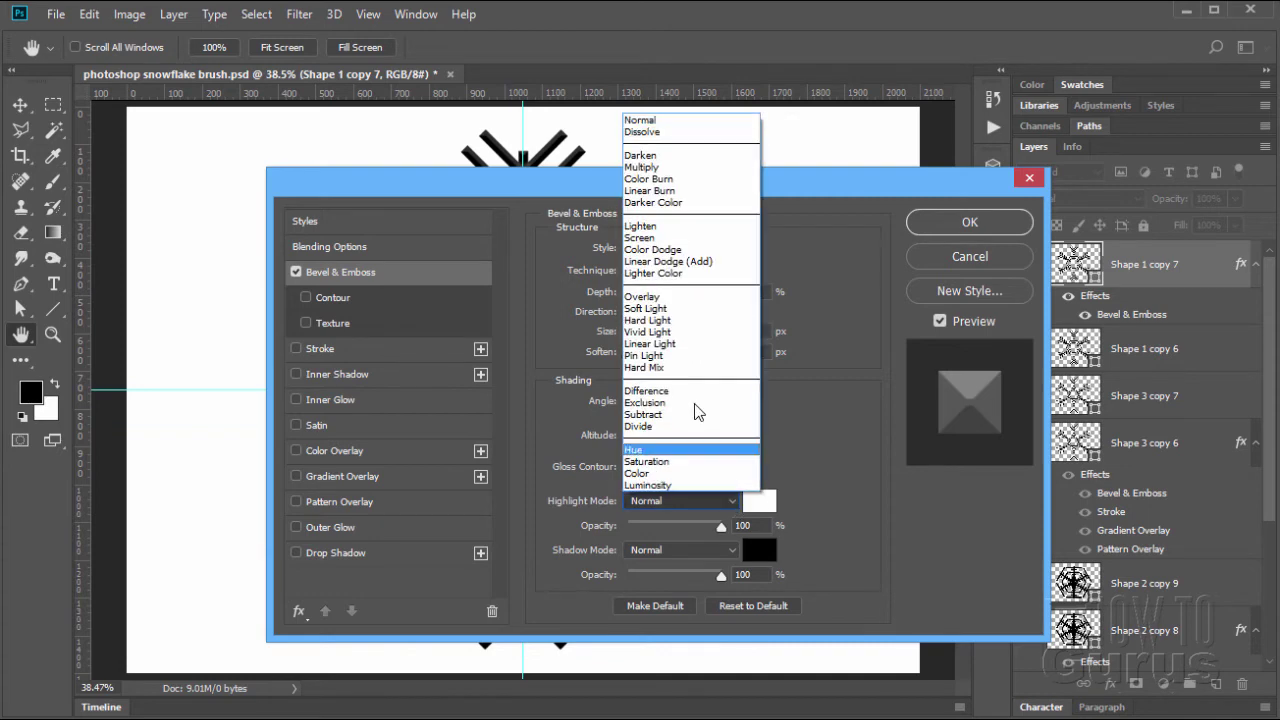
pyautogui.click(645, 132)
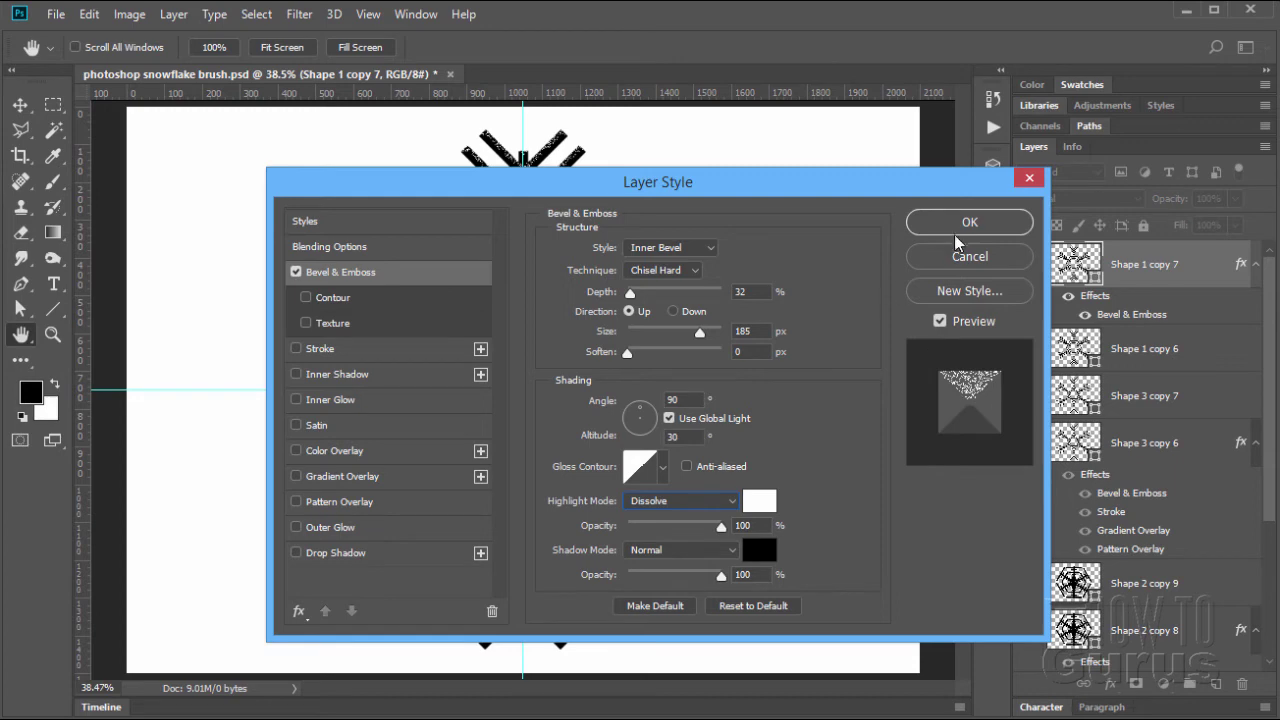
pyautogui.moveTo(290, 182); pyautogui.dragTo(528, 320)
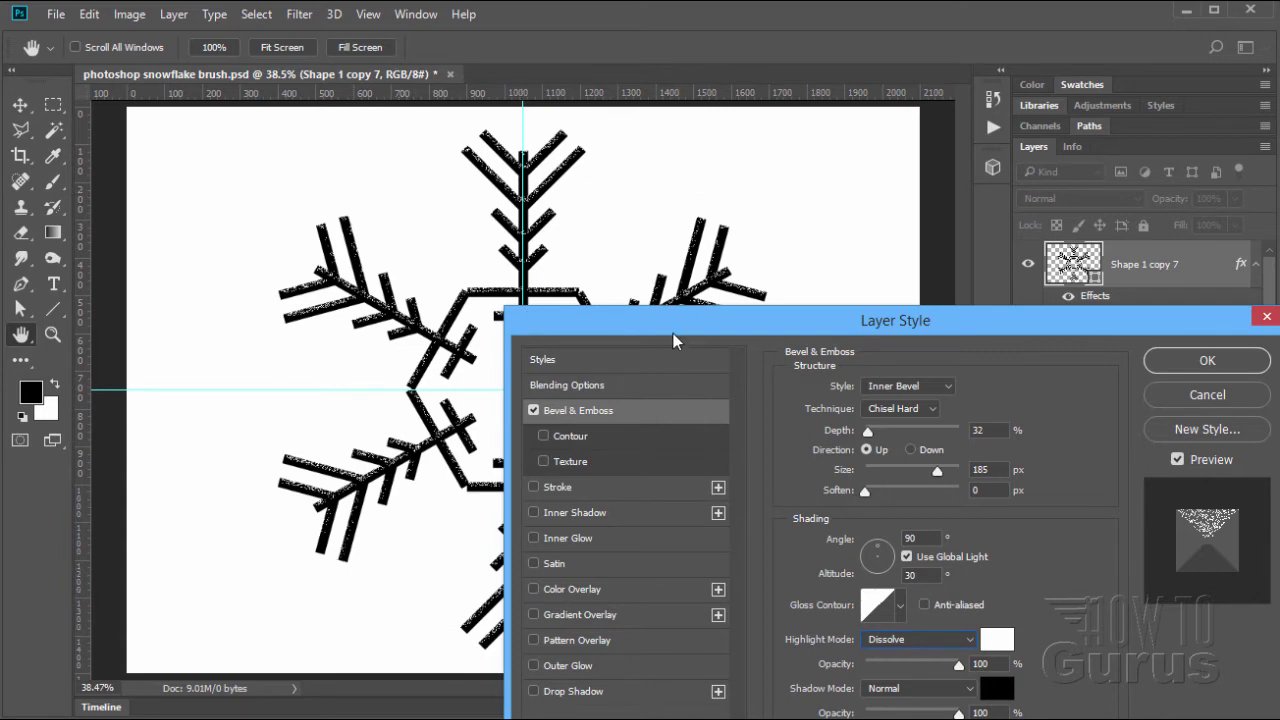
pyautogui.moveTo(673, 340); pyautogui.dragTo(384, 190)
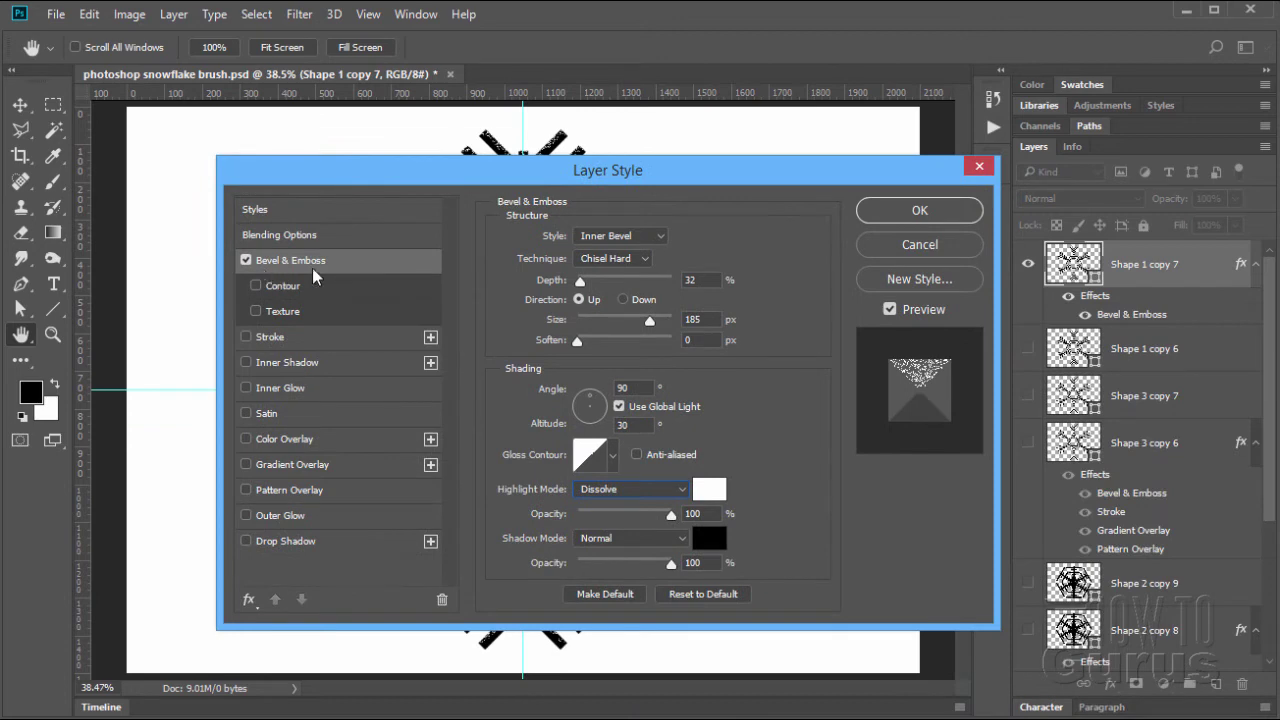
# Enable the Stroke effect on the snowflake layer and open its settings.
pyautogui.click(349, 267)
pyautogui.click(246, 338)
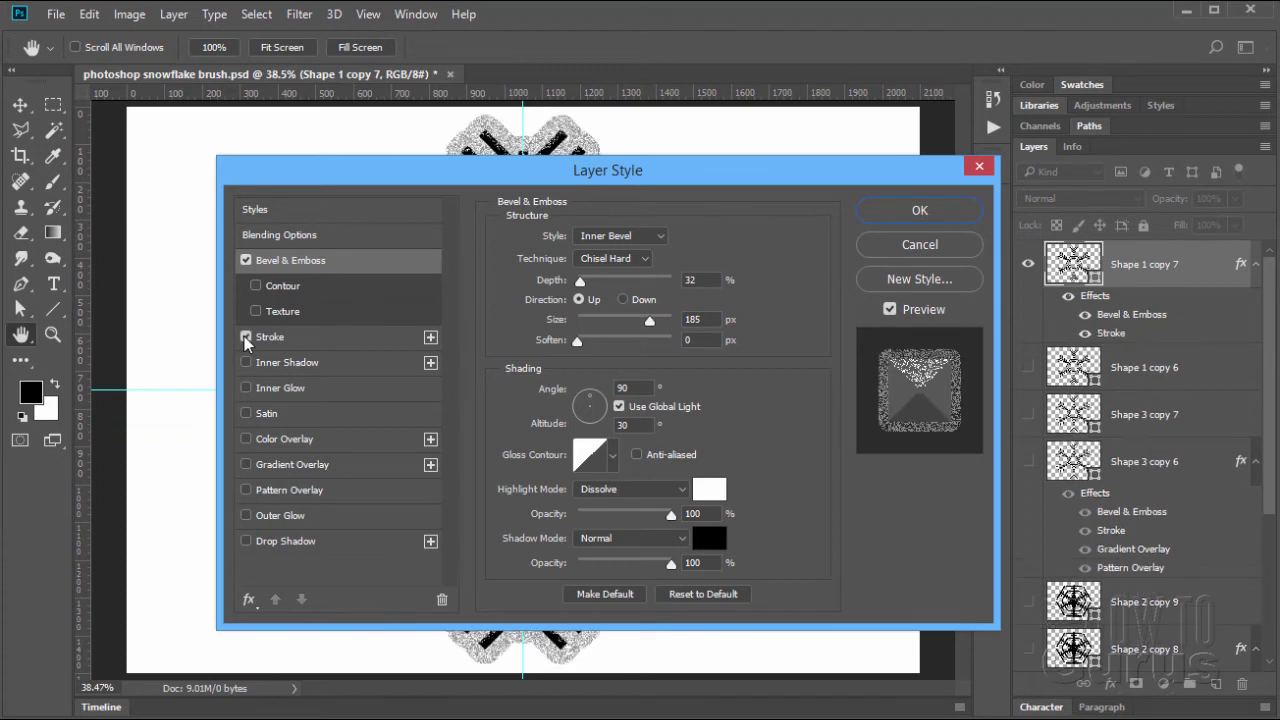
pyautogui.click(322, 344)
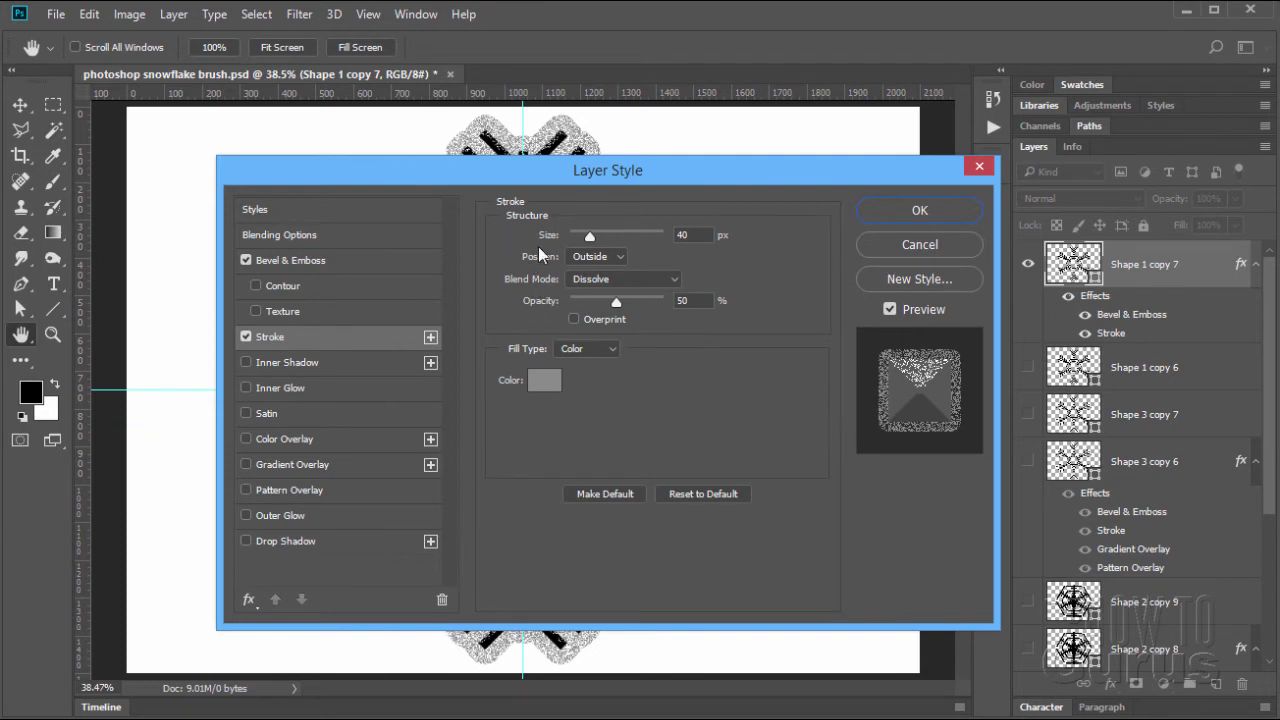
# Try different stroke sizes around the snowflake, including 16, 57, 10 and 46 px, to compare the outline widths.
pyautogui.doubleClick(700, 236)
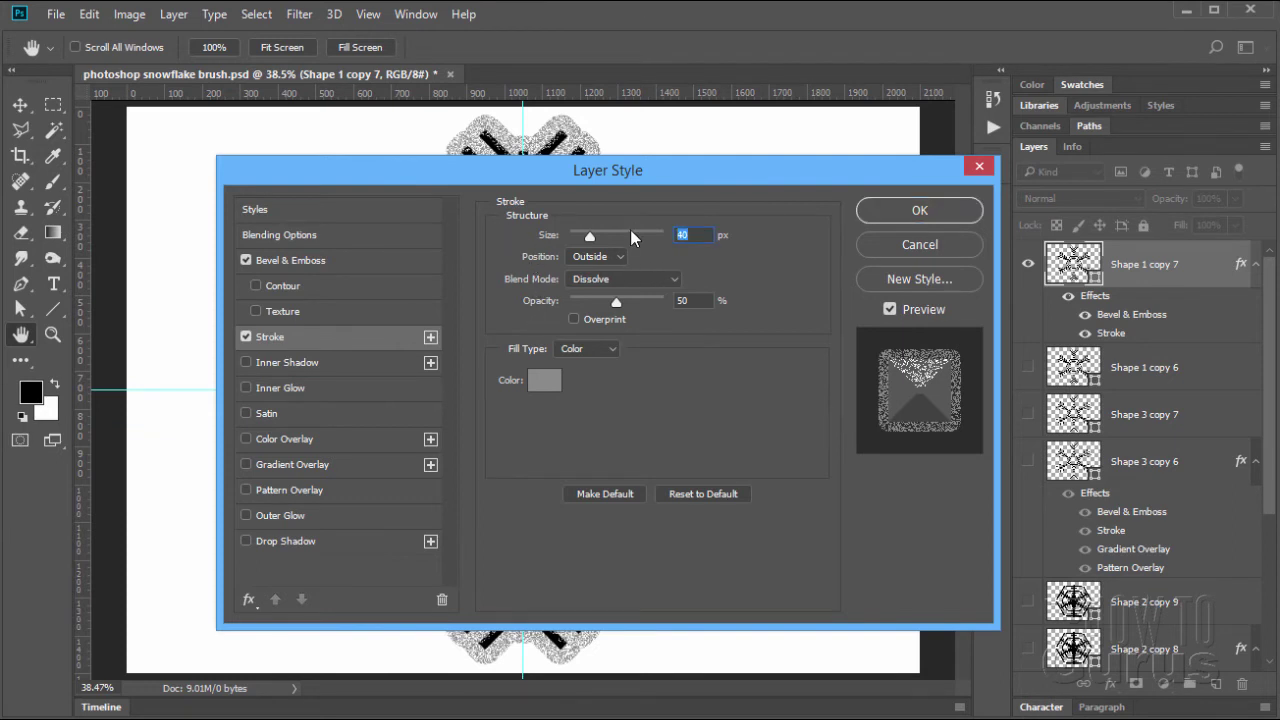
pyautogui.write('16')
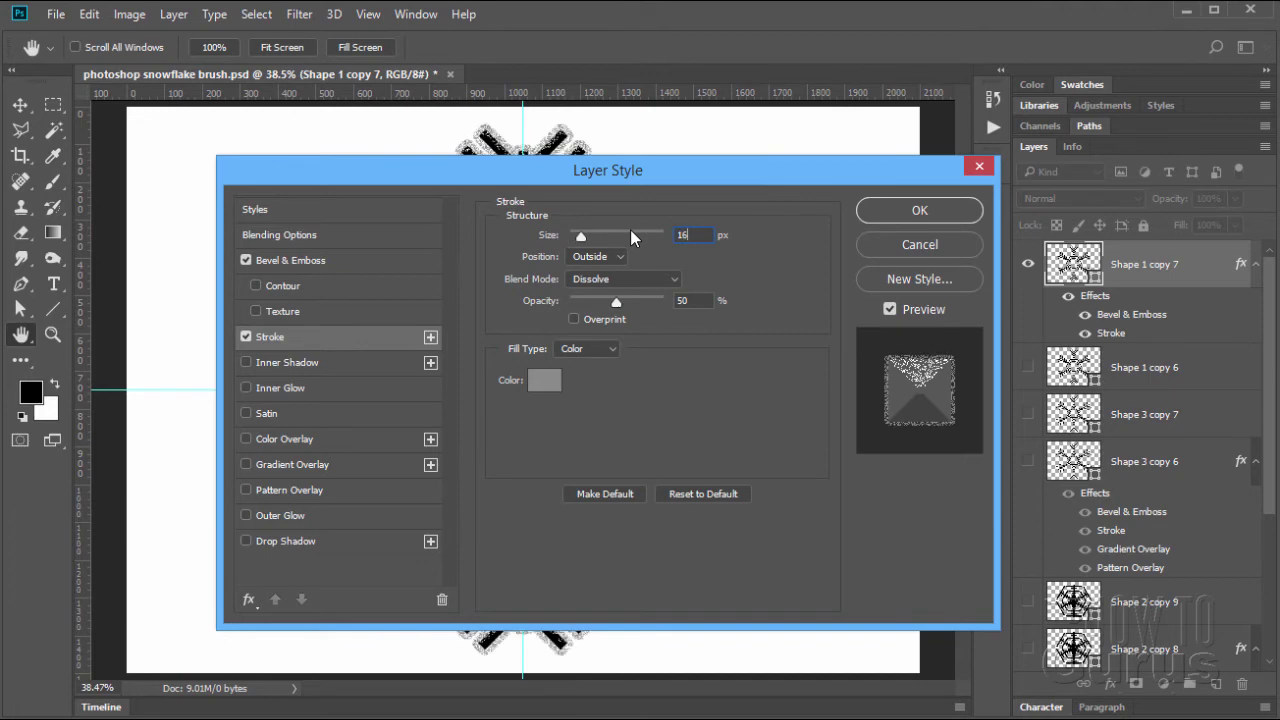
pyautogui.moveTo(646, 174); pyautogui.dragTo(806, 222)
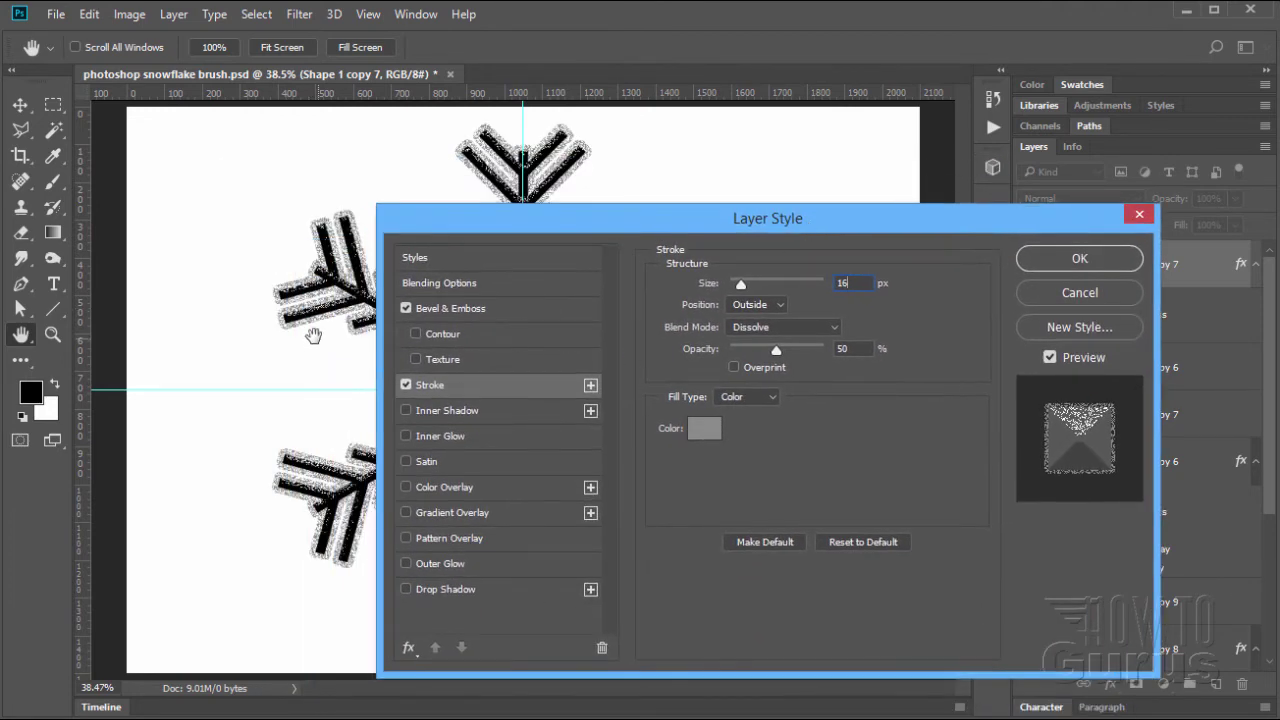
pyautogui.moveTo(467, 228); pyautogui.dragTo(526, 218)
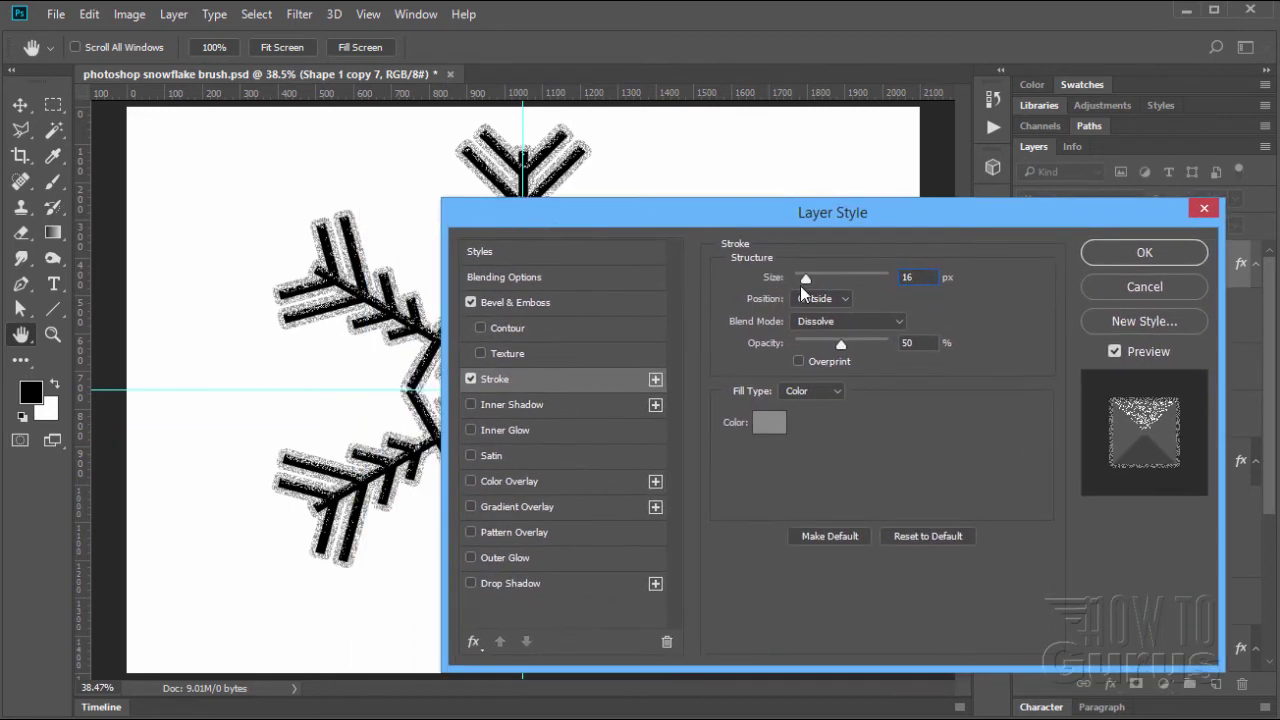
pyautogui.moveTo(807, 283); pyautogui.dragTo(814, 277)
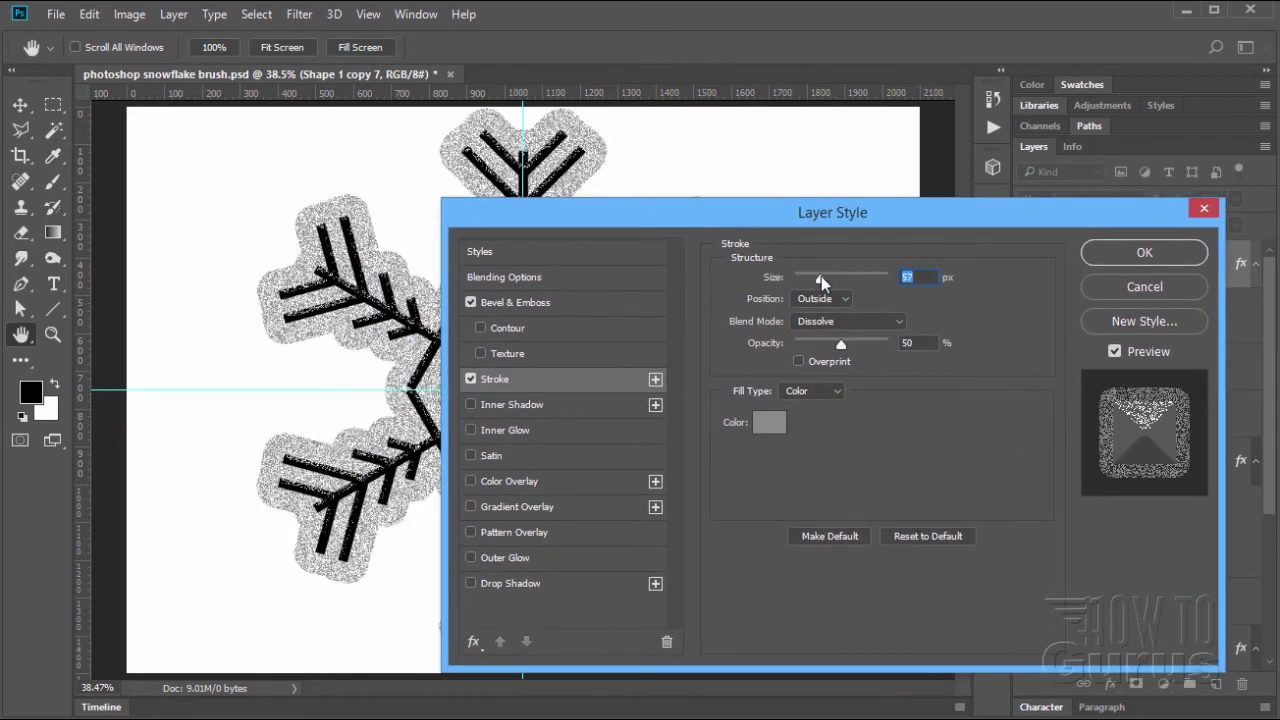
pyautogui.moveTo(580, 222); pyautogui.dragTo(707, 217)
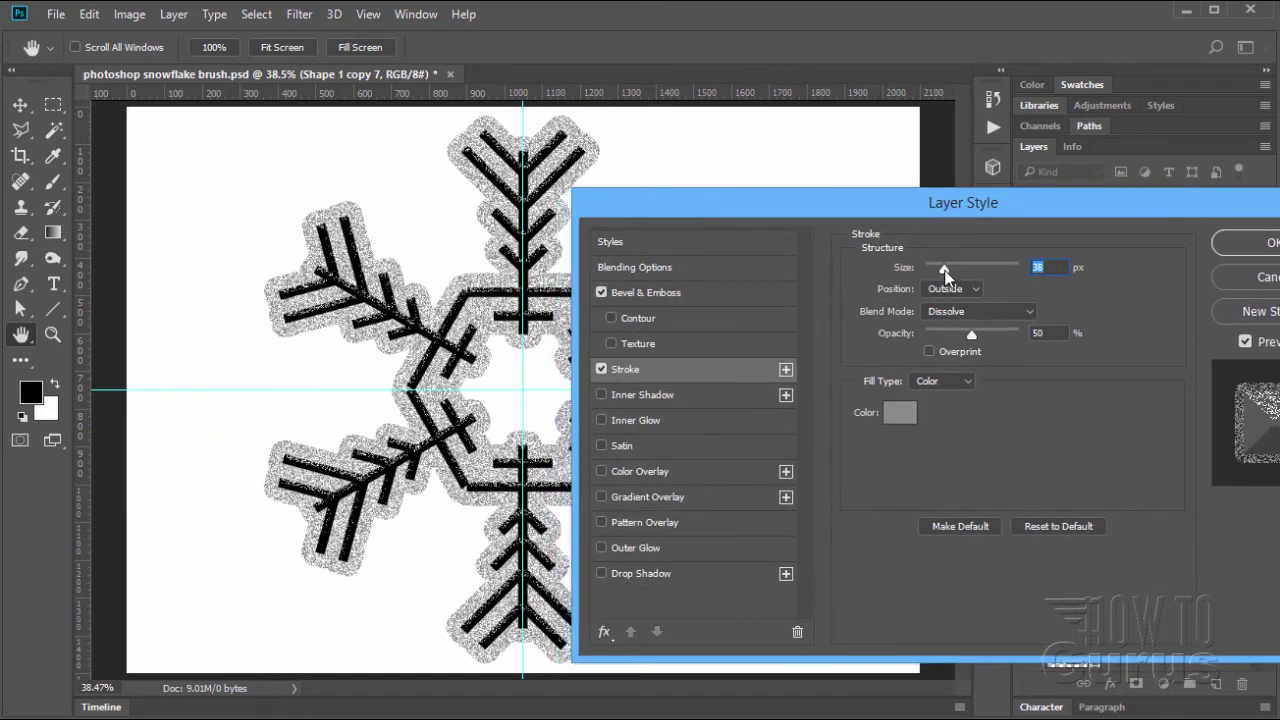
pyautogui.moveTo(945, 275); pyautogui.dragTo(935, 275)
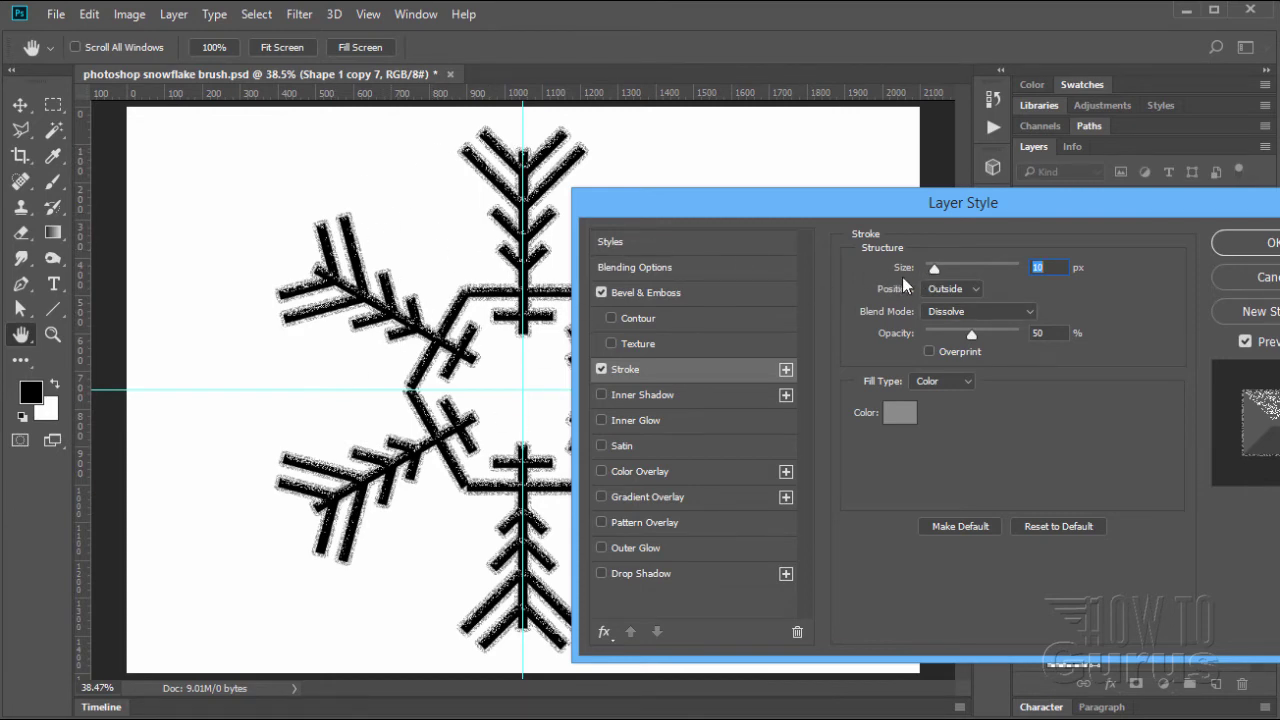
pyautogui.moveTo(936, 270); pyautogui.dragTo(949, 270)
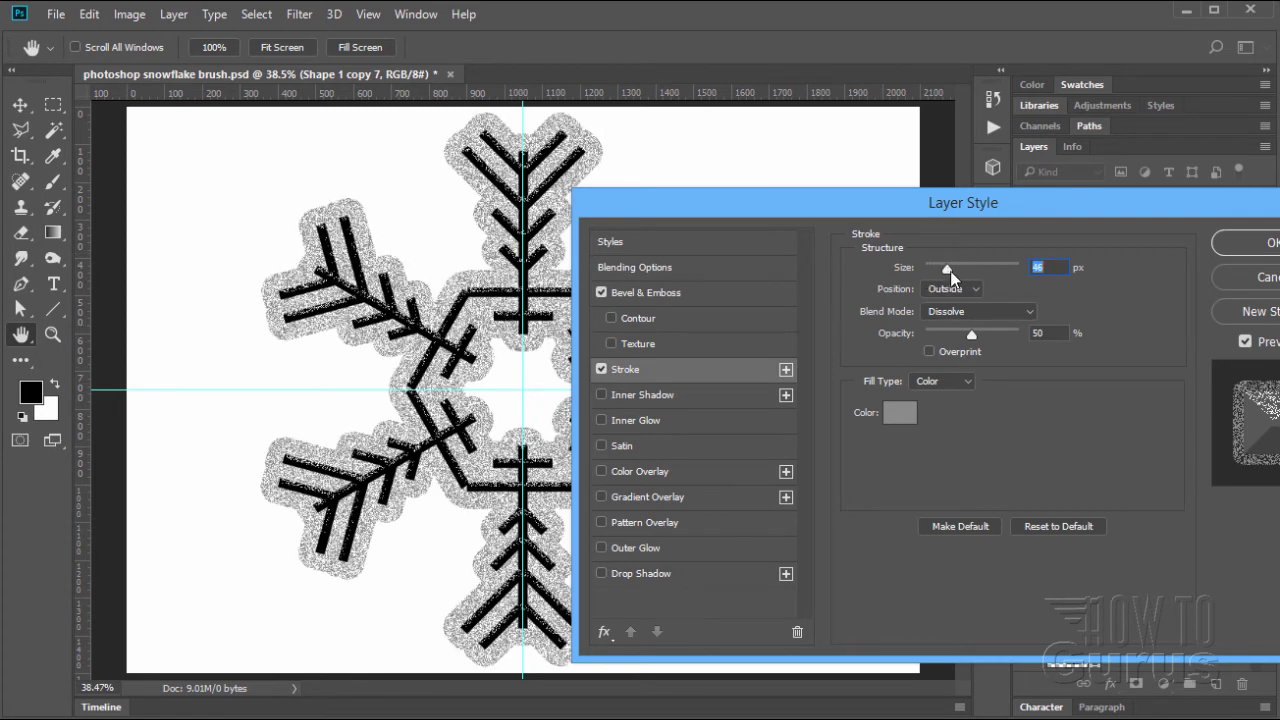
pyautogui.moveTo(951, 271)
pyautogui.mouseDown()
pyautogui.moveTo(969, 269)
pyautogui.moveTo(945, 271)
pyautogui.mouseUp()
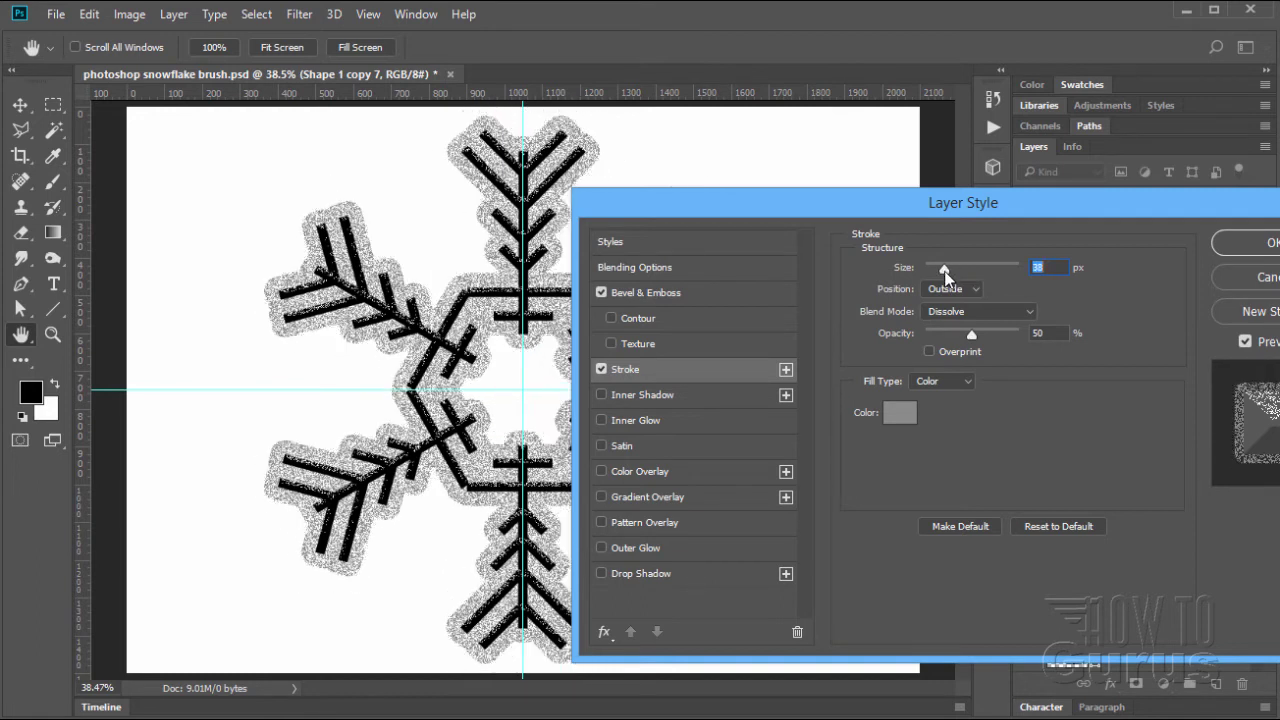
# Set the snowflake's stroke size to 40 px.
pyautogui.doubleClick(1052, 266)
pyautogui.write('40')
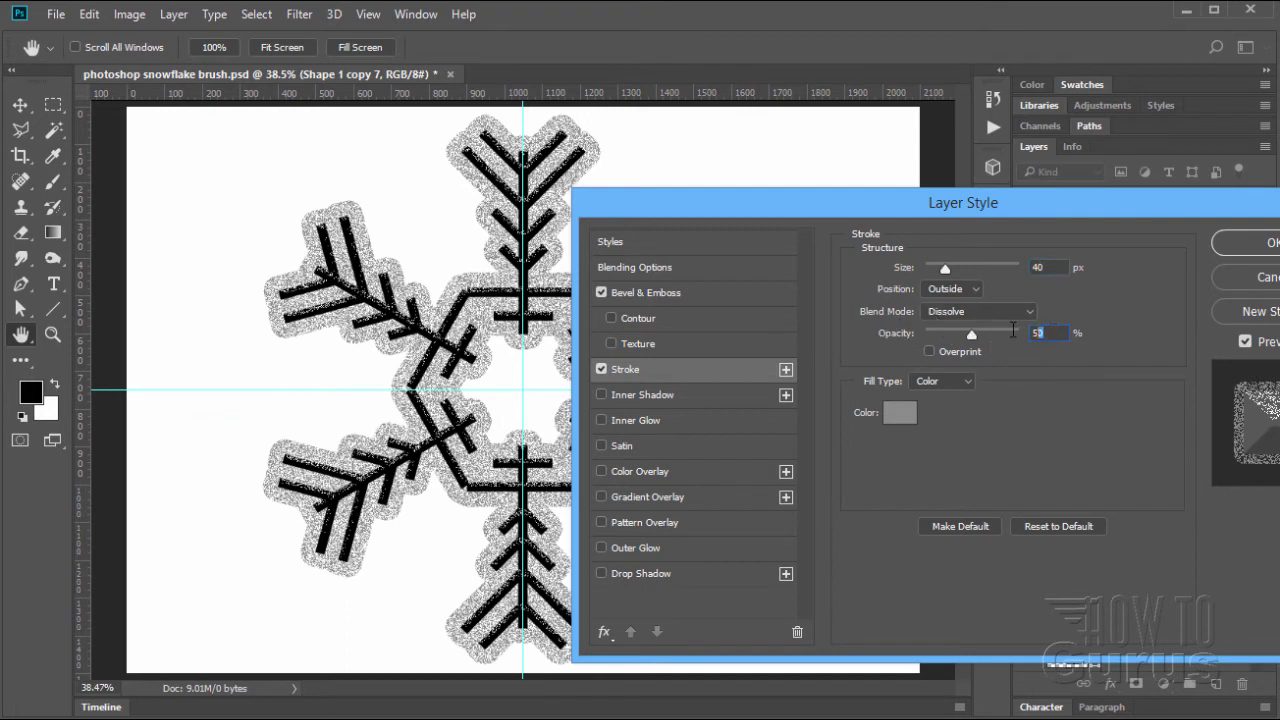
pyautogui.doubleClick(1066, 334)
pyautogui.moveTo(949, 272)
pyautogui.mouseDown()
pyautogui.moveTo(965, 267)
pyautogui.moveTo(936, 277)
pyautogui.moveTo(956, 272)
pyautogui.mouseUp()
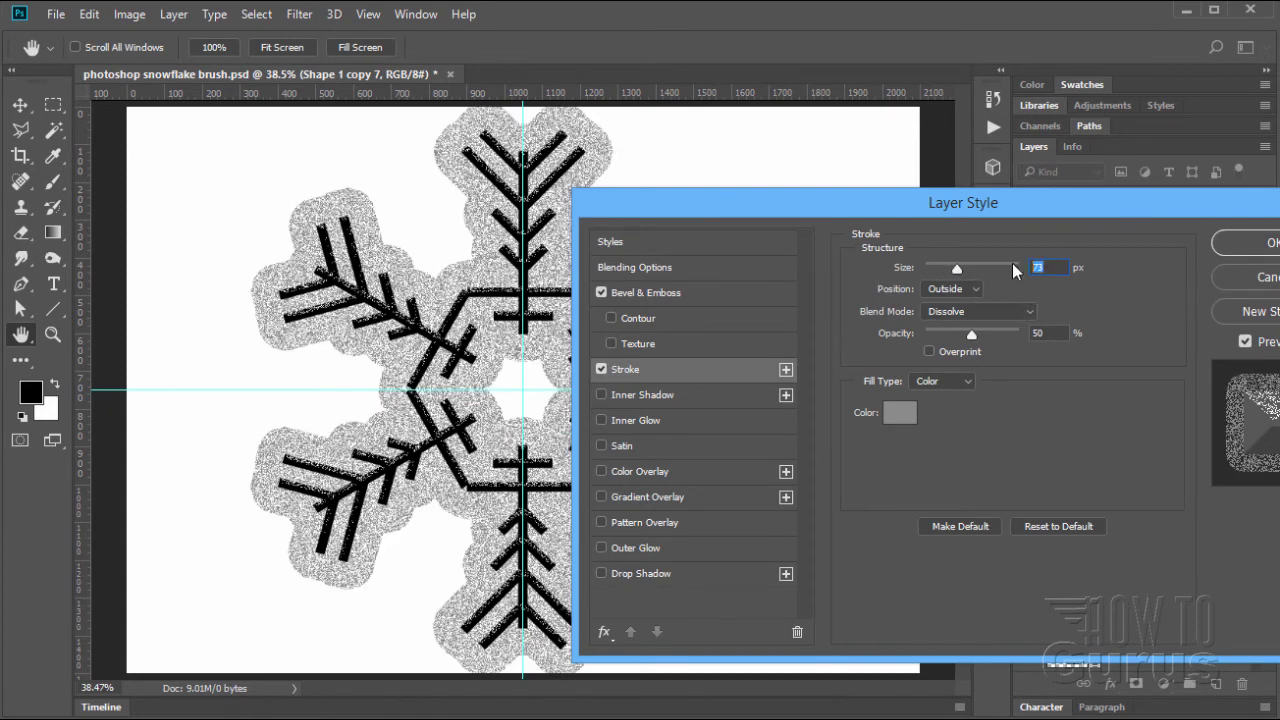
pyautogui.write('40')
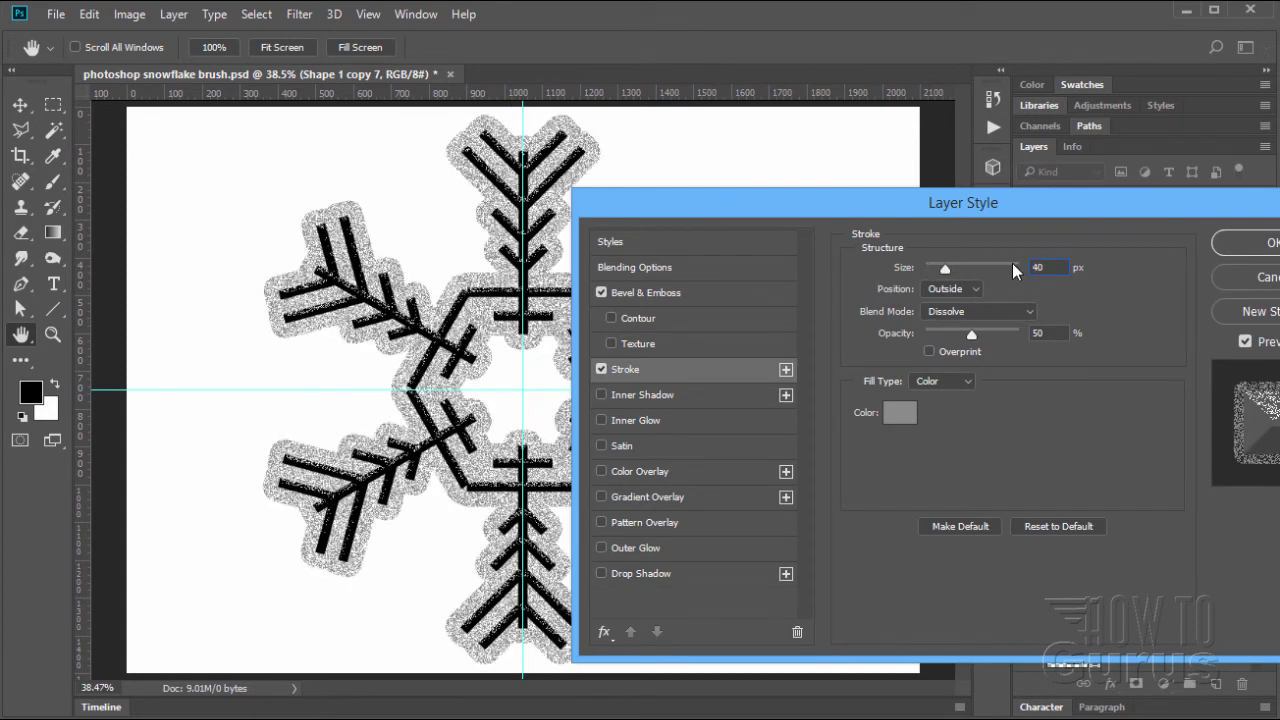
# Enable a reversed black-and-white Gradient Overlay on the snowflake: Normal mode, 82% opacity, Reflected style, aligned with layer, 120° angle, 78% scale.
pyautogui.moveTo(972, 203); pyautogui.dragTo(814, 181)
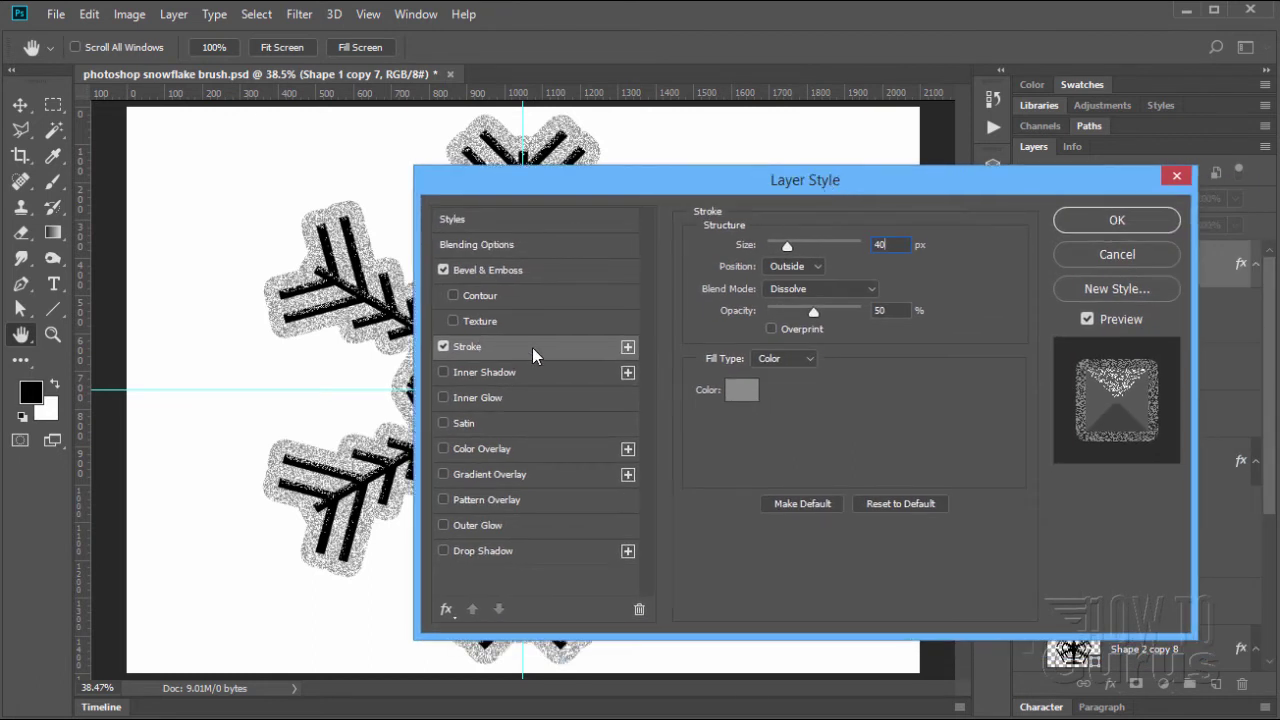
pyautogui.moveTo(494, 192); pyautogui.dragTo(628, 170)
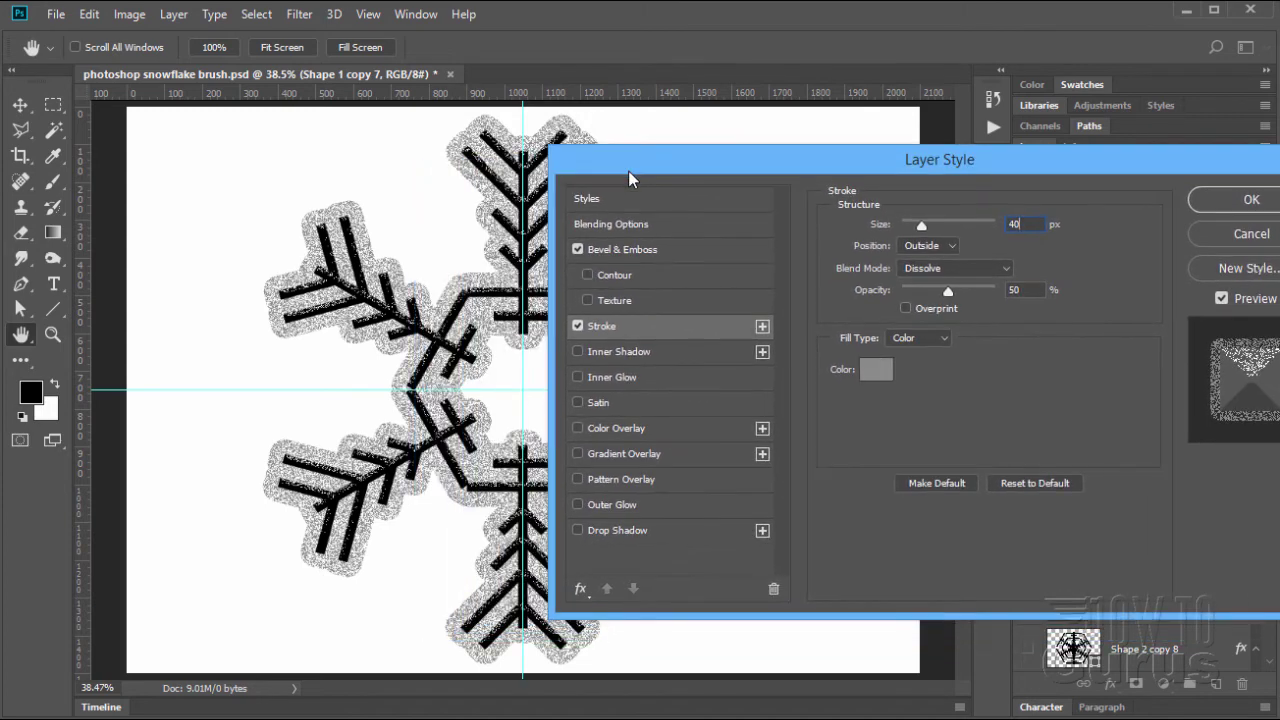
pyautogui.click(579, 452)
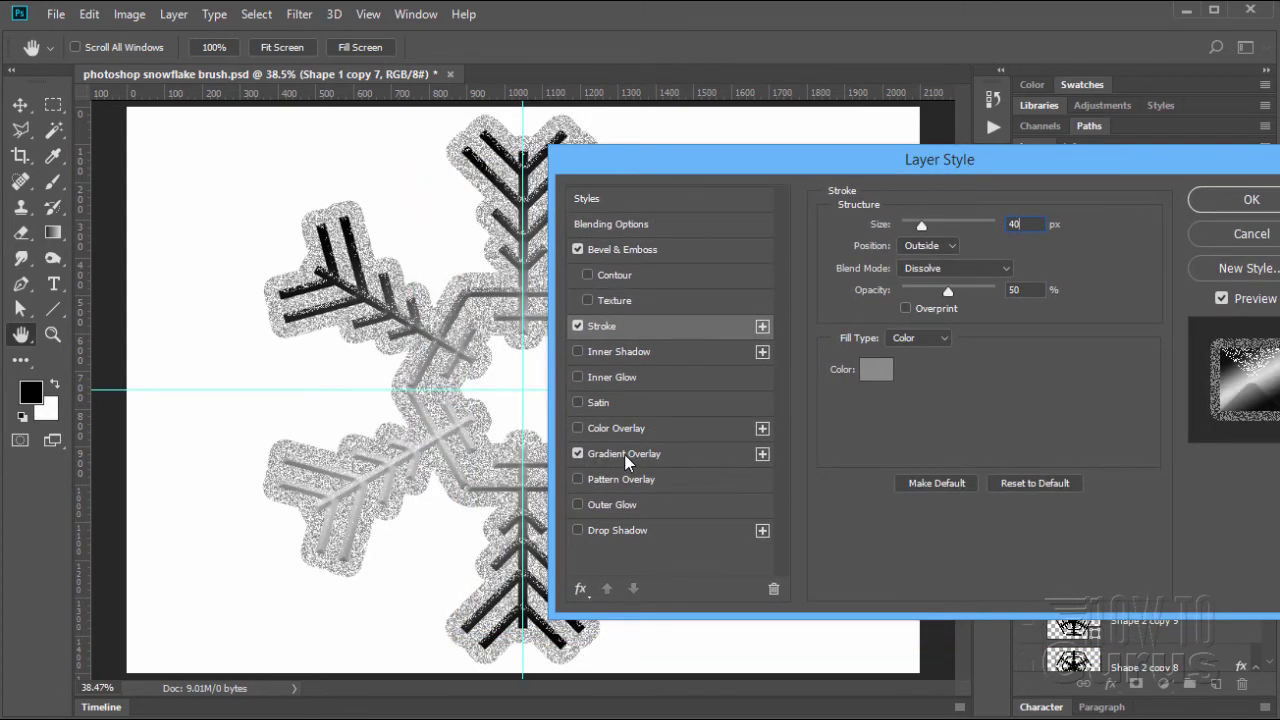
pyautogui.click(624, 454)
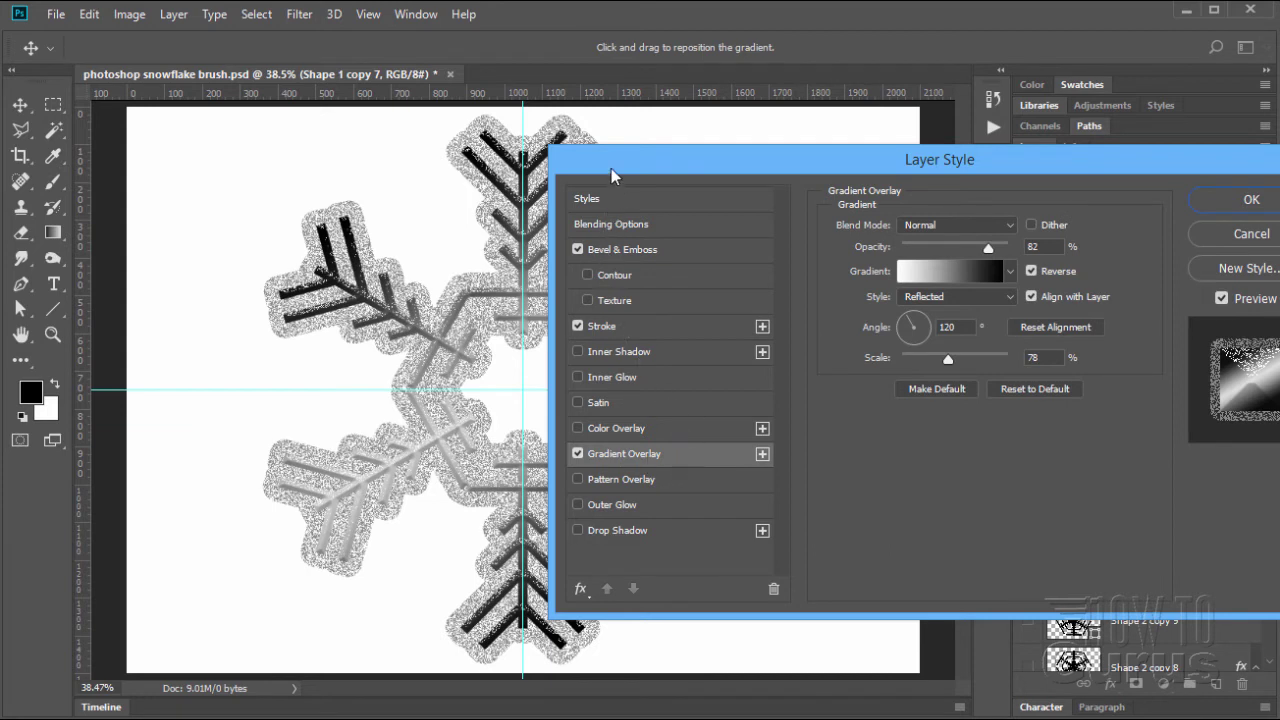
pyautogui.moveTo(611, 168); pyautogui.dragTo(858, 180)
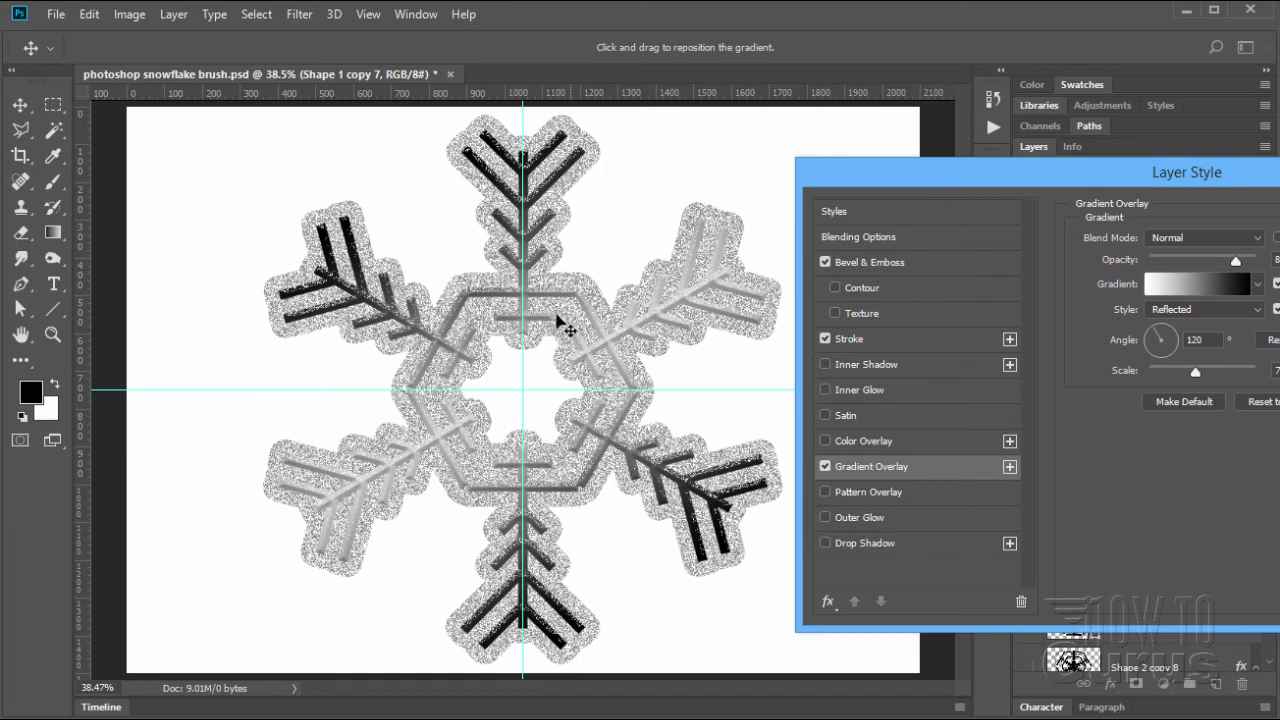
pyautogui.moveTo(876, 181); pyautogui.dragTo(465, 181)
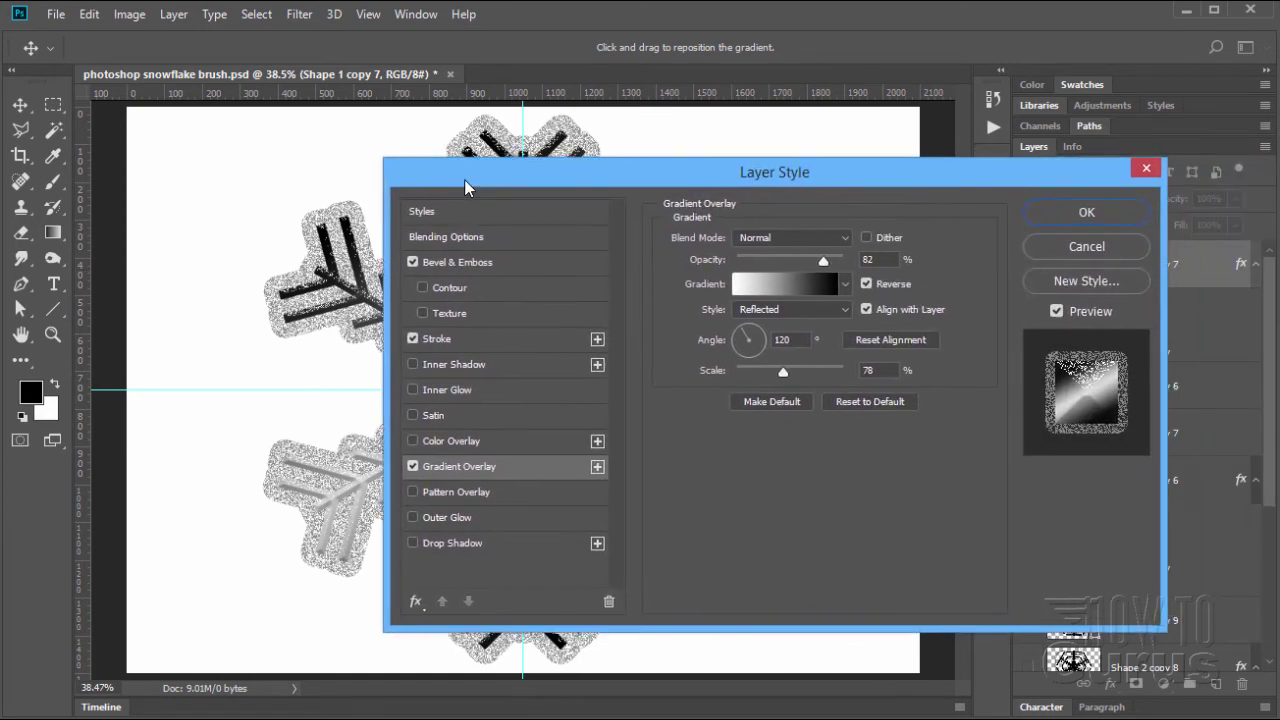
pyautogui.click(846, 285)
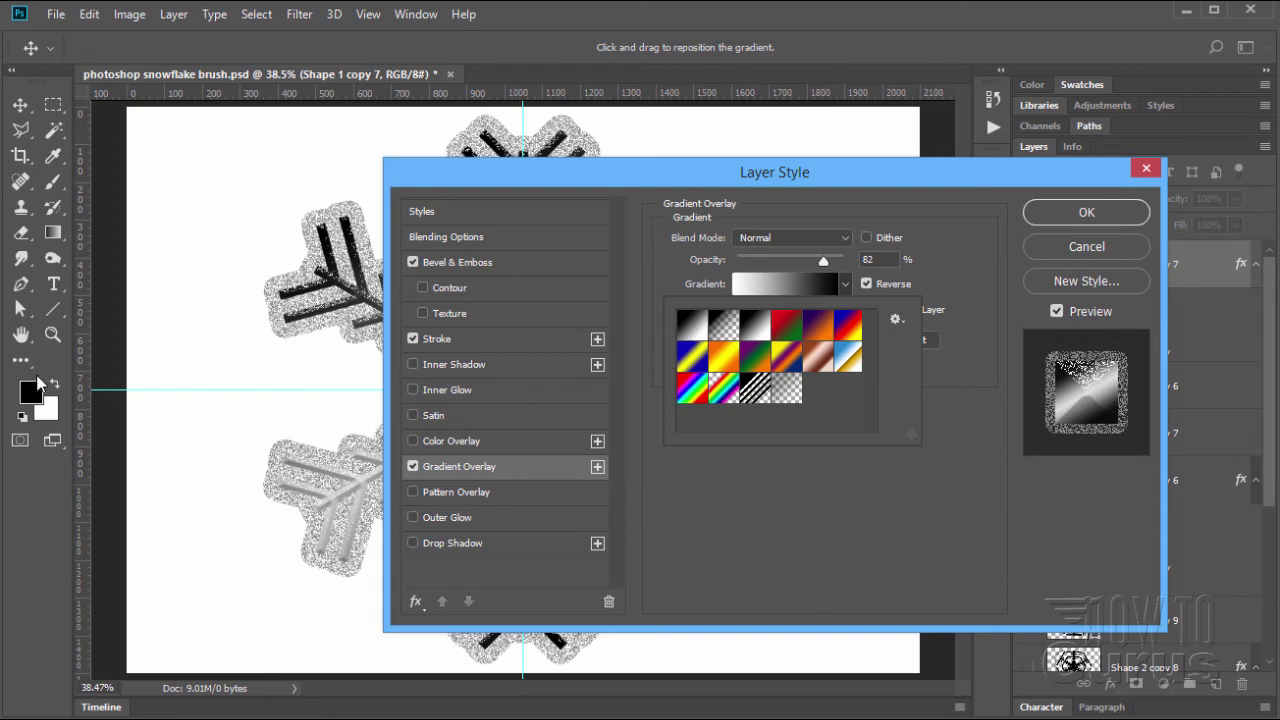
pyautogui.click(944, 266)
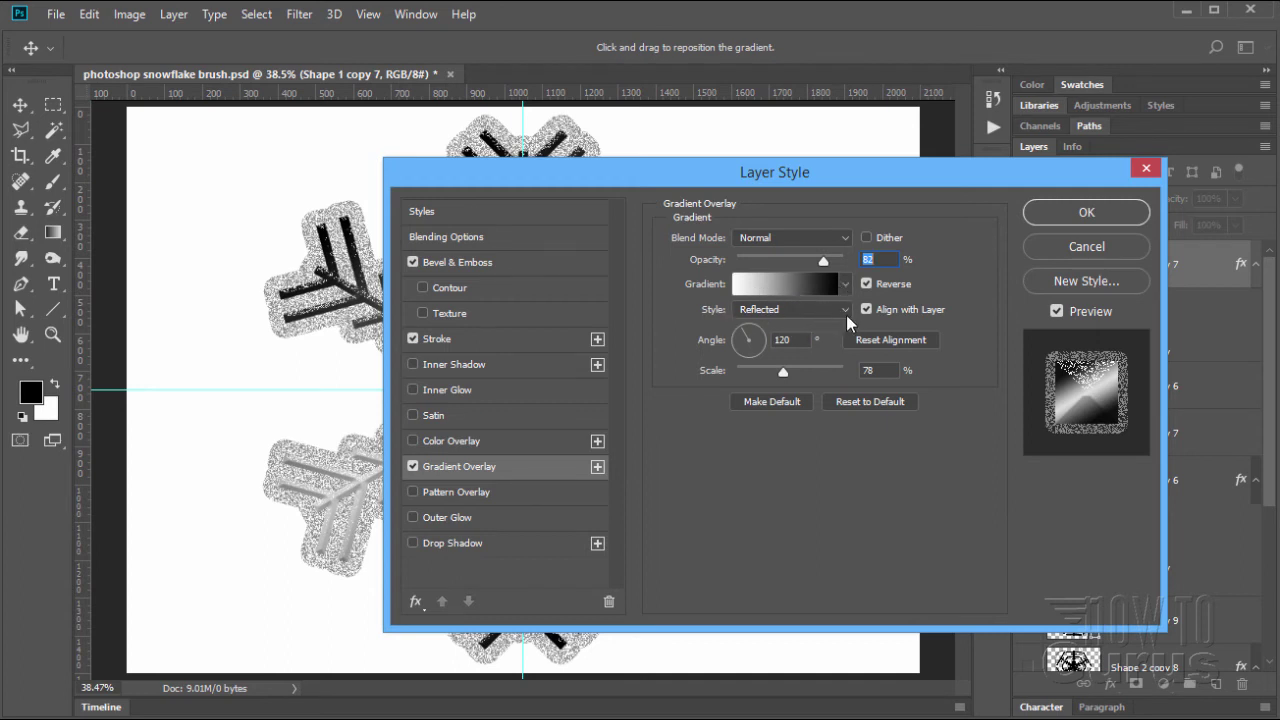
pyautogui.moveTo(698, 182); pyautogui.dragTo(942, 170)
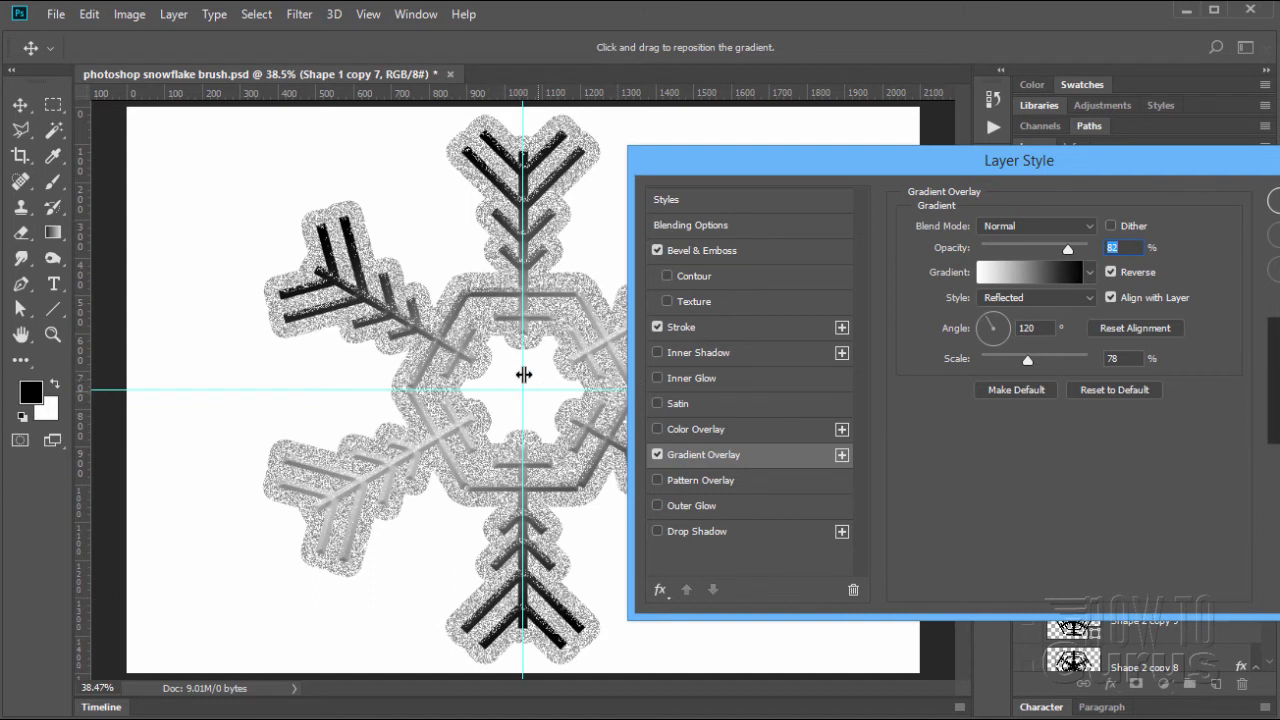
pyautogui.moveTo(724, 195); pyautogui.dragTo(517, 221)
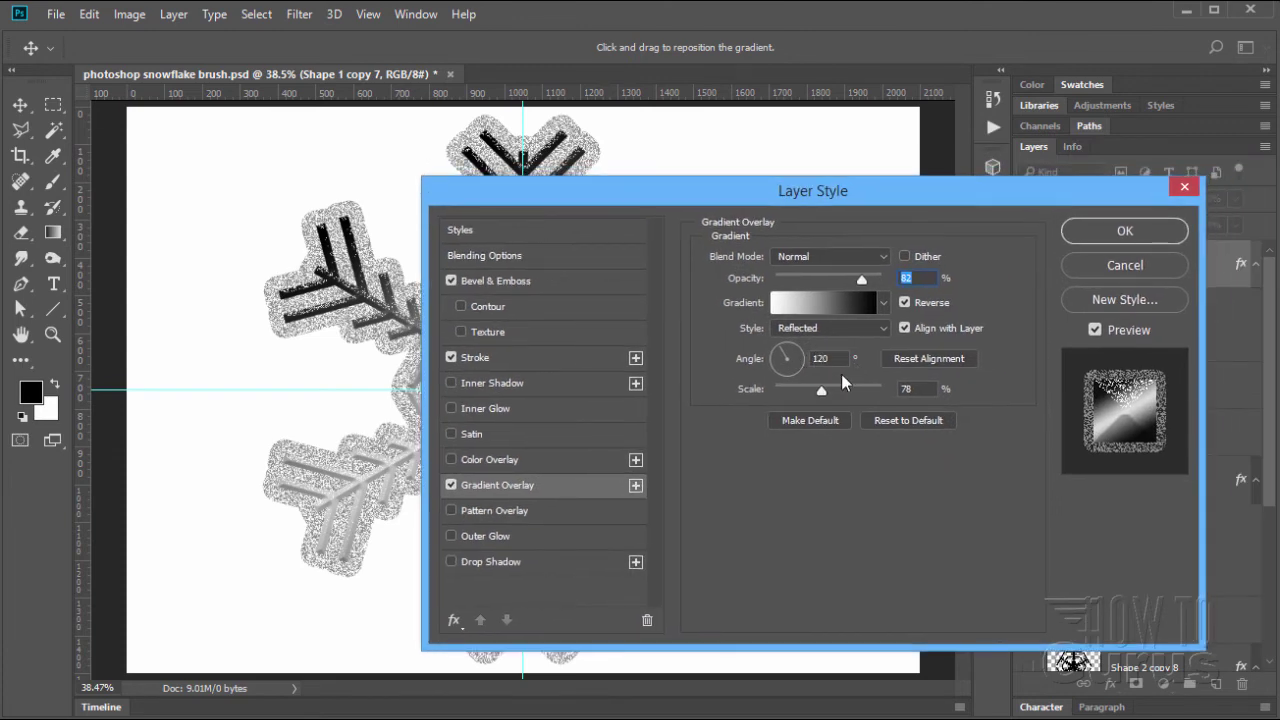
# Enable a Pattern Overlay on the snowflake with the blue bubbles pattern, Normal mode, 100% opacity and 100% scale, linked with the layer.
pyautogui.moveTo(677, 188); pyautogui.dragTo(954, 151)
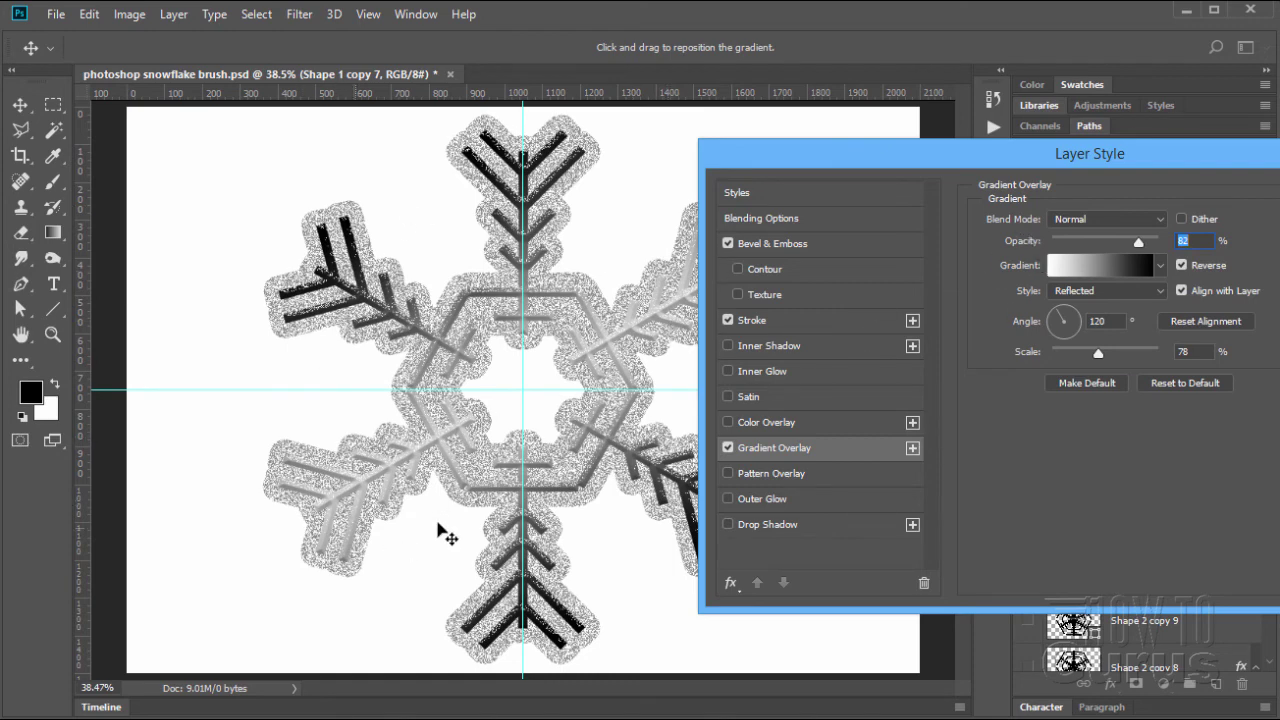
pyautogui.moveTo(810, 153); pyautogui.dragTo(357, 191)
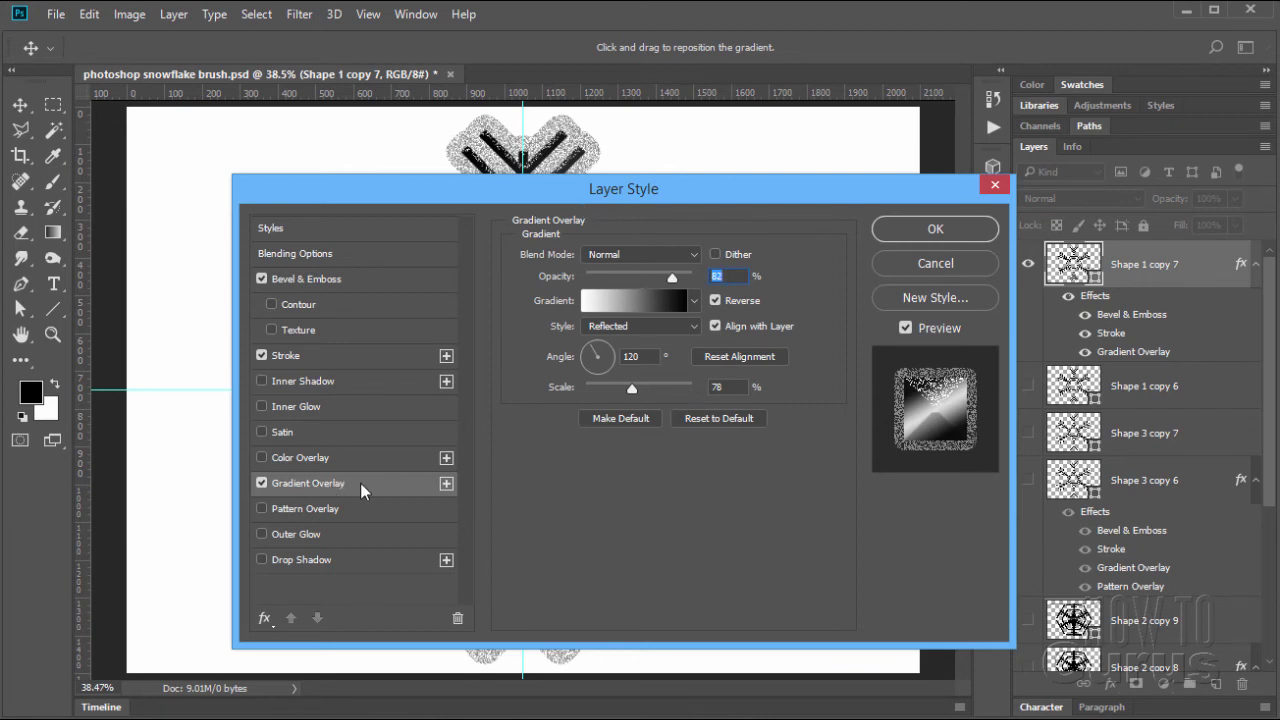
pyautogui.moveTo(396, 194); pyautogui.dragTo(810, 238)
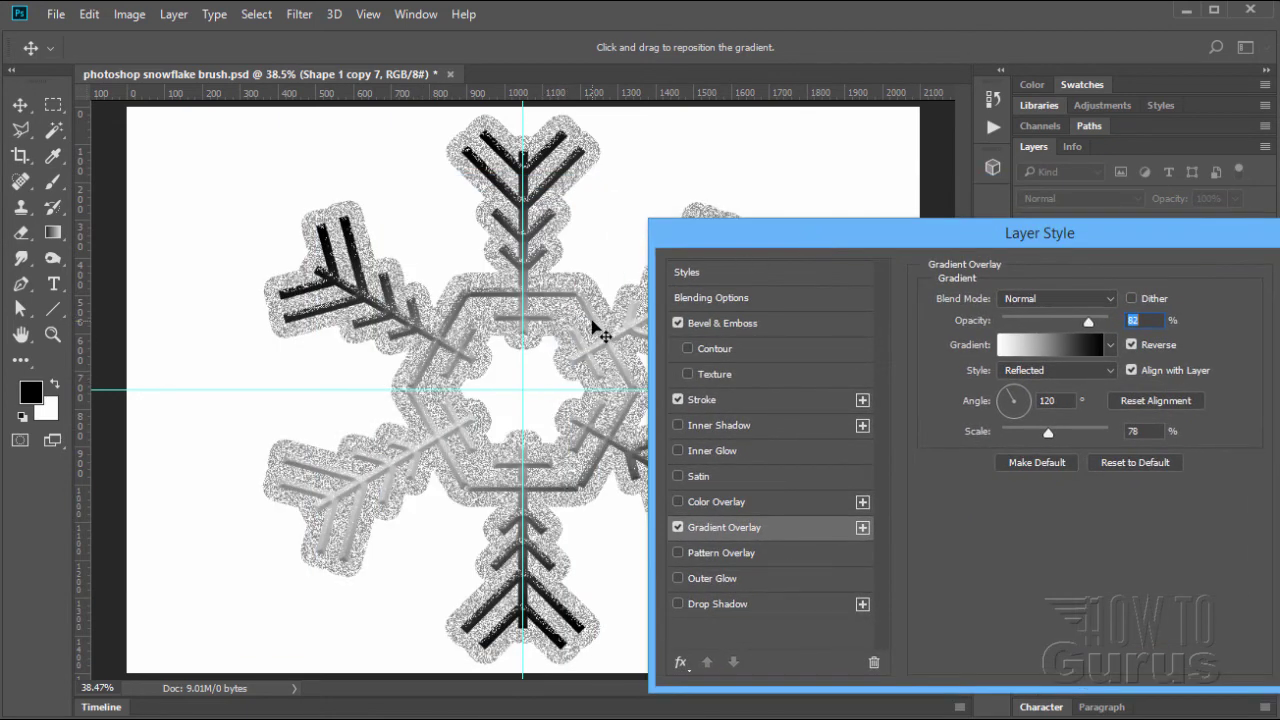
pyautogui.moveTo(693, 232); pyautogui.dragTo(488, 163)
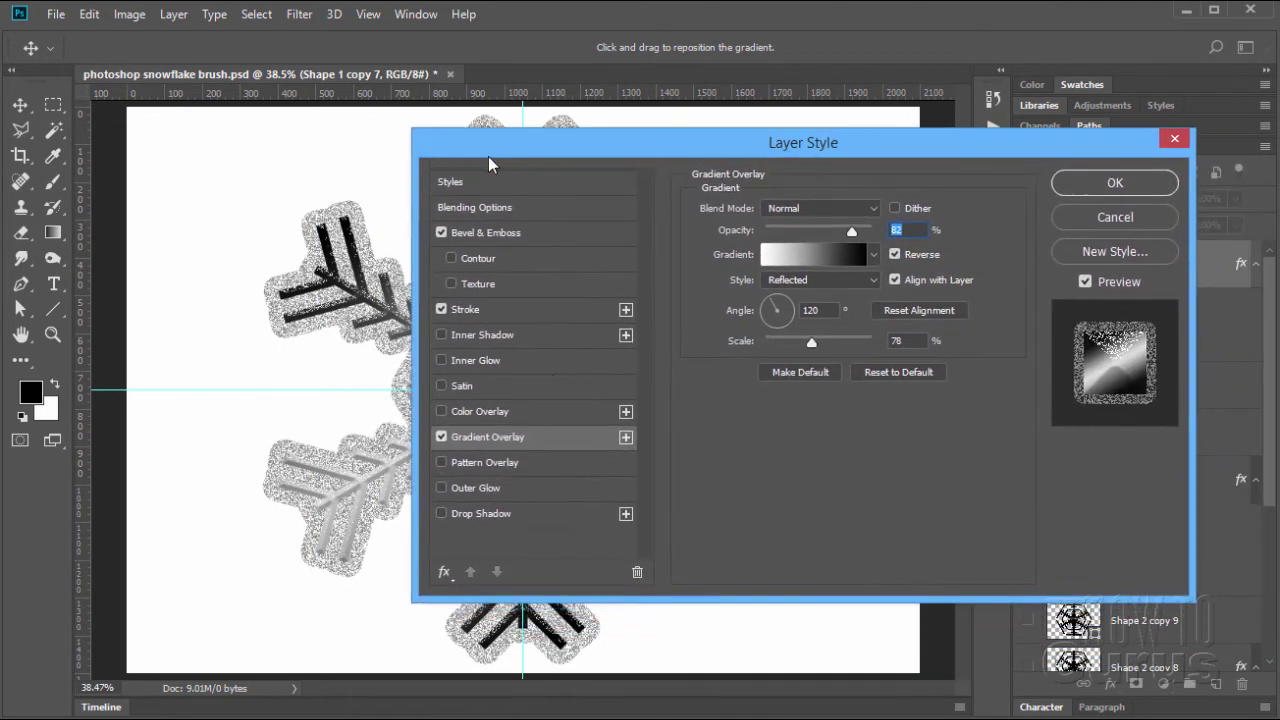
pyautogui.click(510, 463)
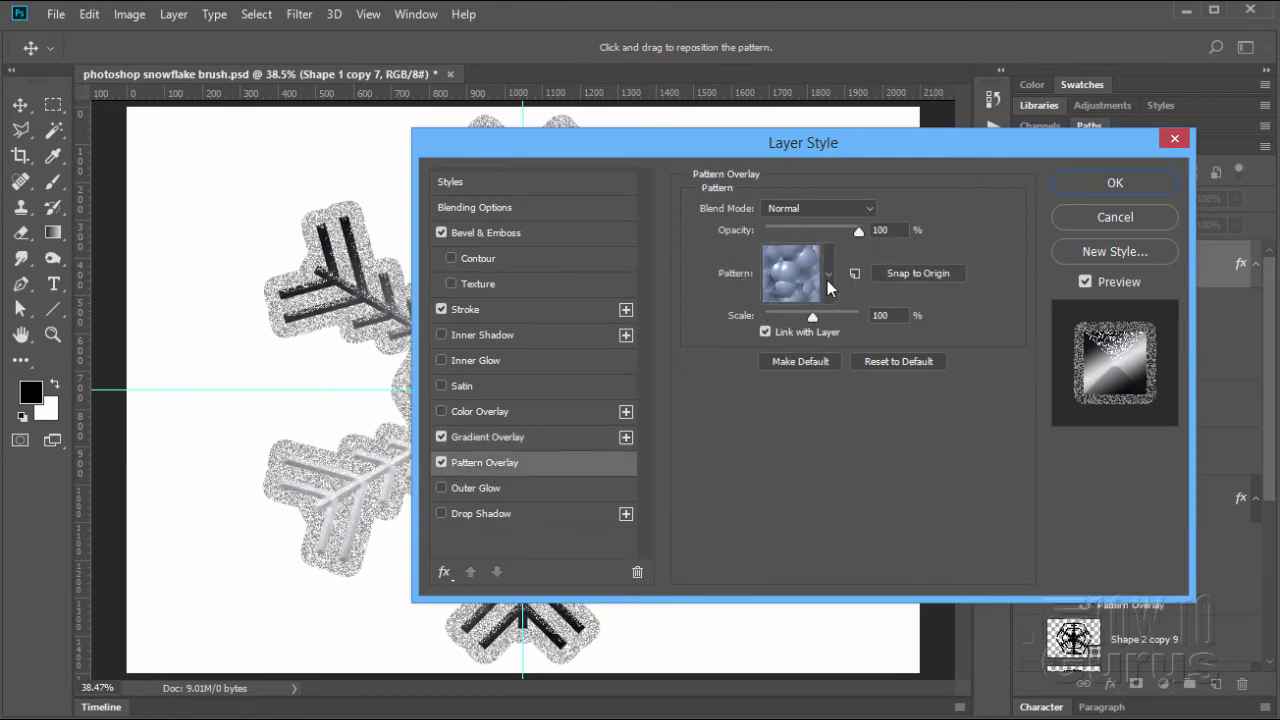
pyautogui.click(828, 274)
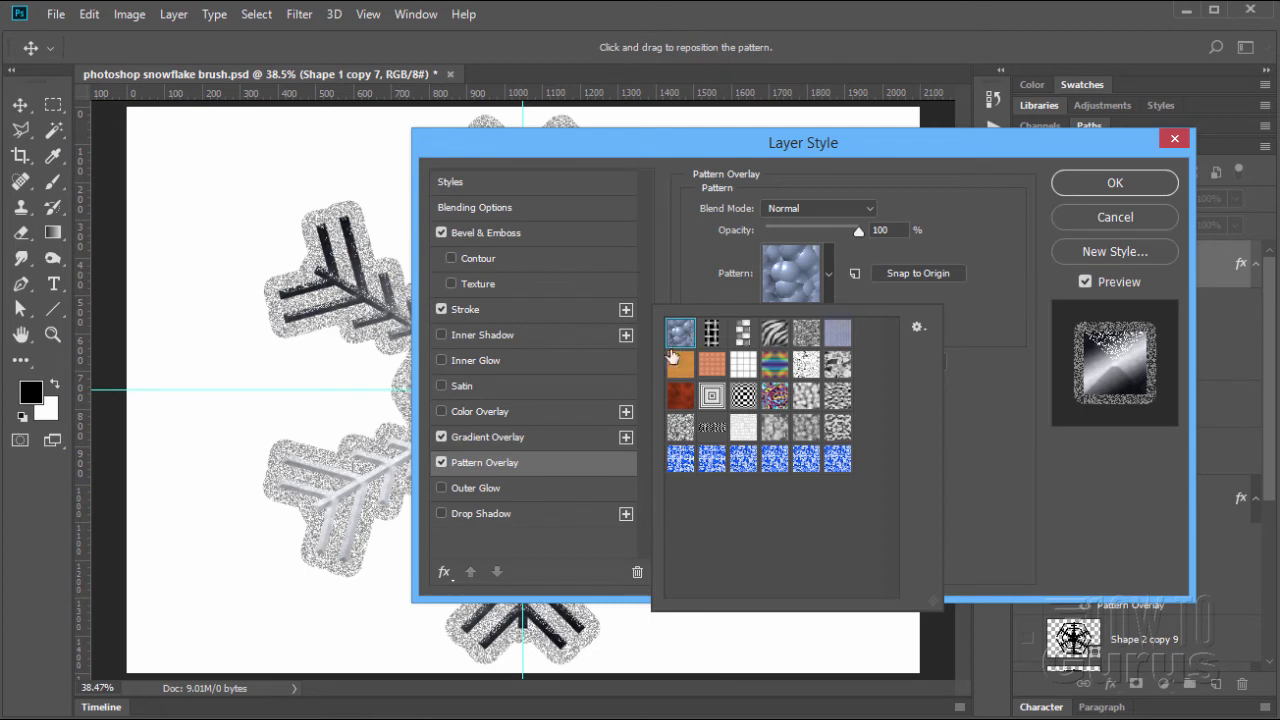
pyautogui.click(827, 278)
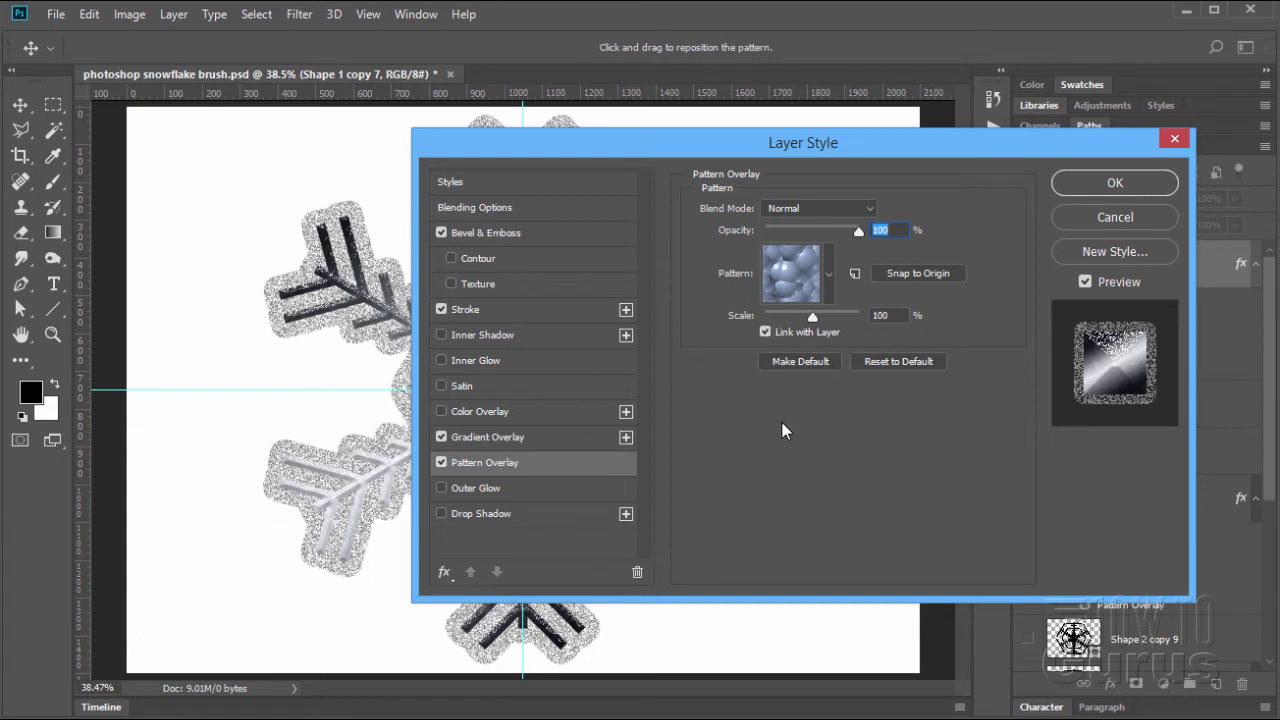
# Compare the snowflake with and without its Pattern Overlay, leaving the effect enabled.
pyautogui.moveTo(705, 159); pyautogui.dragTo(762, 174)
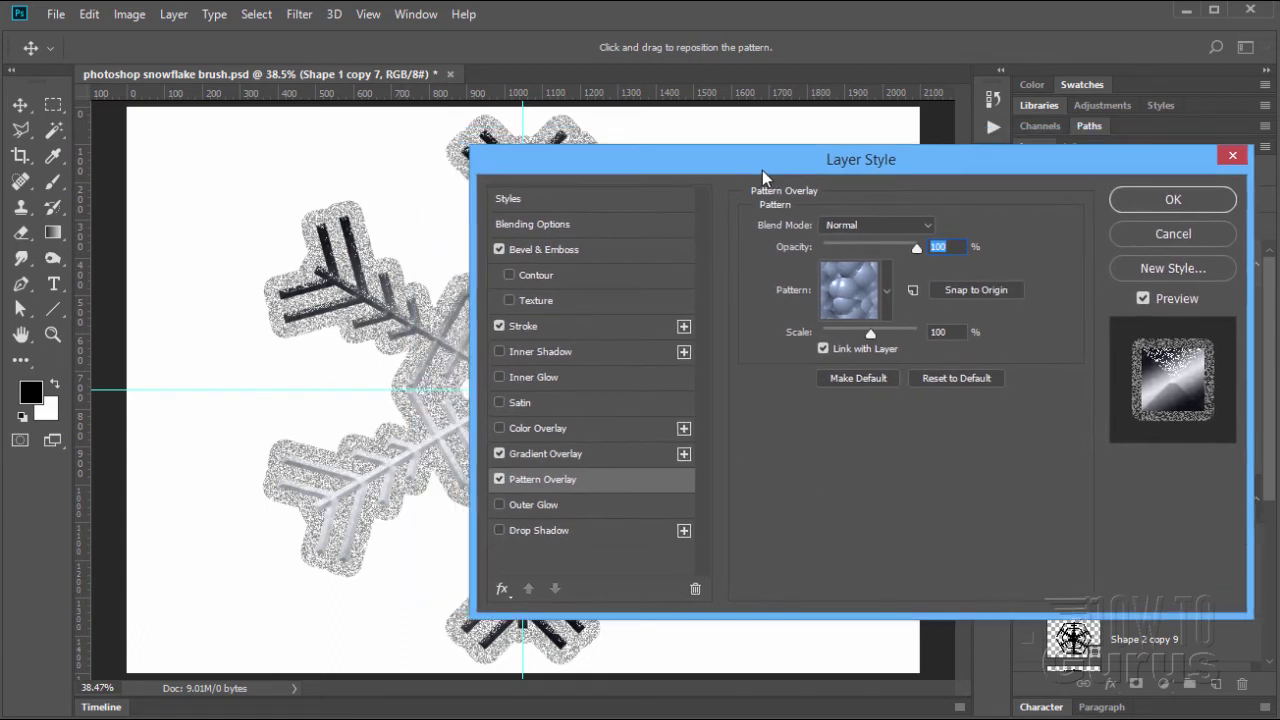
pyautogui.click(498, 481)
pyautogui.click(498, 481)
pyautogui.moveTo(572, 163); pyautogui.dragTo(835, 185)
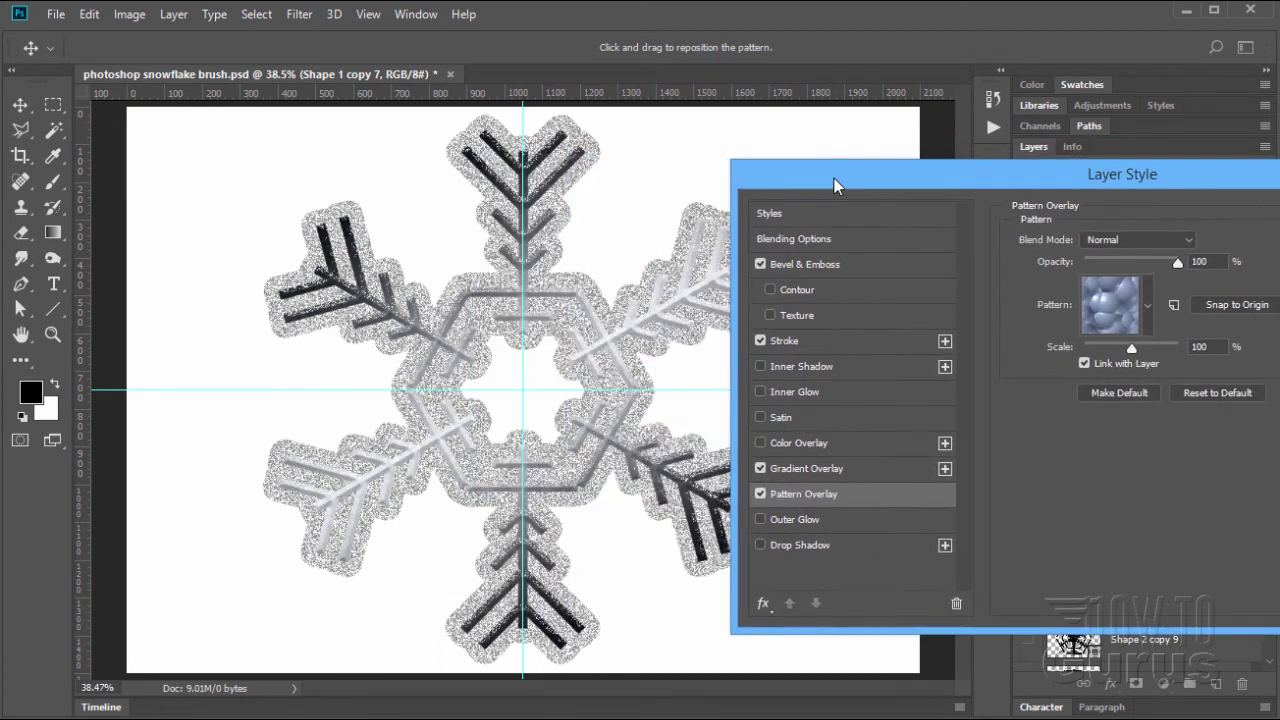
pyautogui.click(760, 494)
pyautogui.click(760, 494)
pyautogui.click(760, 494)
pyautogui.click(760, 494)
pyautogui.click(760, 494)
pyautogui.click(760, 494)
pyautogui.moveTo(867, 177); pyautogui.dragTo(359, 183)
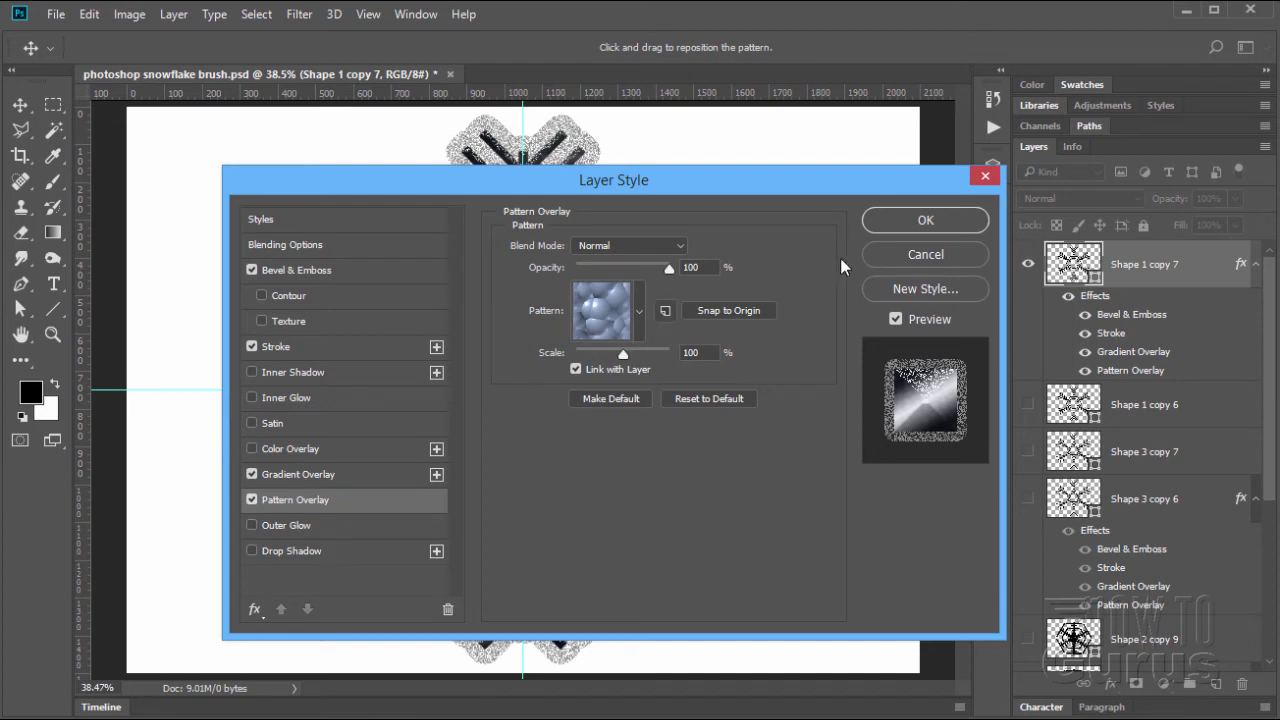
# Apply the layer effects to the snowflake and save the document.
pyautogui.click(925, 220)
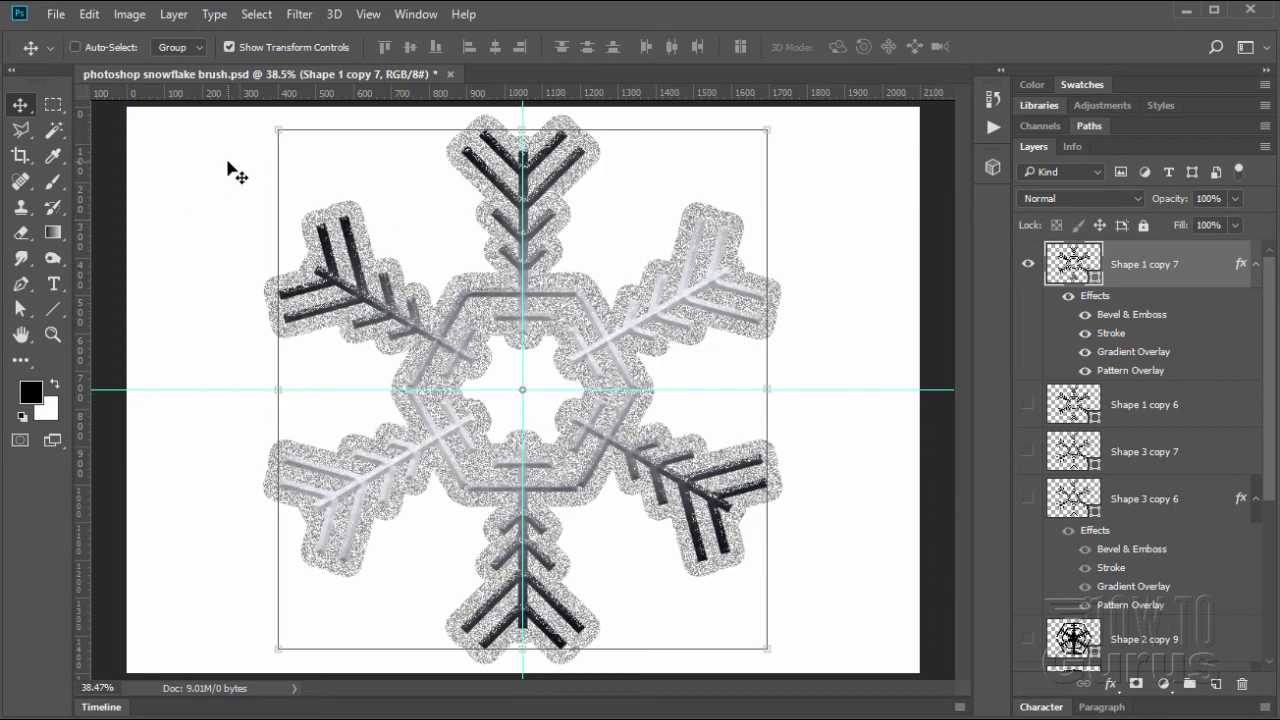
pyautogui.click(56, 14)
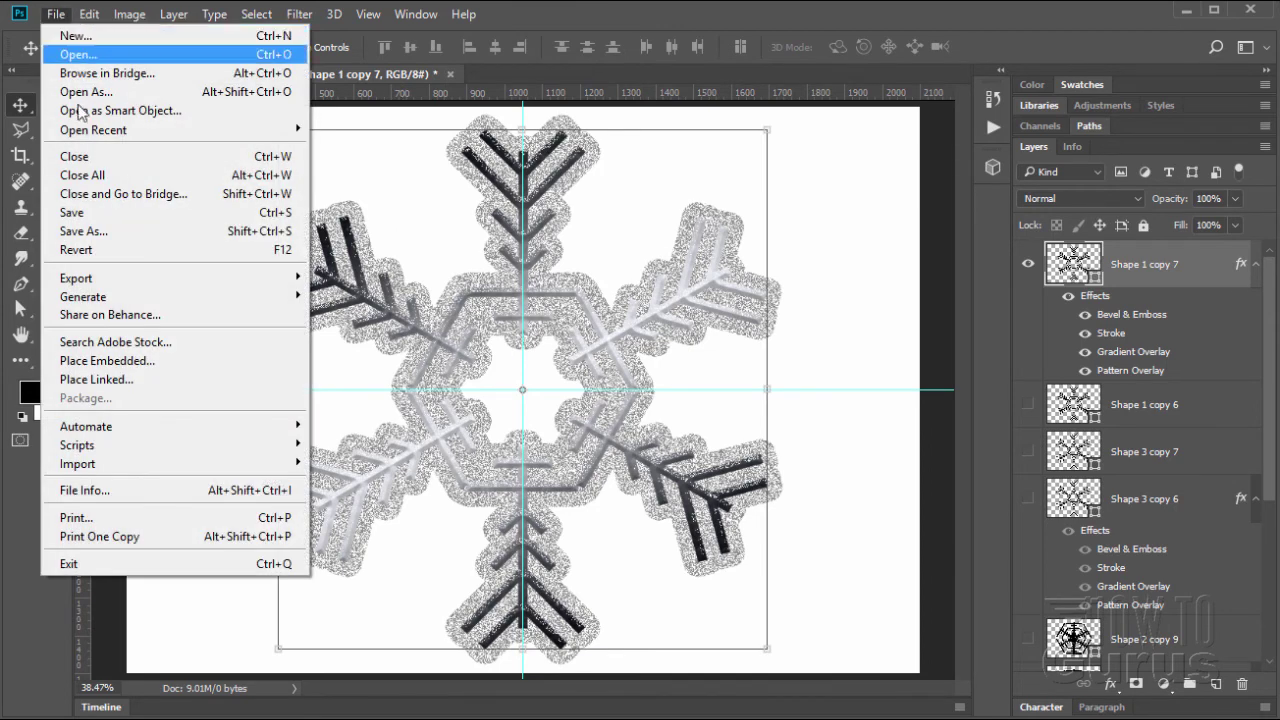
pyautogui.click(95, 212)
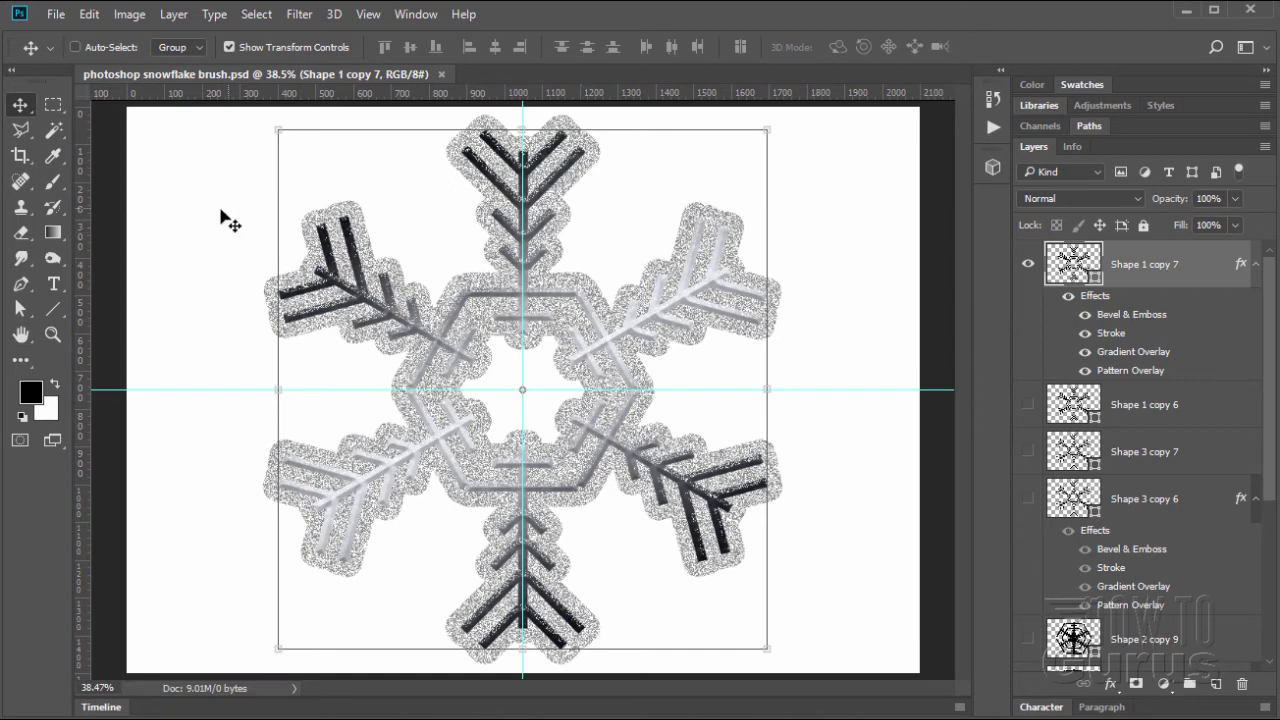
# Define the styled snowflake as a brush preset named "photoshop snowflake brush 4".
pyautogui.click(90, 15)
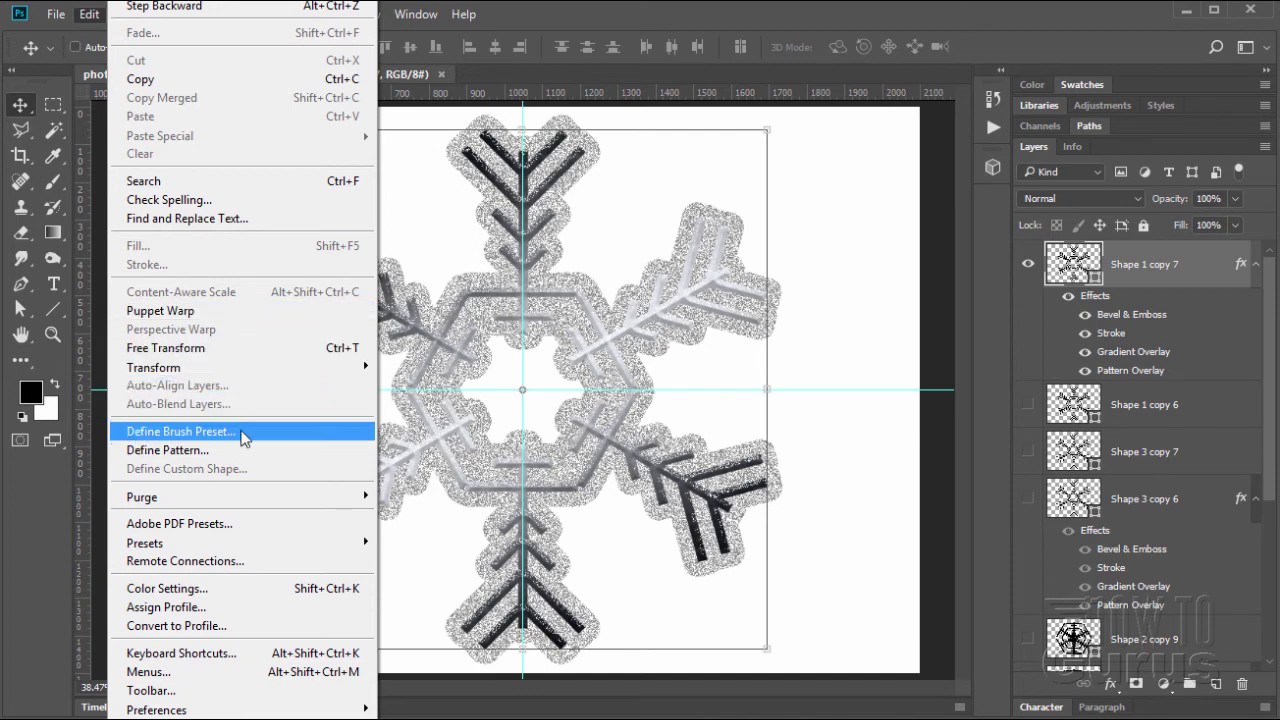
pyautogui.click(178, 437)
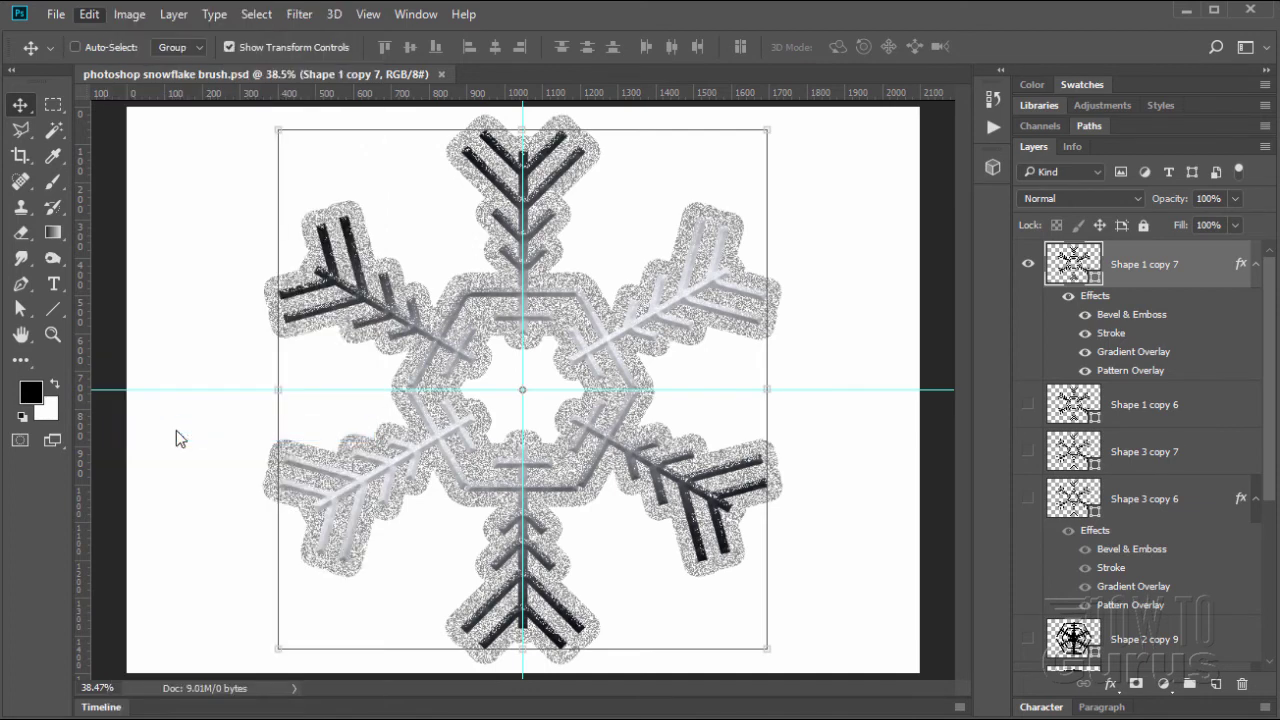
pyautogui.click(567, 156)
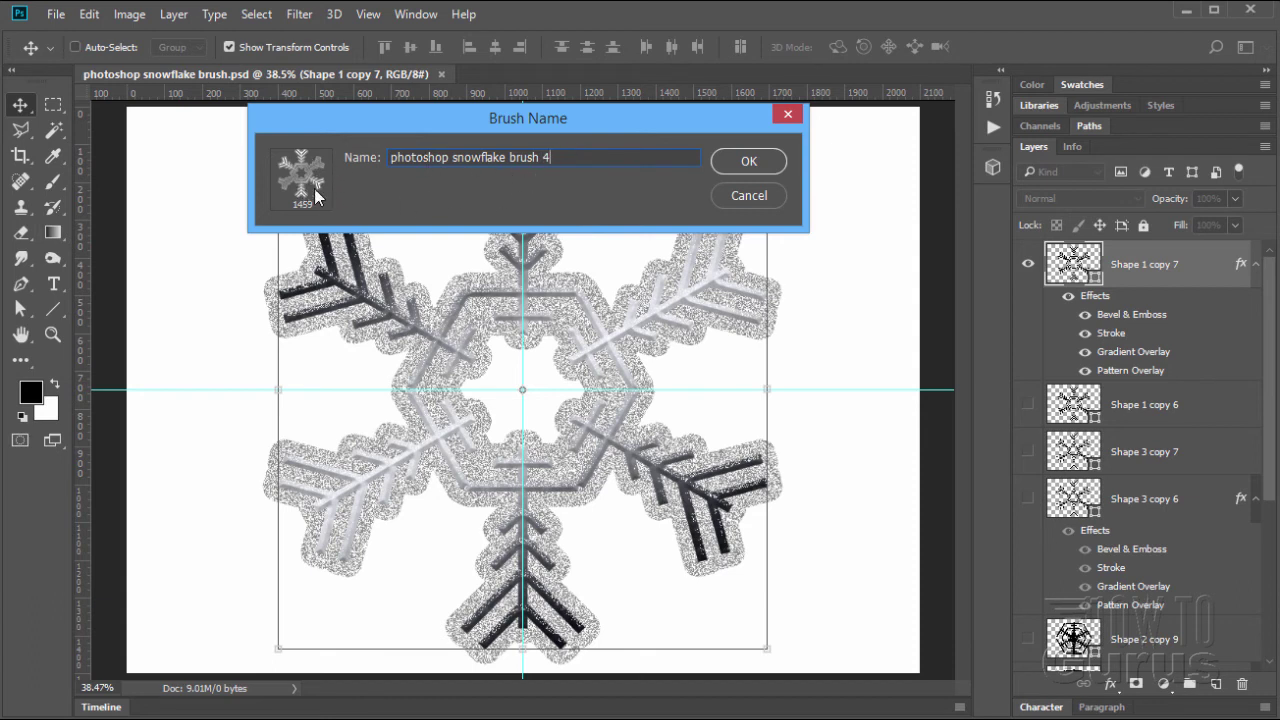
pyautogui.click(766, 166)
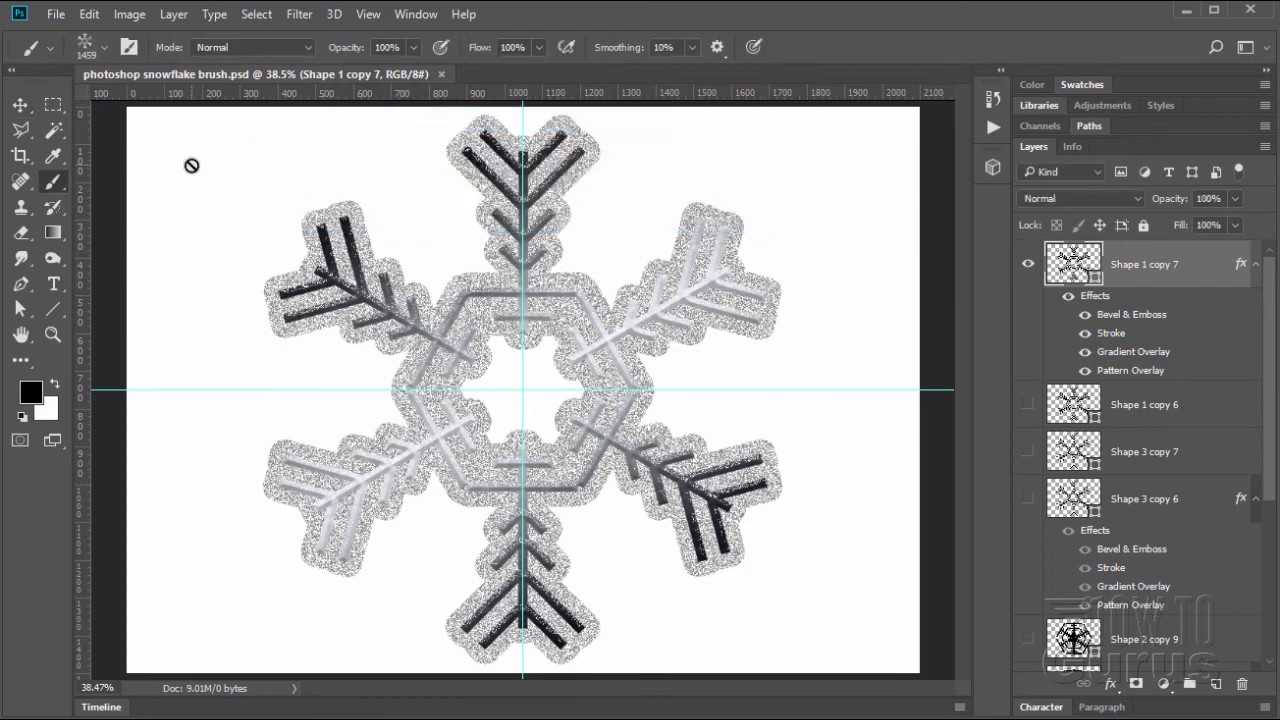
# Open the recent file photoshop snowflake test 2.psd.
pyautogui.click(56, 14)
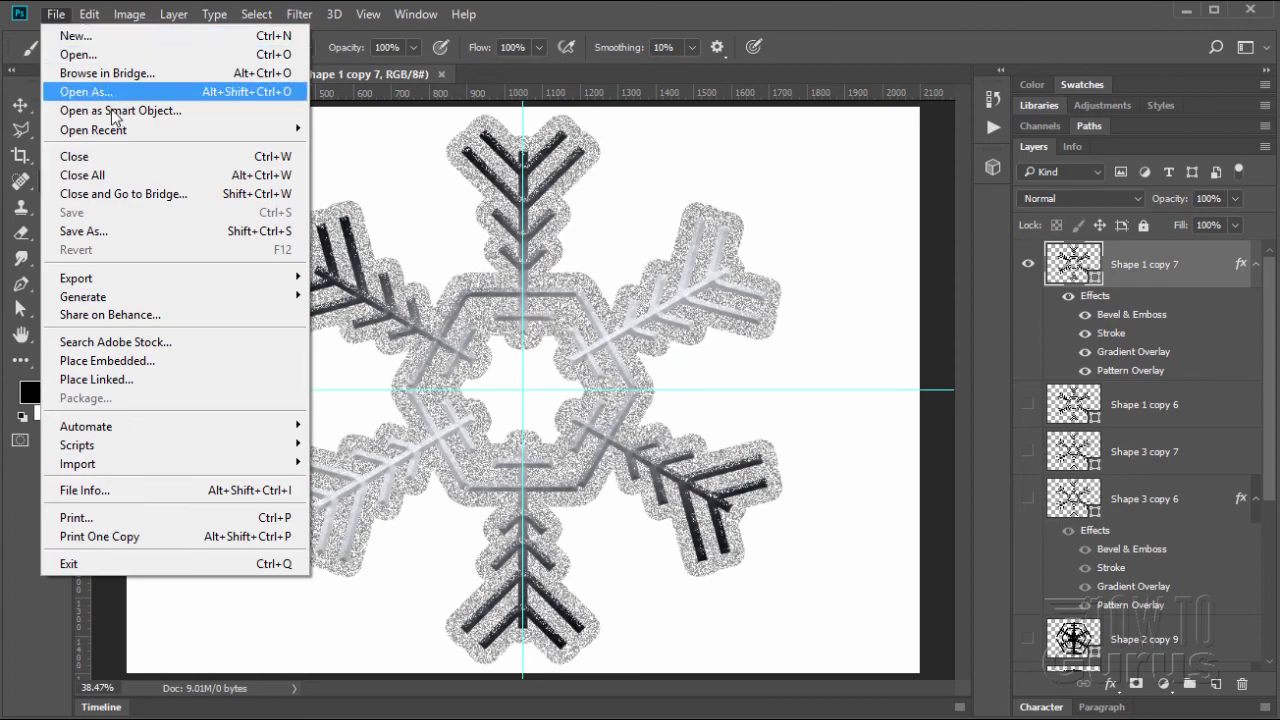
pyautogui.moveTo(128, 132)
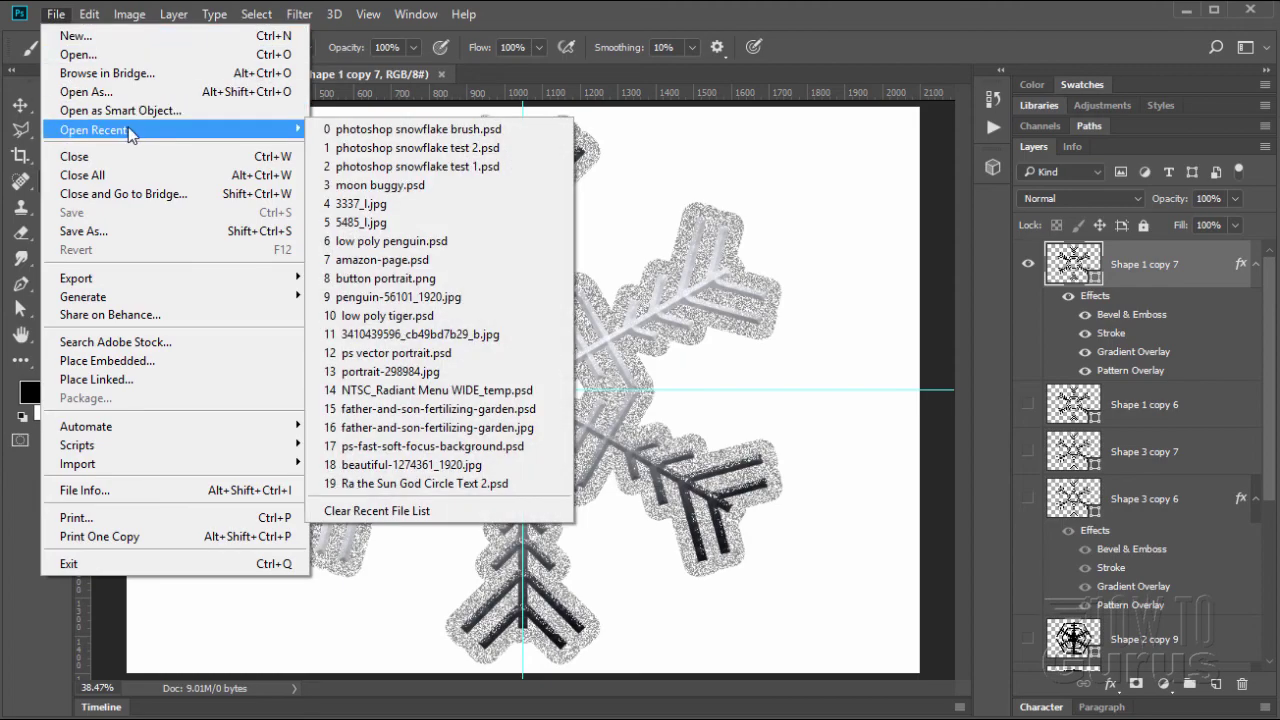
pyautogui.click(410, 148)
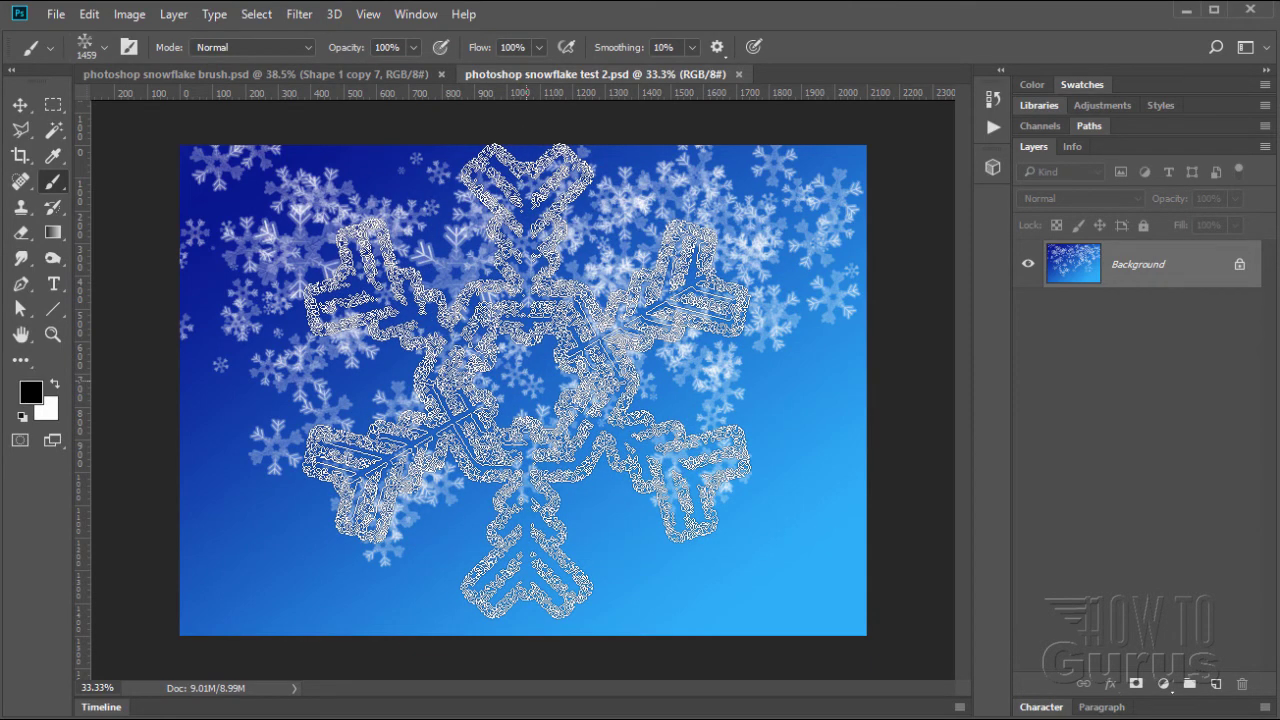
# Reduce the snowflake brush size to 250 px.
pyautogui.press('[')
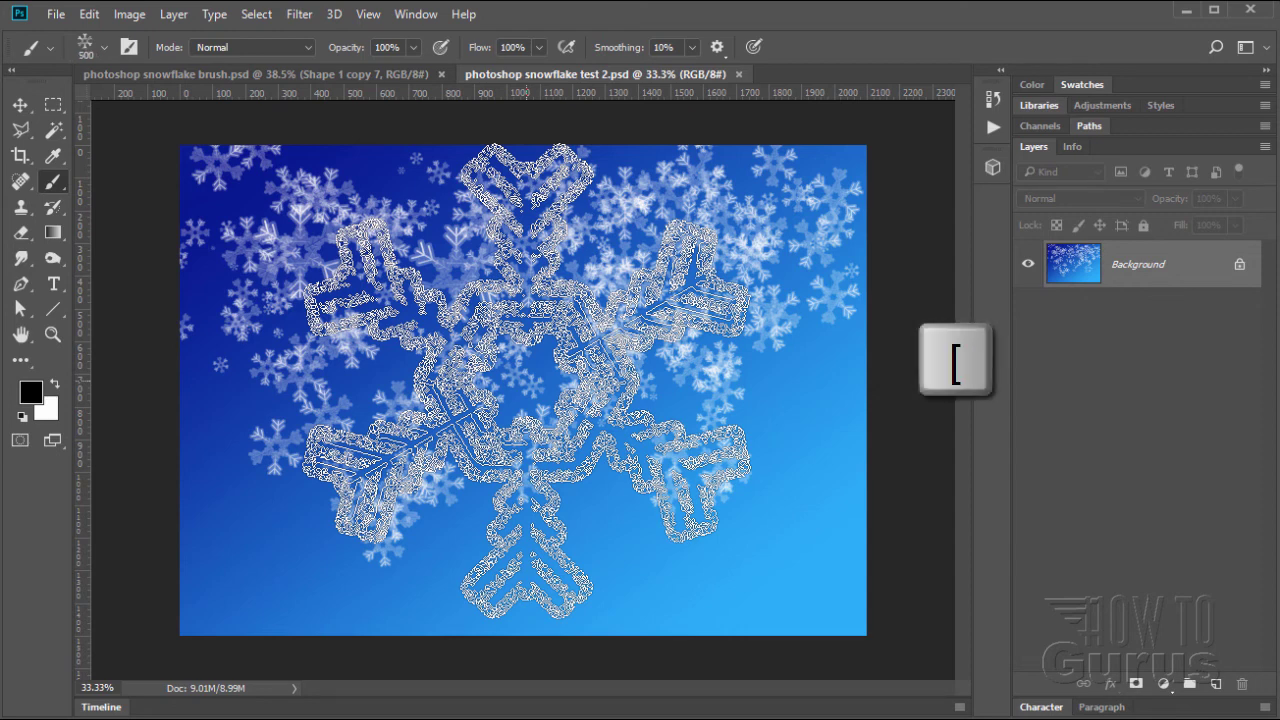
pyautogui.press('[')
pyautogui.press('[')
pyautogui.press('[')
pyautogui.press('[')
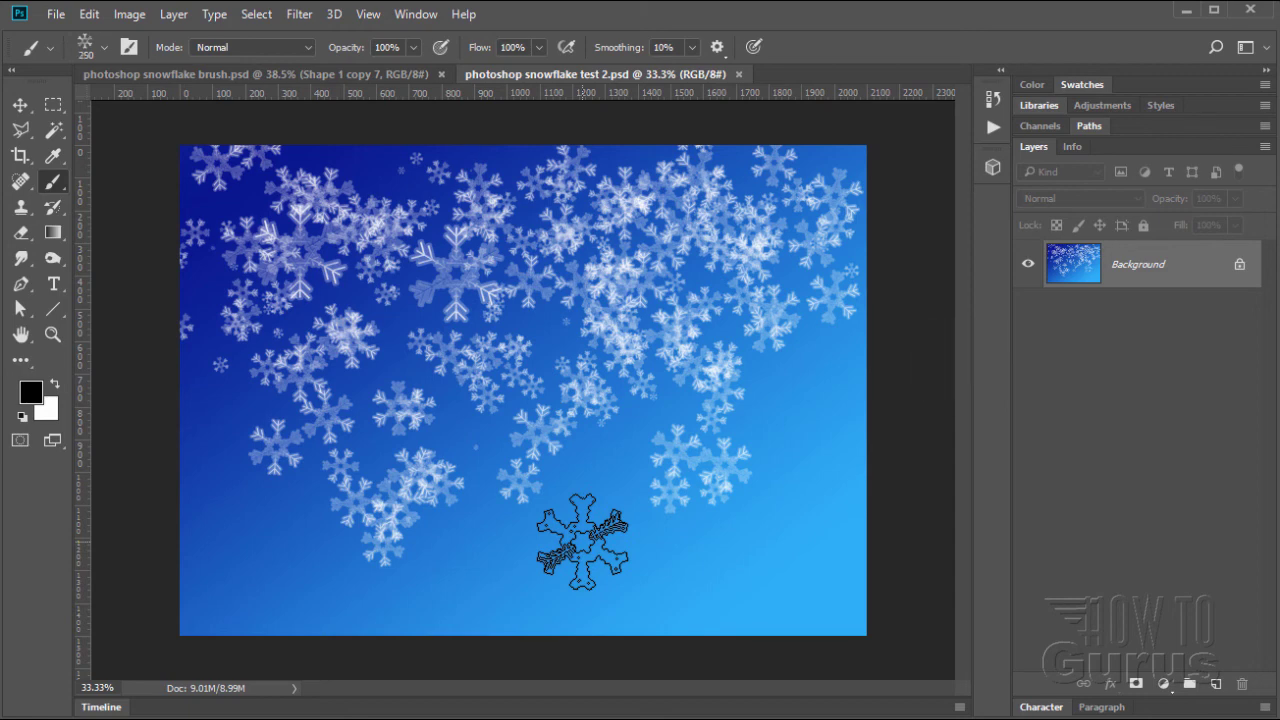
# Stamp a black test snowflake in the empty lower middle of the image and undo it.
pyautogui.click(588, 523)
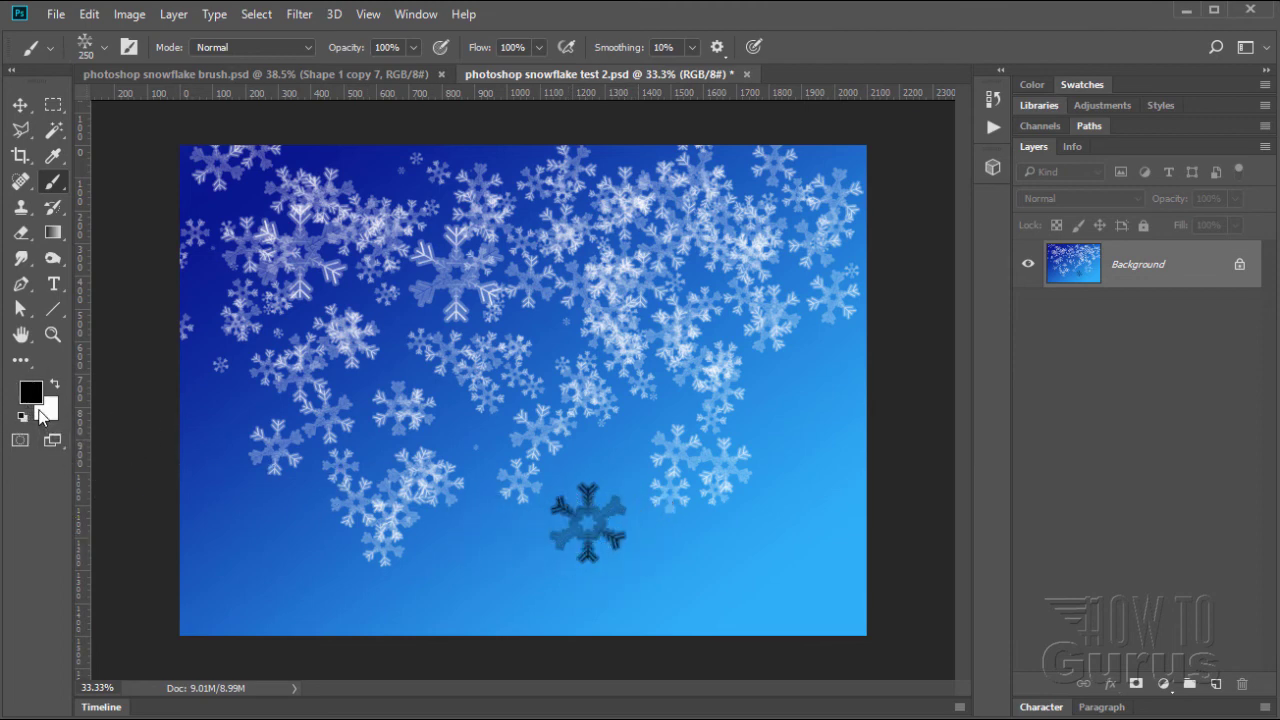
pyautogui.click(90, 14)
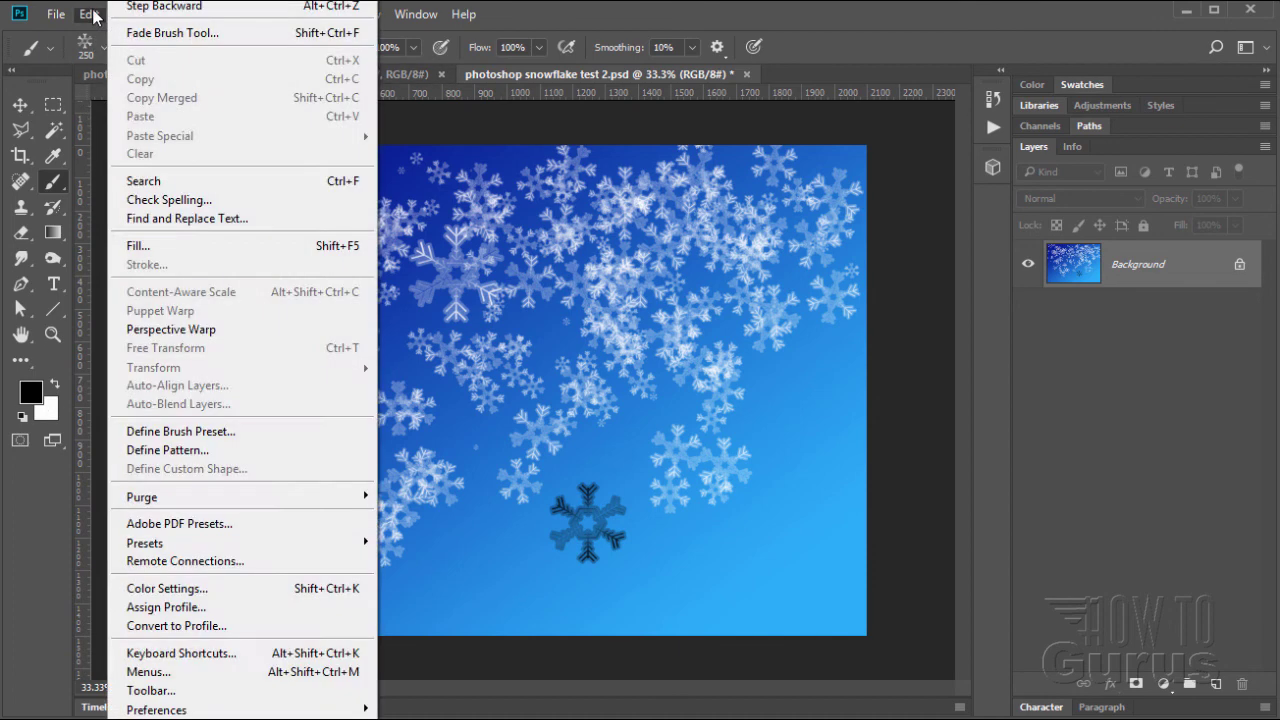
pyautogui.click(160, 5)
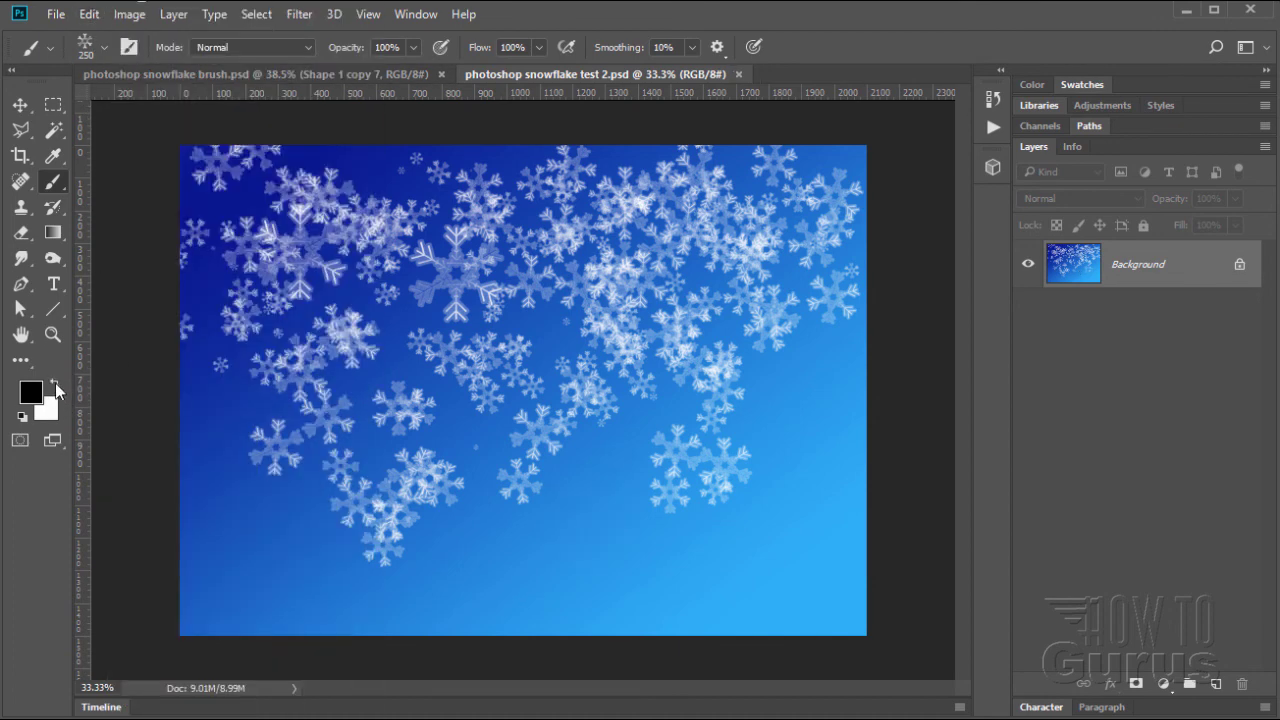
# Switch the foreground color to white and stamp one snowflake in the lower middle of the image.
pyautogui.click(55, 383)
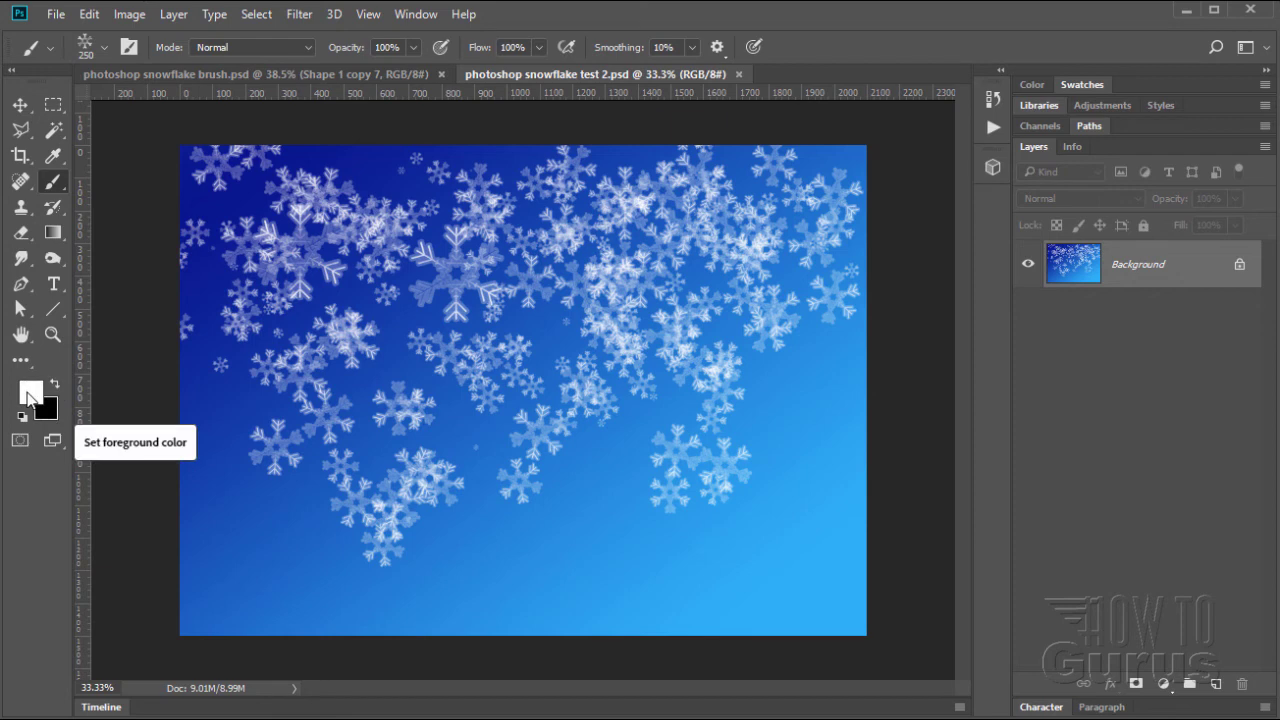
pyautogui.click(558, 548)
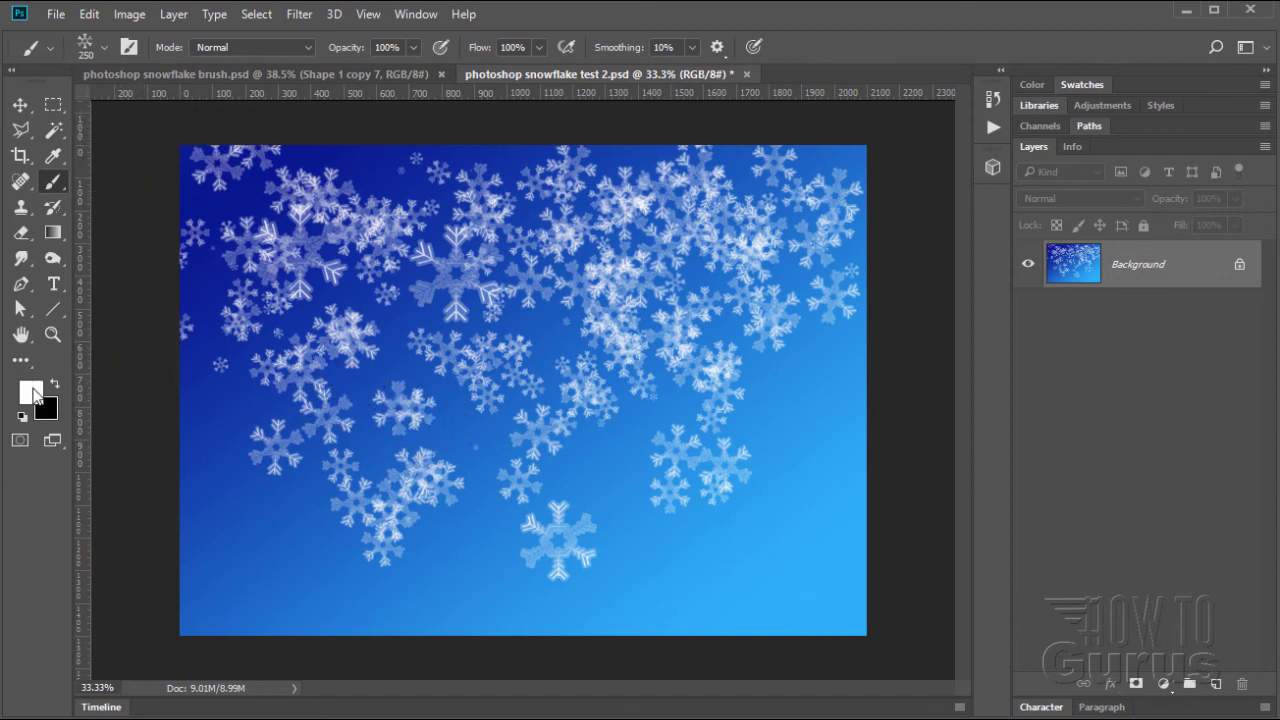
# Sample dark blue 072098 from the image's upper-left corner as foreground color and light blue 23a7fc from its lower-right corner as background color.
pyautogui.click(31, 391)
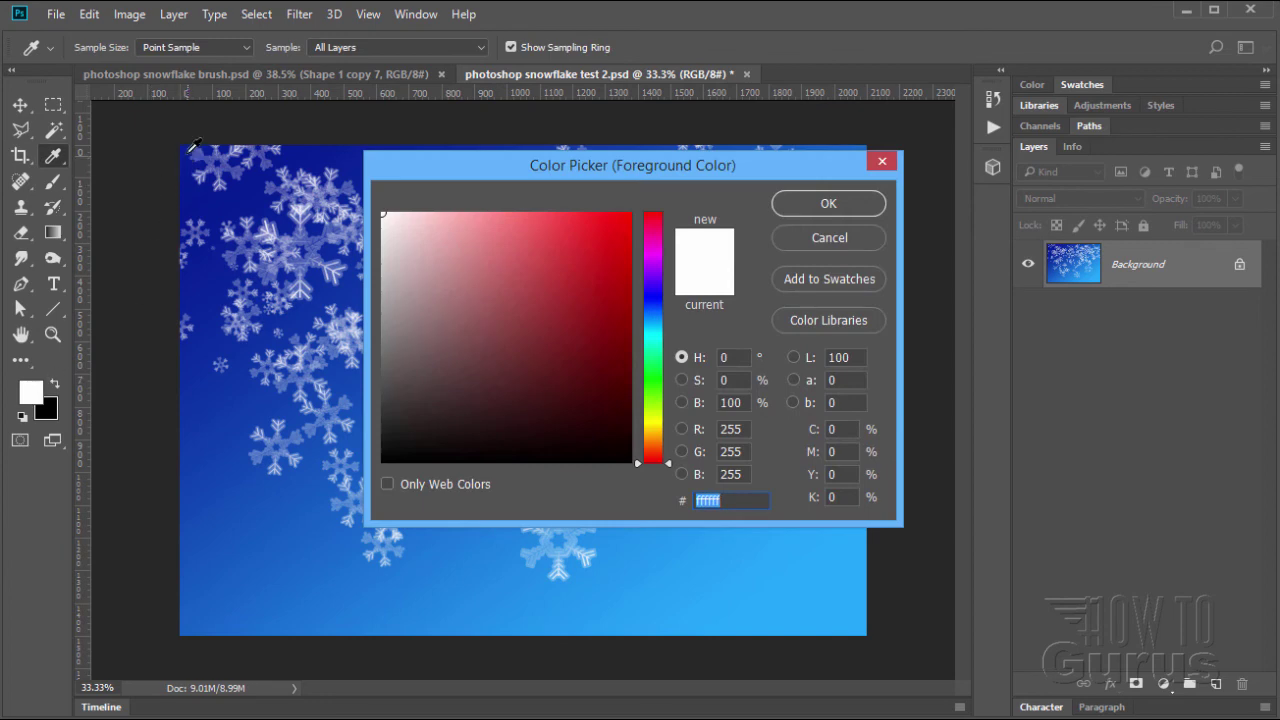
pyautogui.click(187, 146)
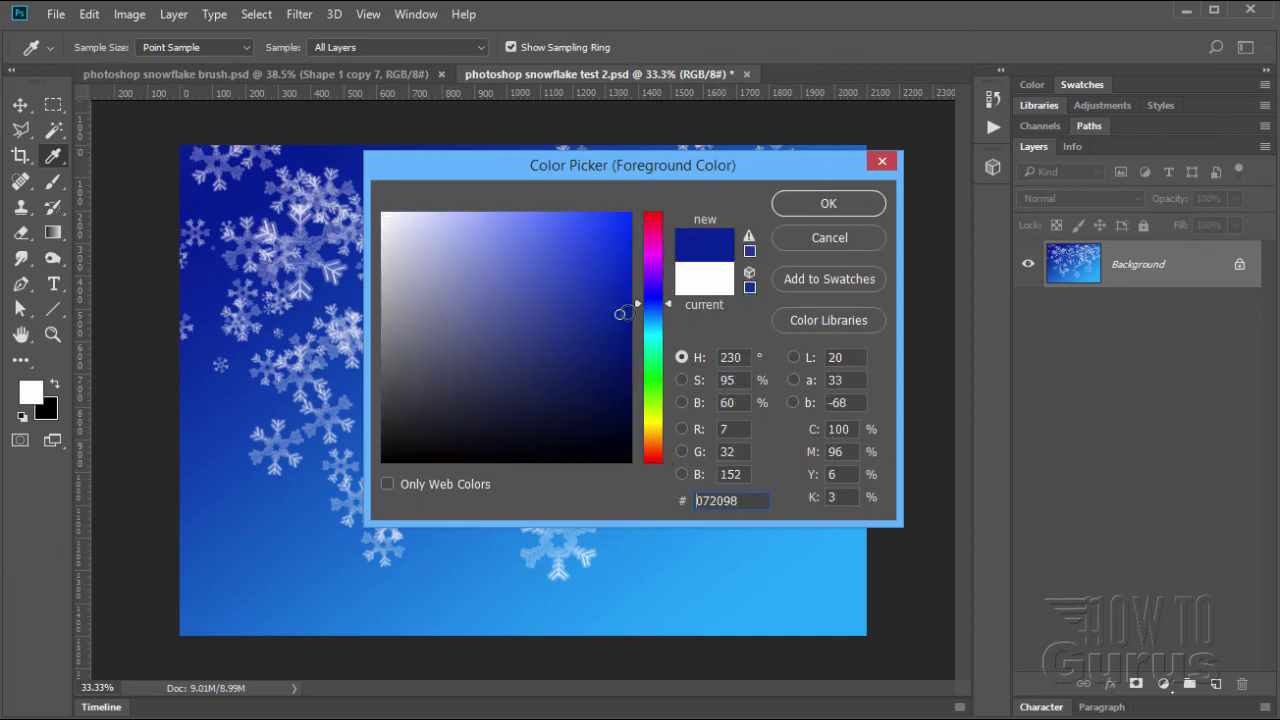
pyautogui.click(826, 212)
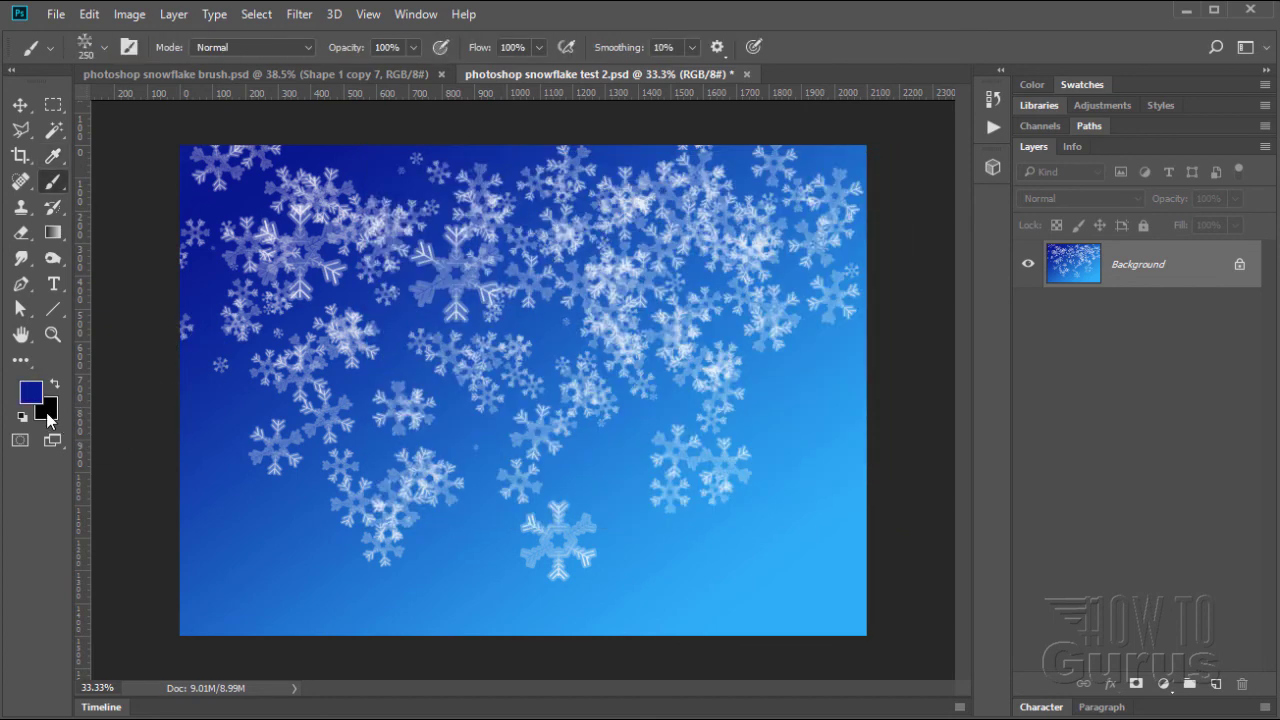
pyautogui.click(46, 410)
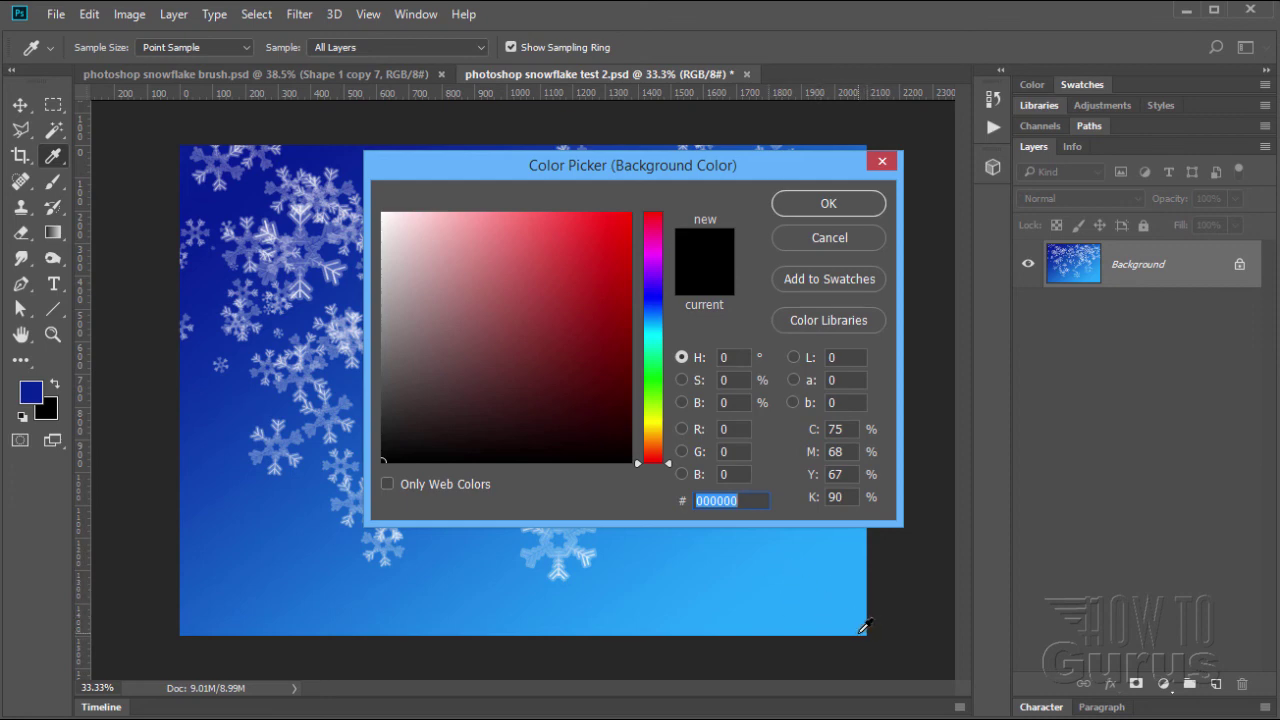
pyautogui.click(864, 626)
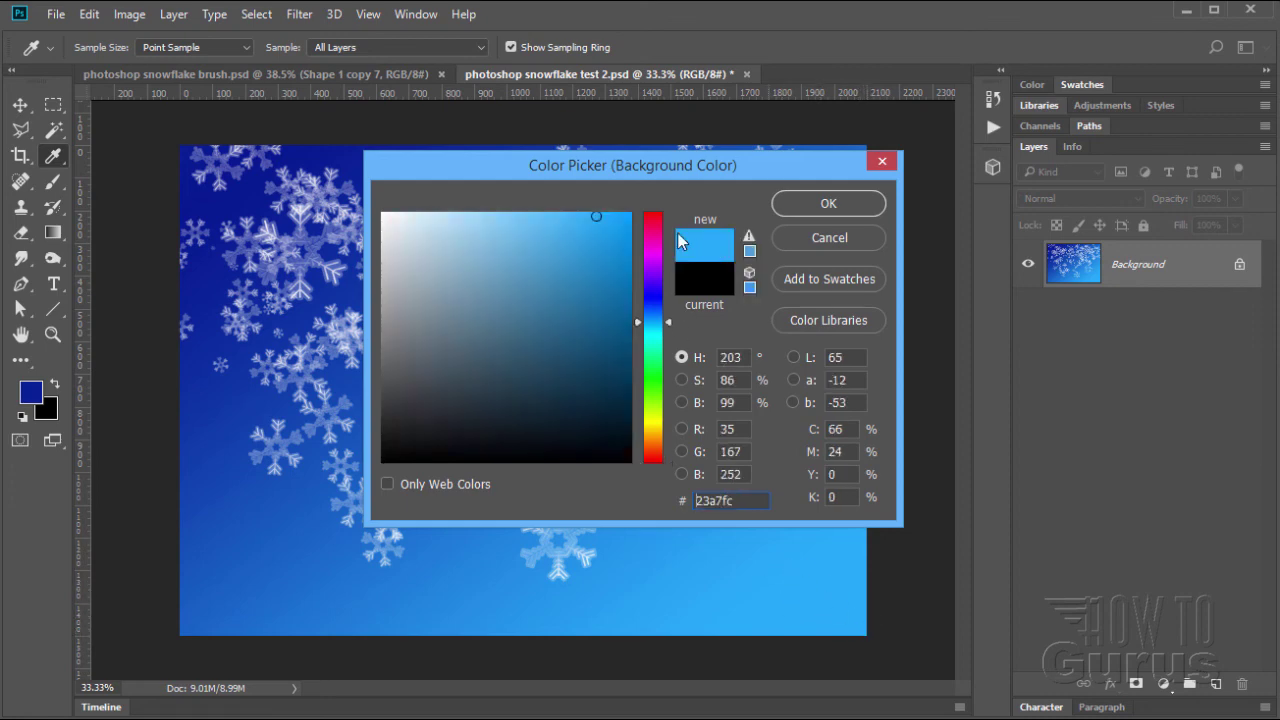
pyautogui.click(828, 203)
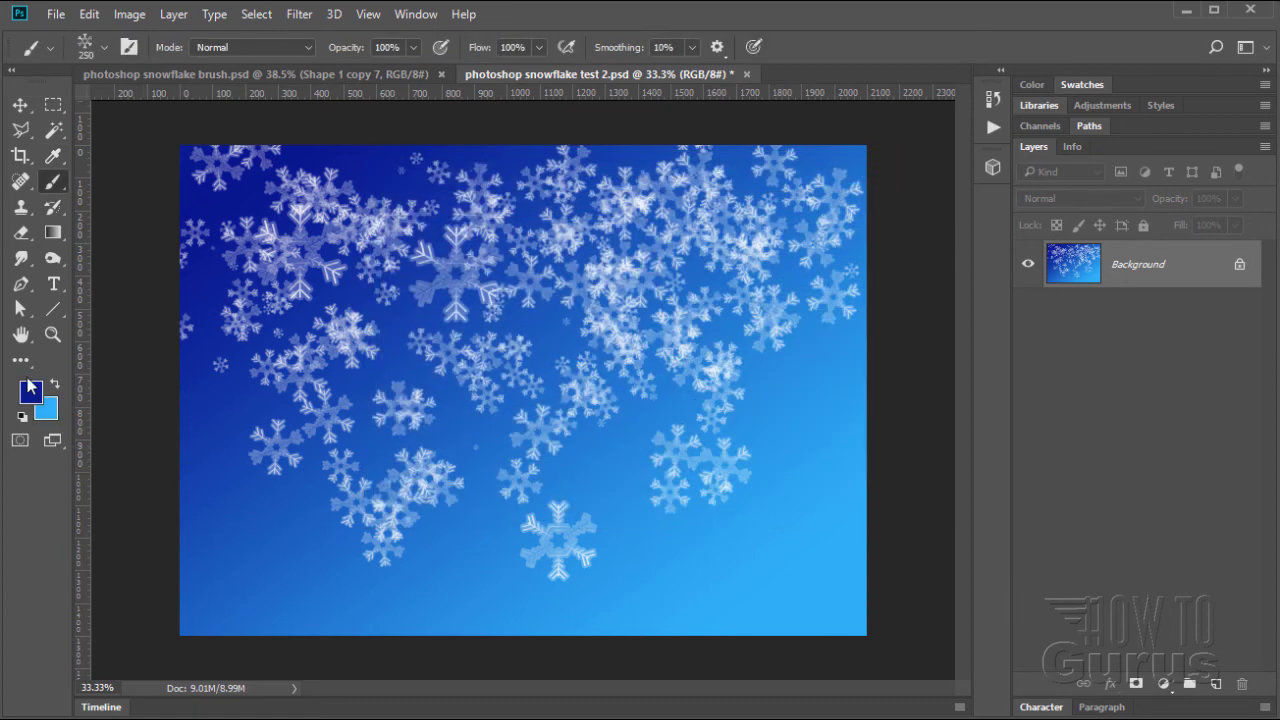
# Create a new 7 x 5 inch landscape document at 300 pixels/inch in 8-bit RGB Color with a white background.
pyautogui.click(57, 14)
pyautogui.click(60, 16)
pyautogui.hotkey('ctrl', 'n')
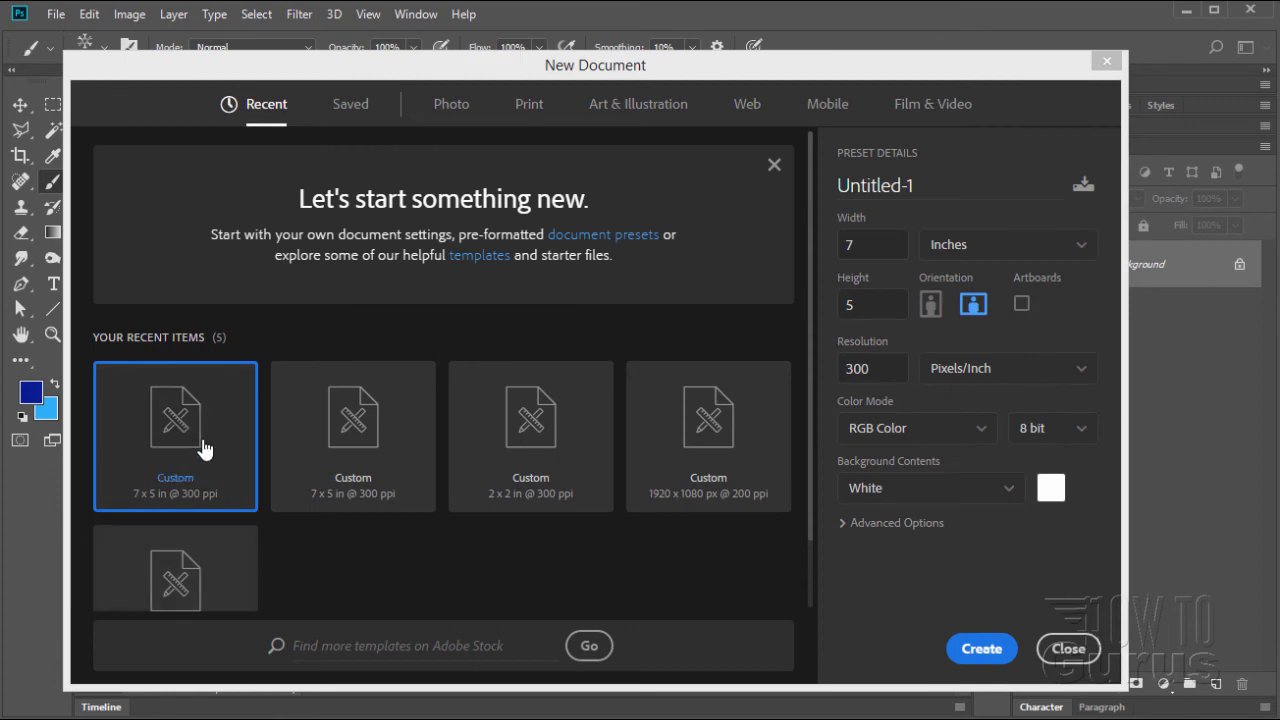
pyautogui.click(963, 655)
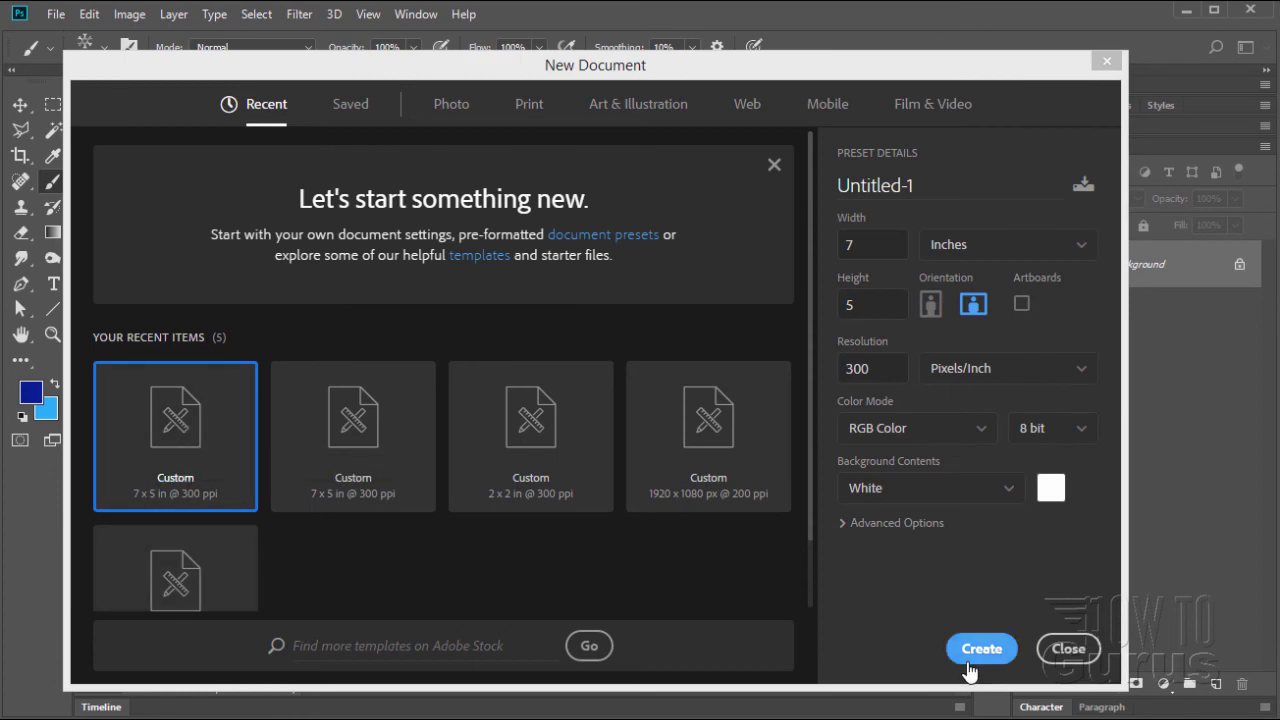
# Fill the blank canvas with a diagonal reflected gradient from dark blue at the upper left to light blue at the lower right.
pyautogui.click(51, 232)
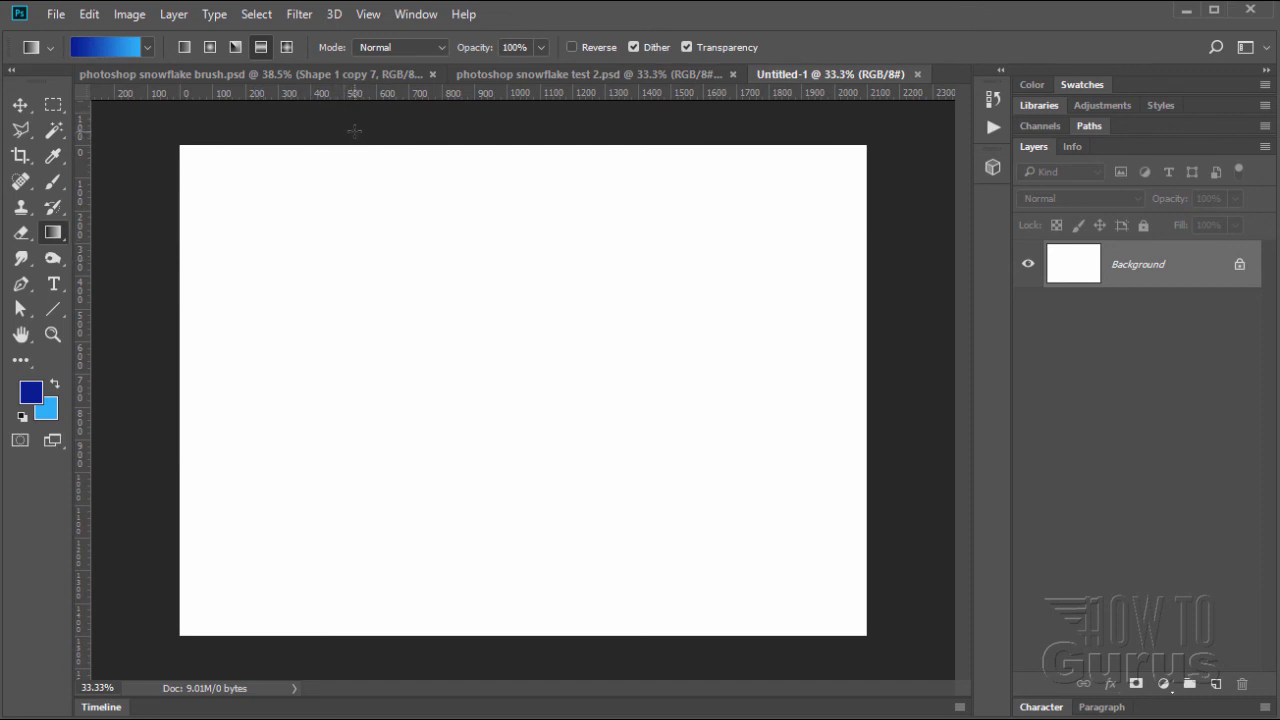
pyautogui.moveTo(354, 130); pyautogui.dragTo(731, 653)
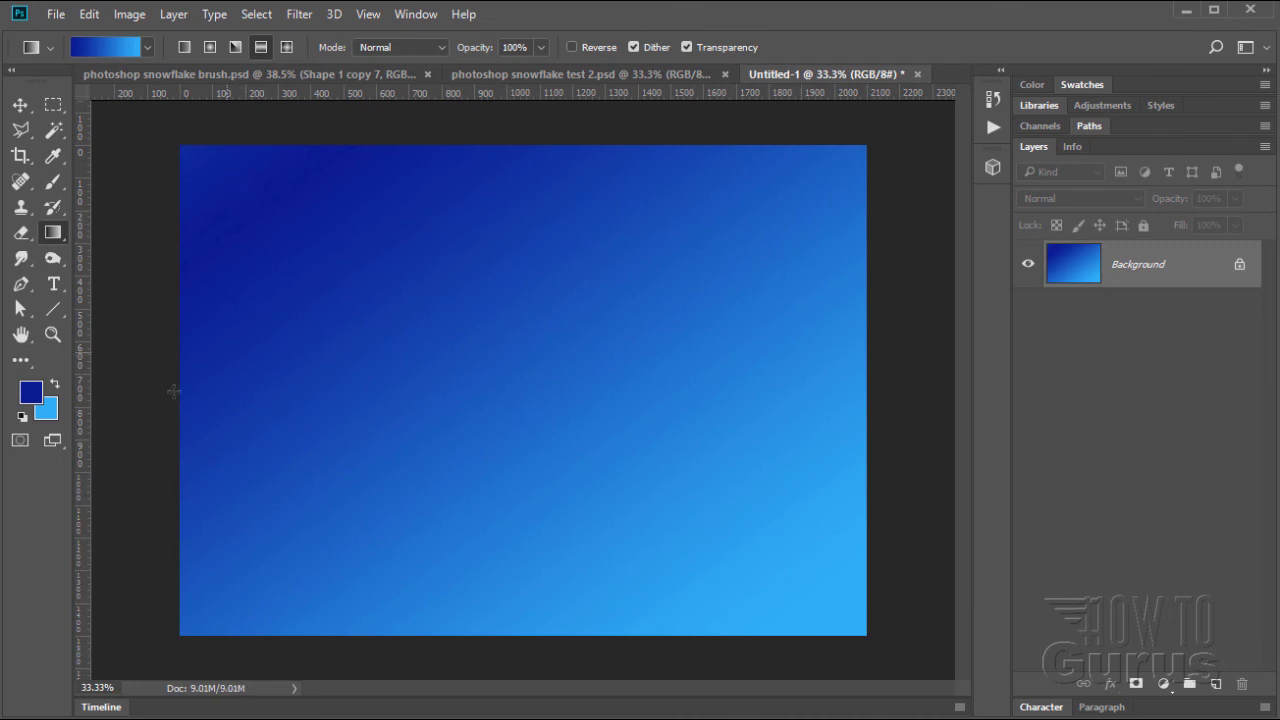
# Make white the foreground color and black the background color, and stamp one snowflake with the brush in the canvas's upper-left area.
pyautogui.click(22, 416)
pyautogui.click(56, 385)
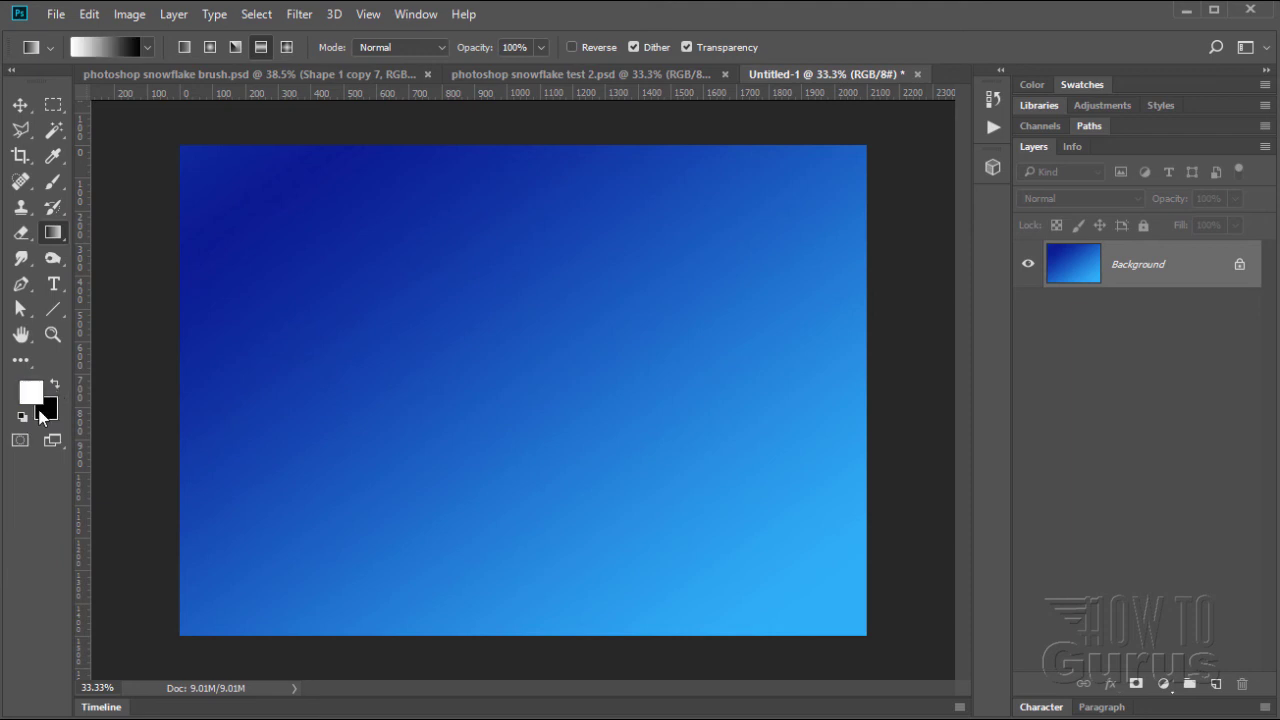
pyautogui.click(57, 184)
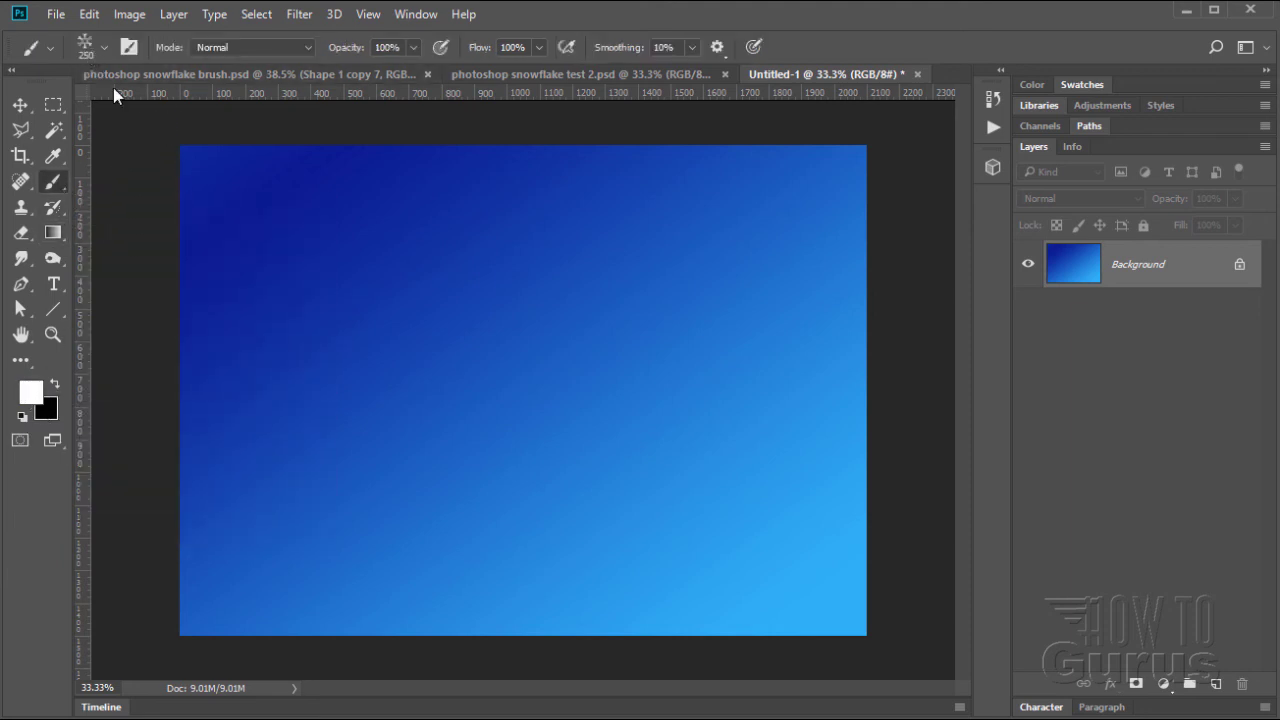
pyautogui.click(332, 258)
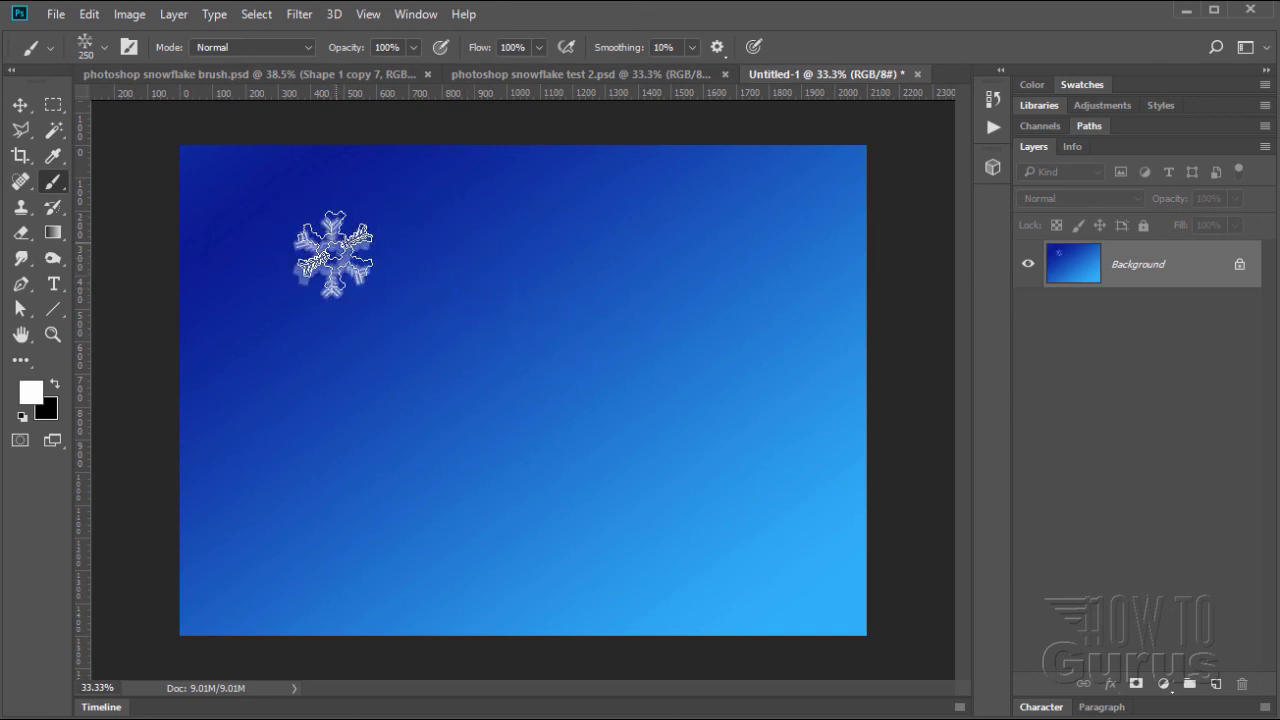
# Enable Shape Dynamics for the snowflake brush with 100% Size Jitter and 50% Angle Jitter.
pyautogui.click(416, 15)
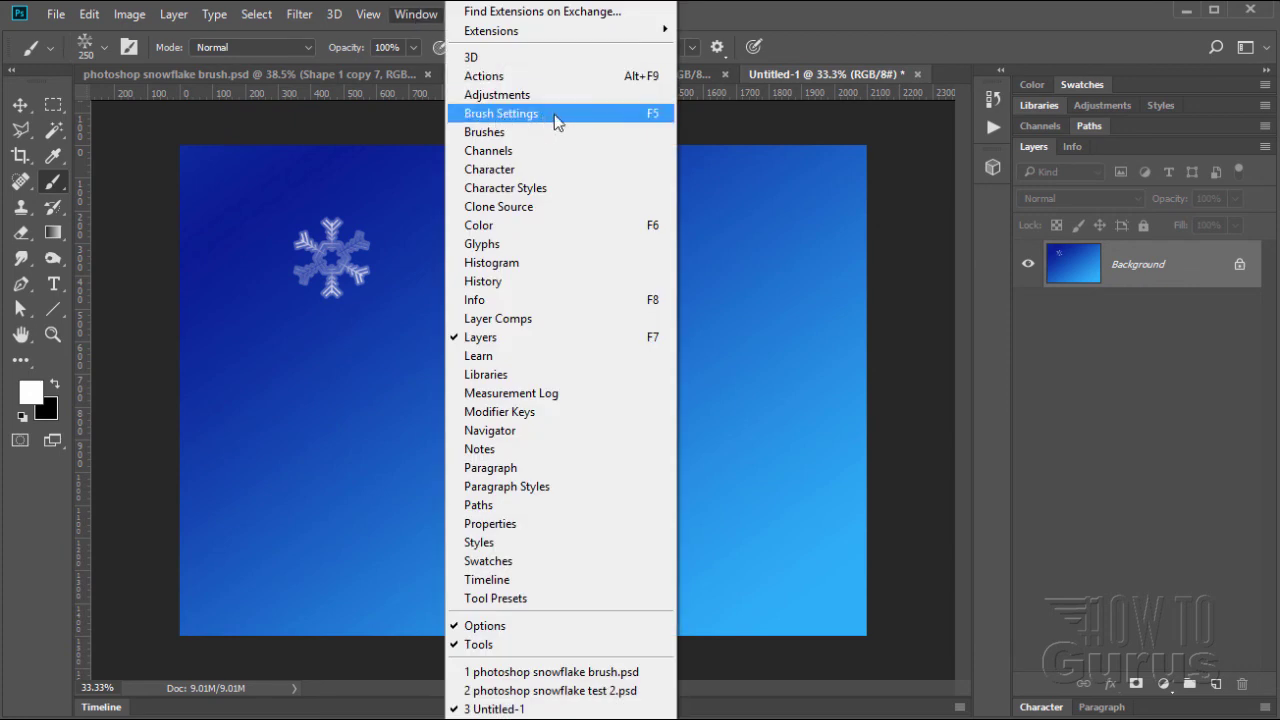
pyautogui.click(638, 116)
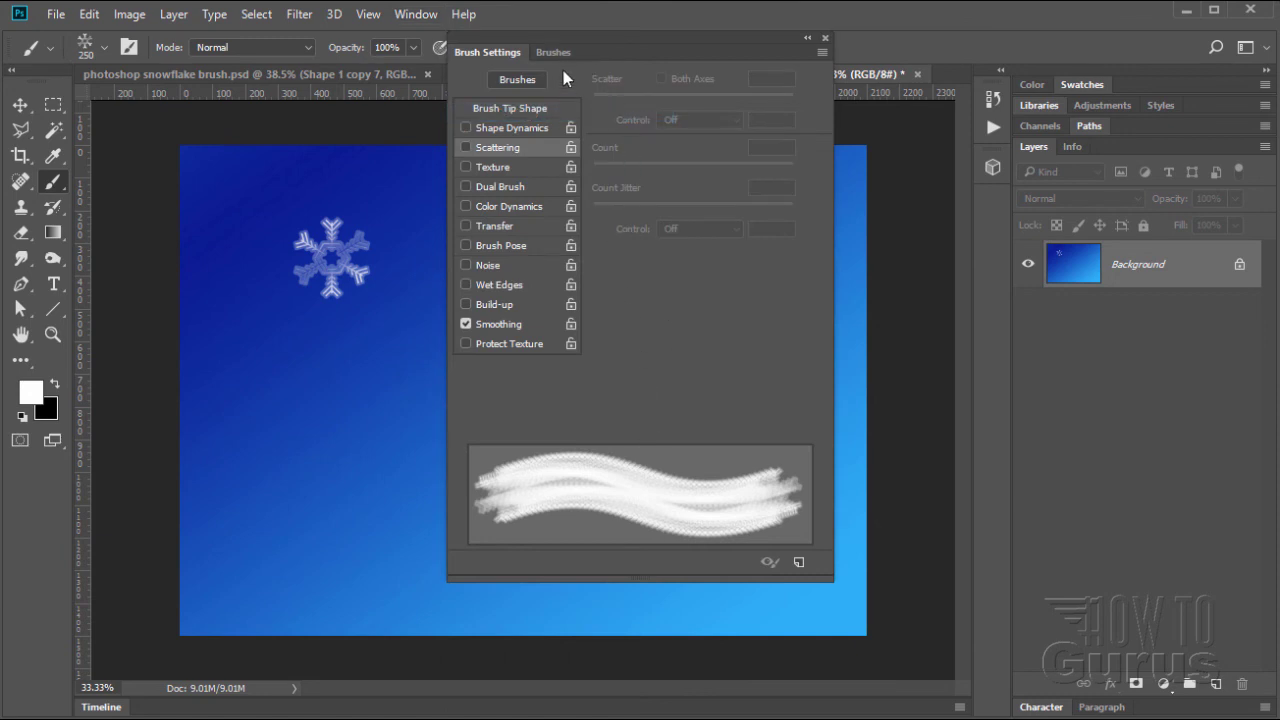
pyautogui.moveTo(589, 52); pyautogui.dragTo(593, 151)
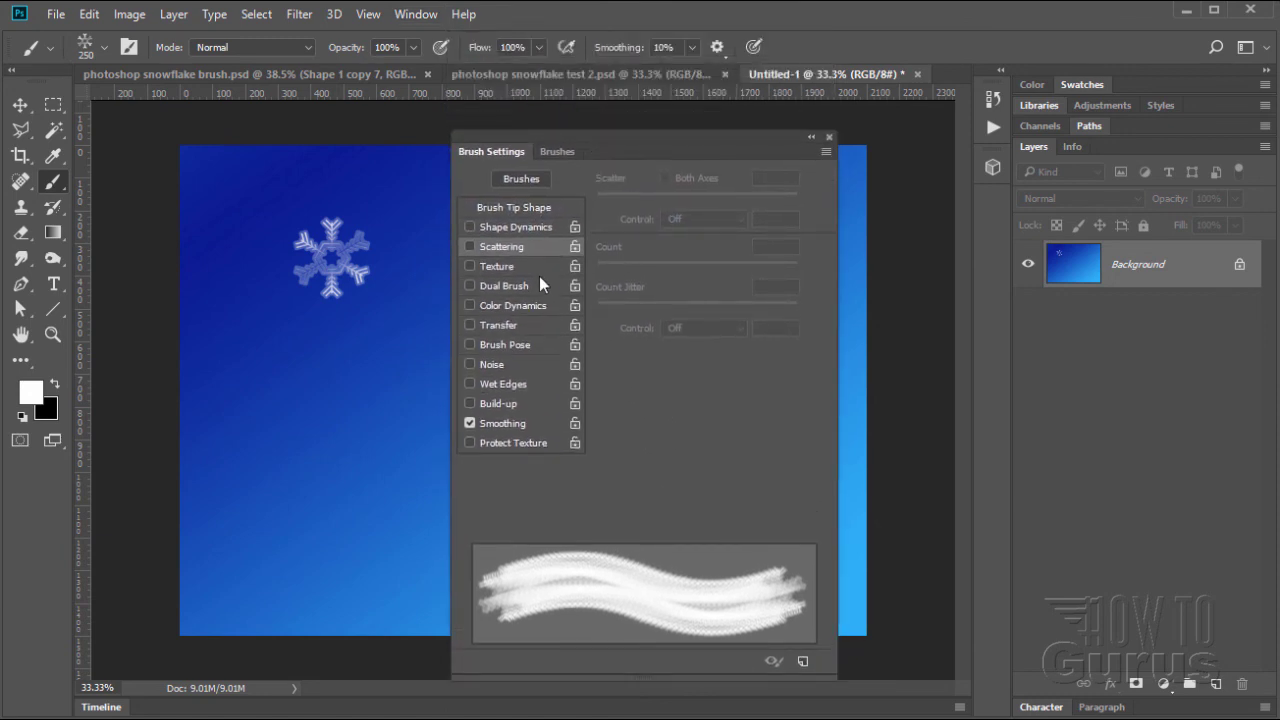
pyautogui.click(509, 227)
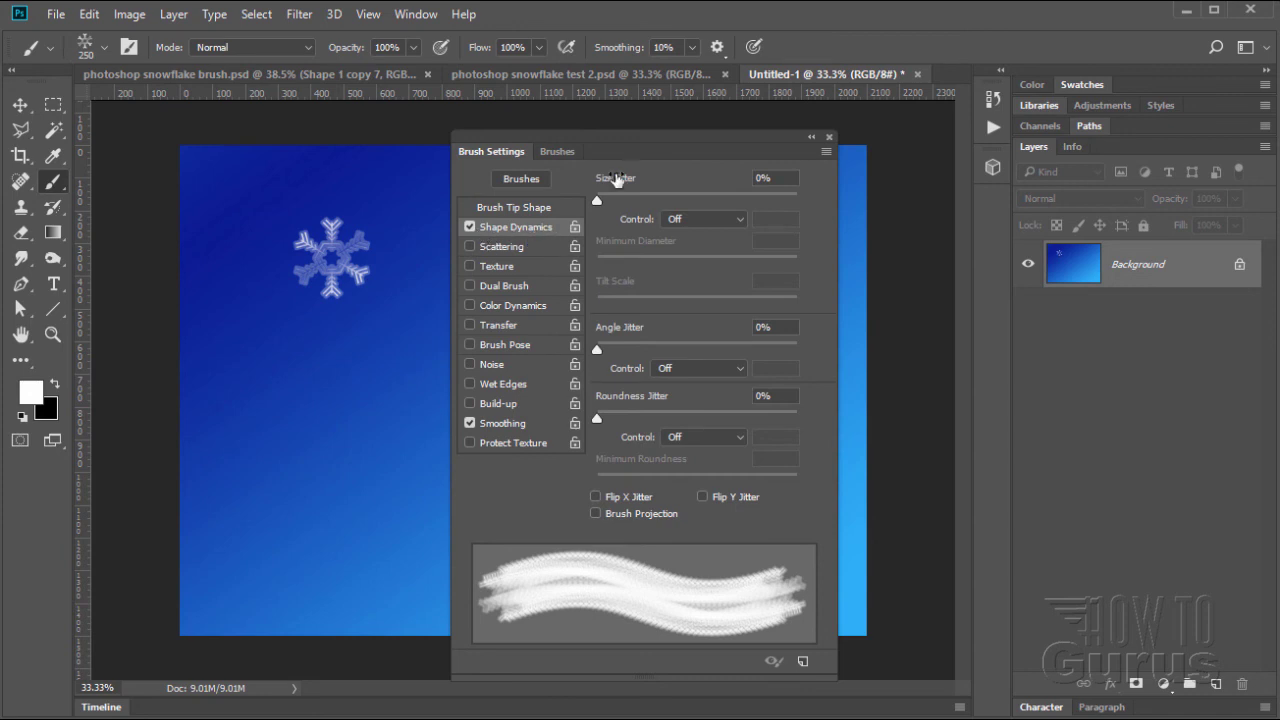
pyautogui.moveTo(606, 202); pyautogui.dragTo(828, 215)
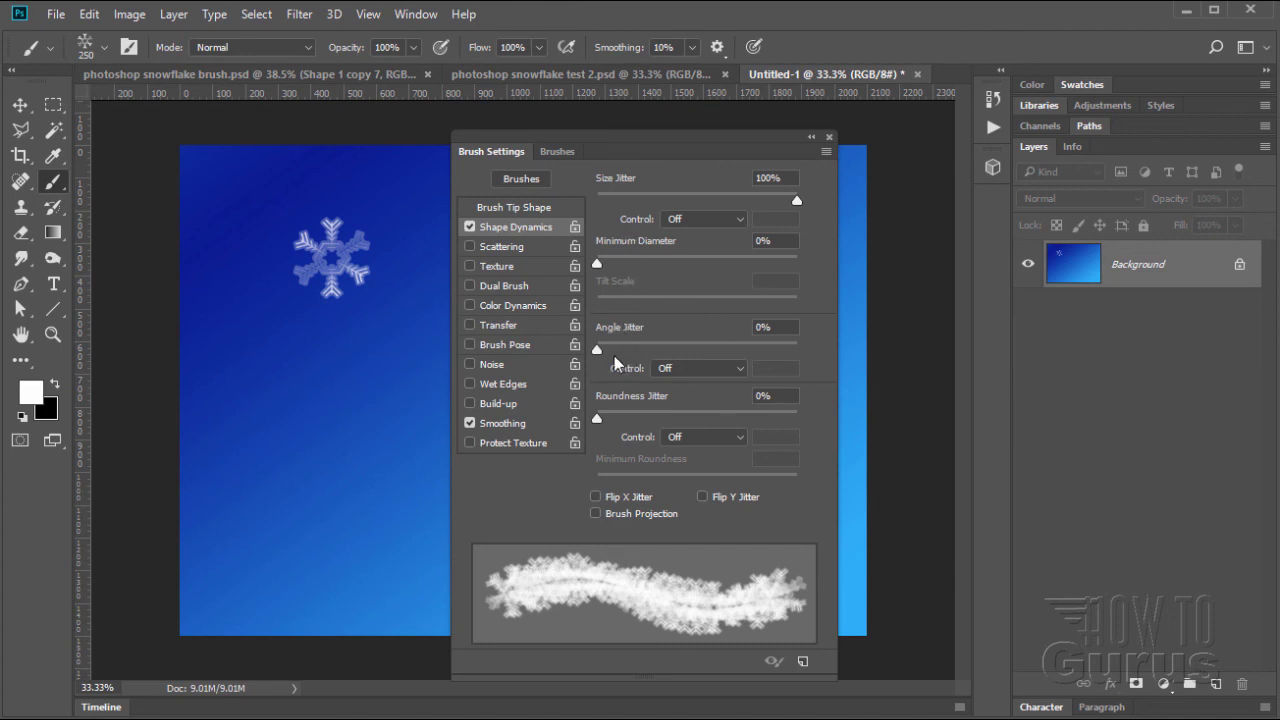
pyautogui.moveTo(597, 350); pyautogui.dragTo(699, 358)
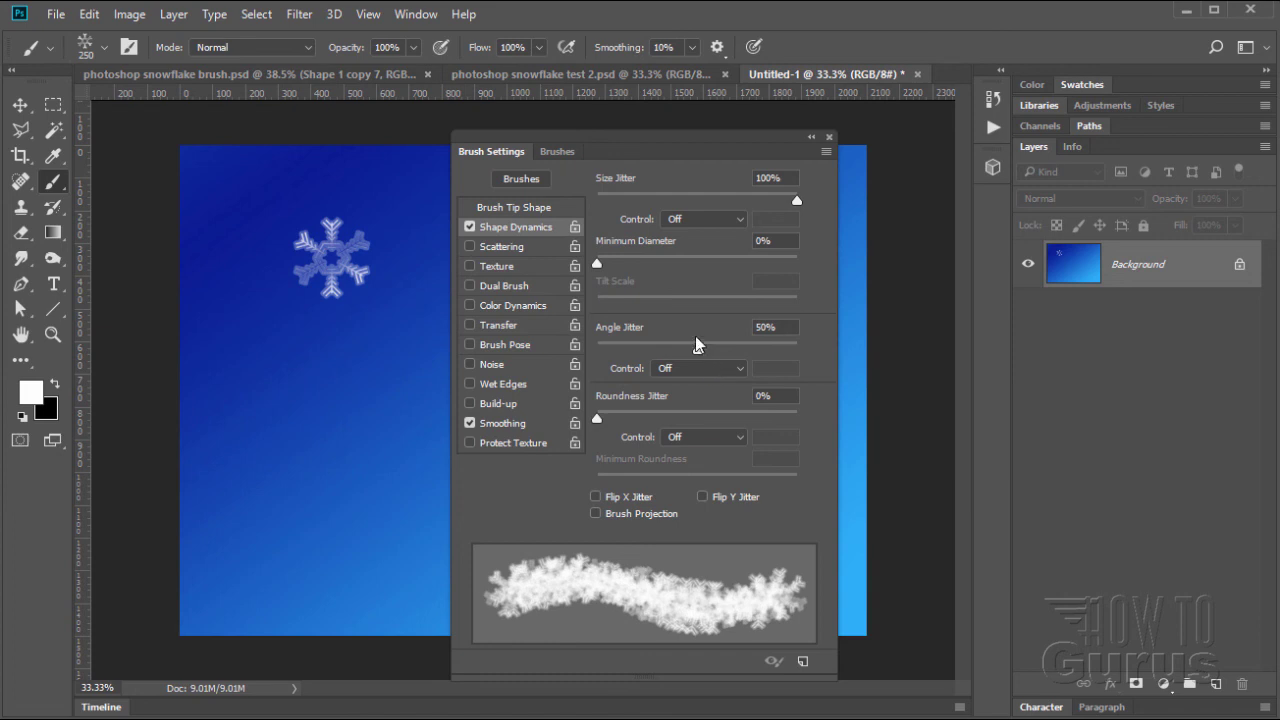
# Enable Scattering for the snowflake brush with Scatter at 1000%, review the Shape Dynamics values, and close the brush settings.
pyautogui.click(480, 248)
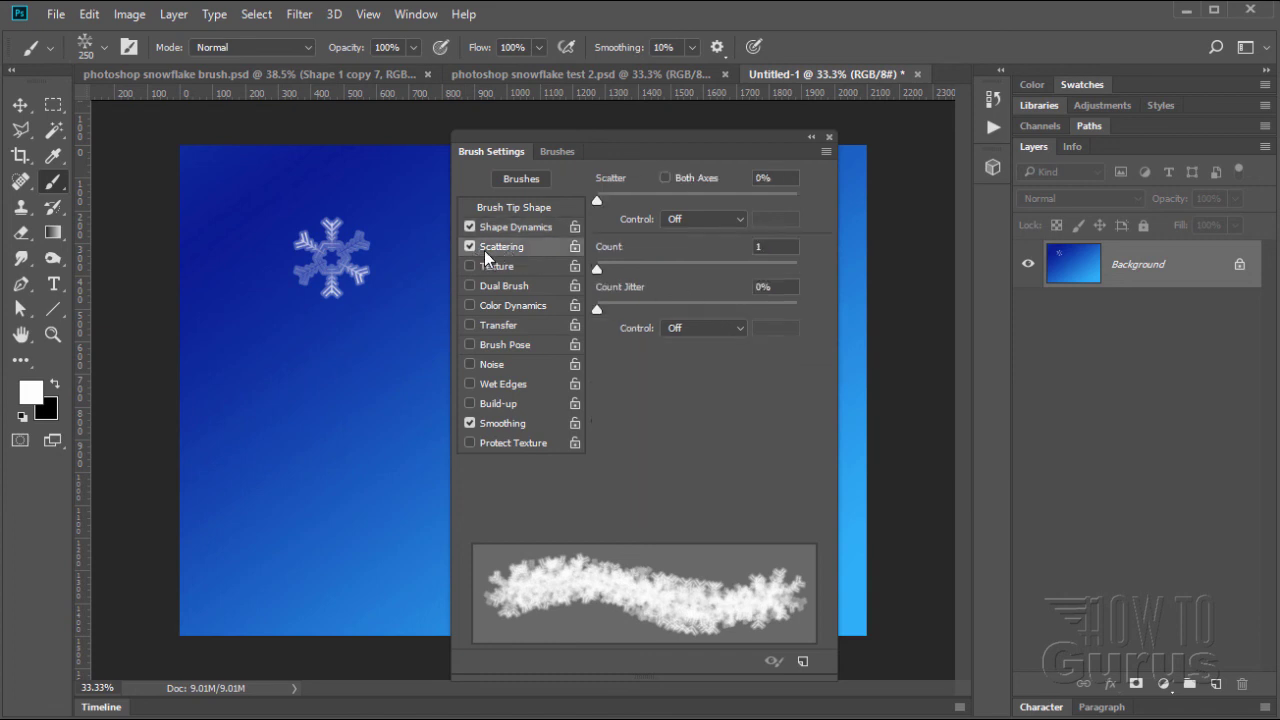
pyautogui.moveTo(600, 200); pyautogui.dragTo(825, 205)
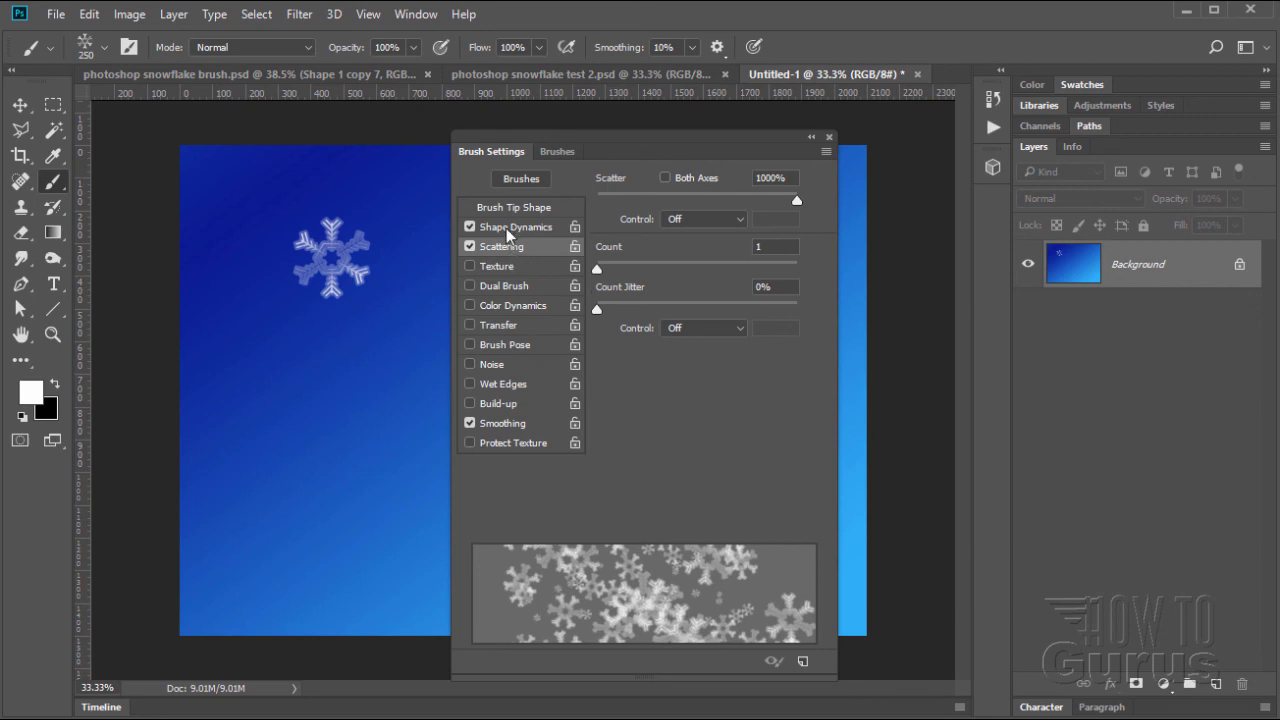
pyautogui.click(565, 230)
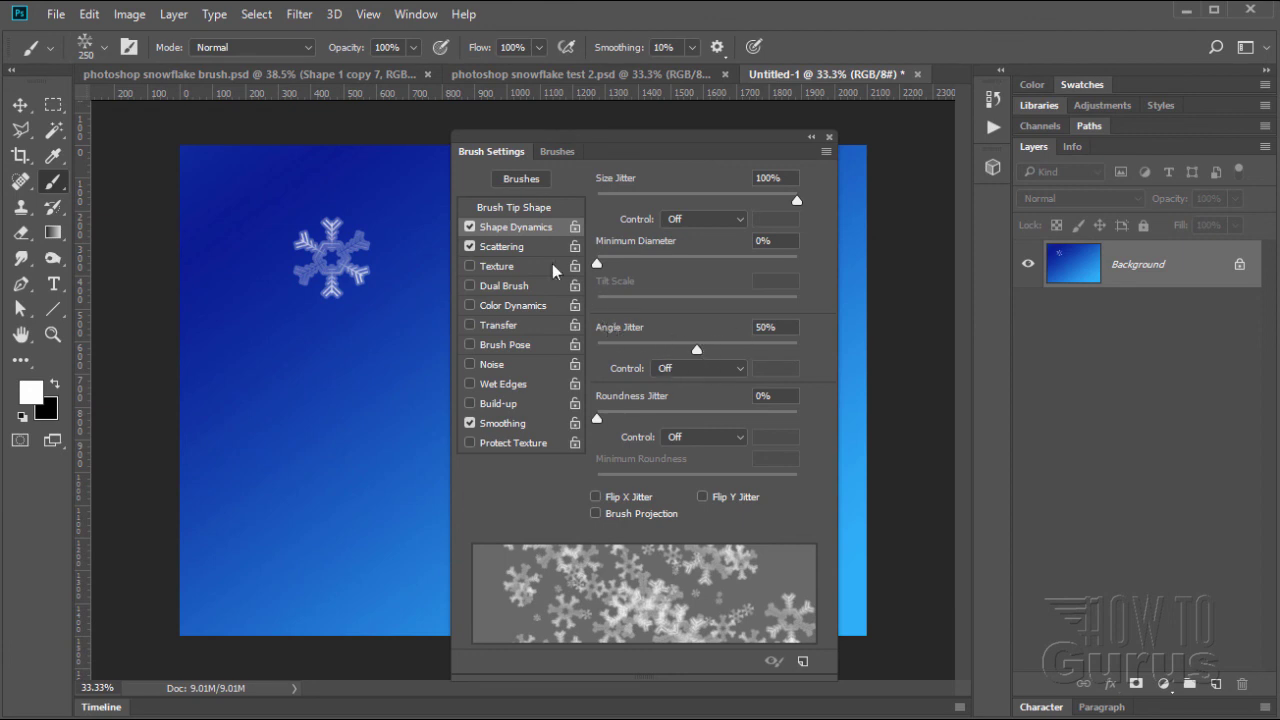
pyautogui.click(518, 248)
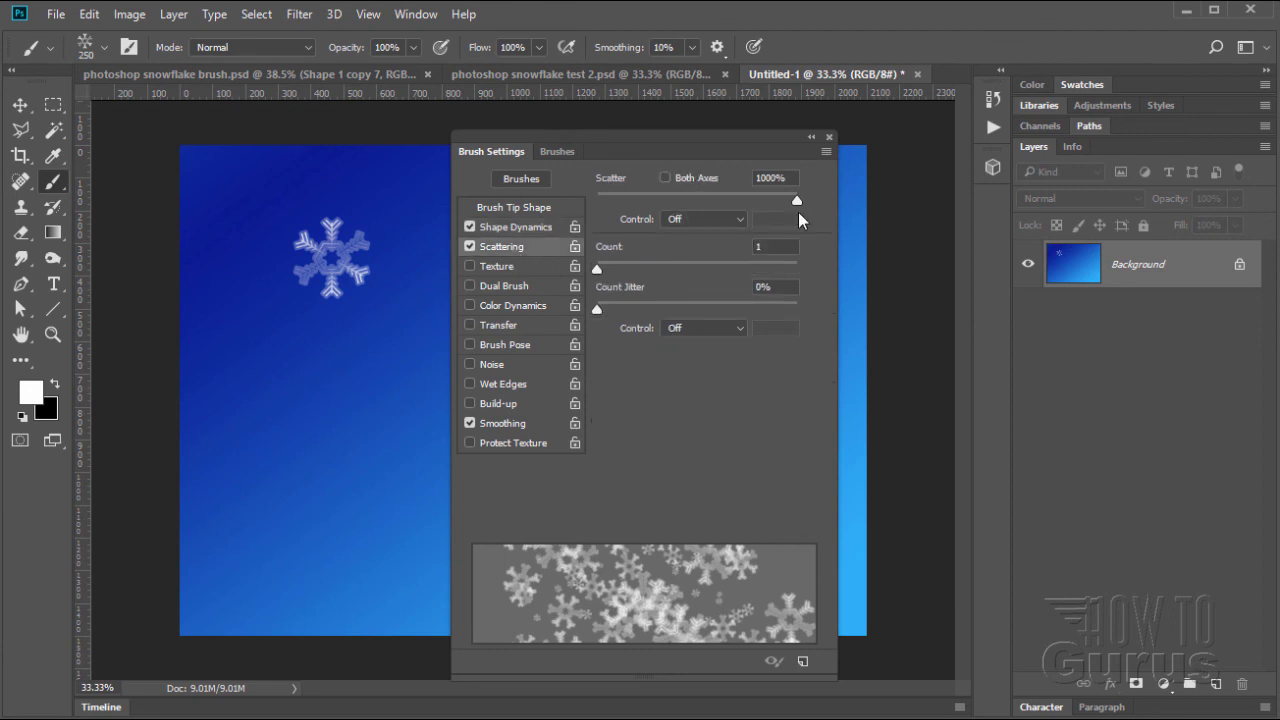
pyautogui.click(829, 138)
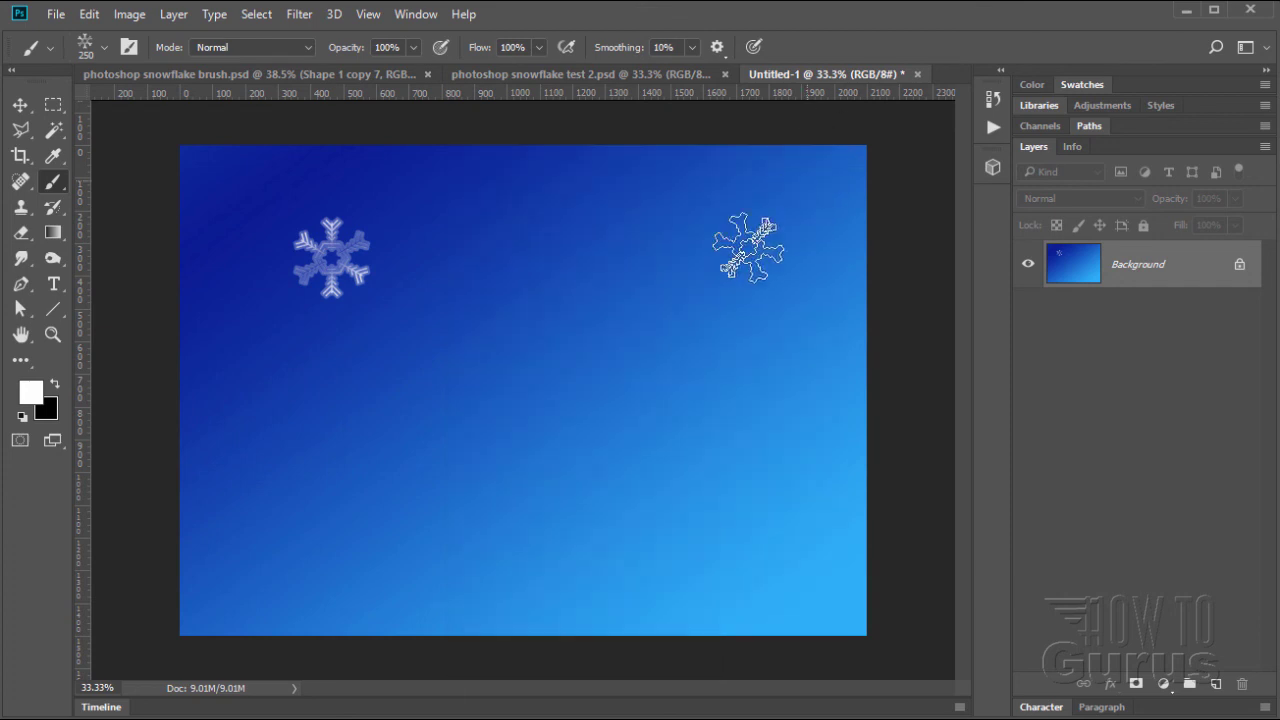
# Stamp individual white snowflakes one at a time at different spots across the upper part of the gradient.
pyautogui.click(522, 262)
pyautogui.click(441, 252)
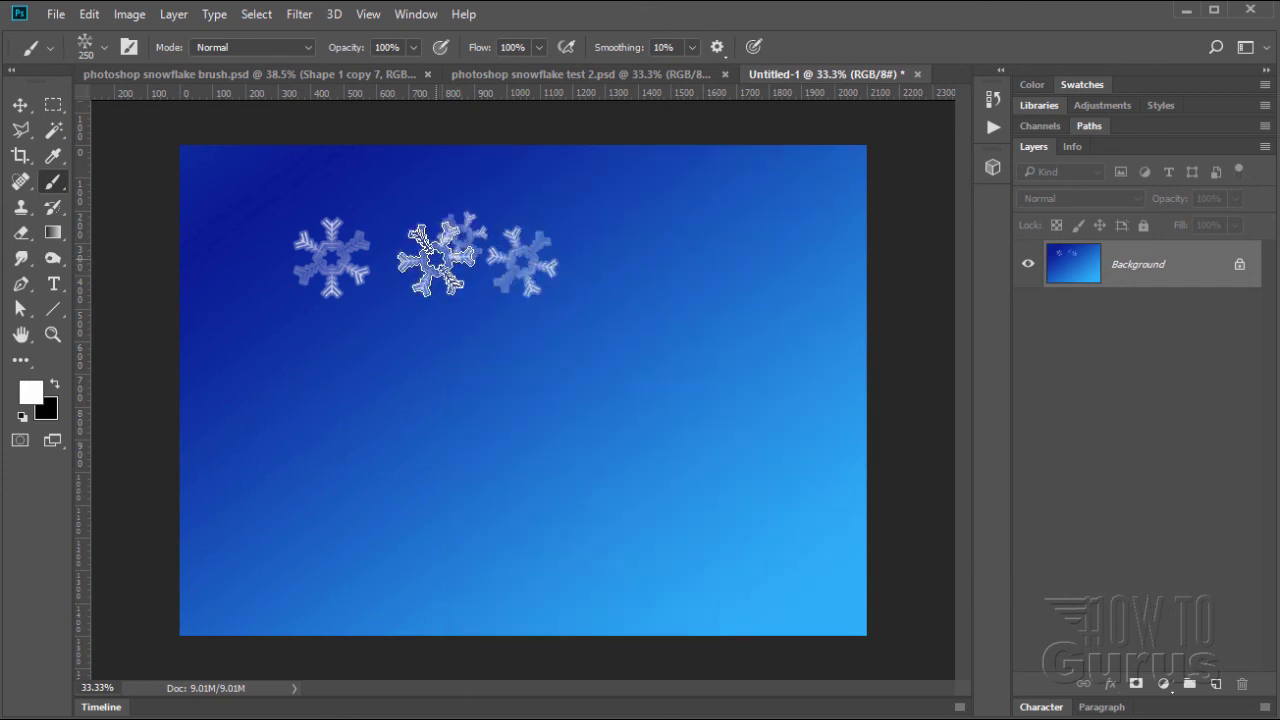
pyautogui.click(574, 210)
pyautogui.click(656, 200)
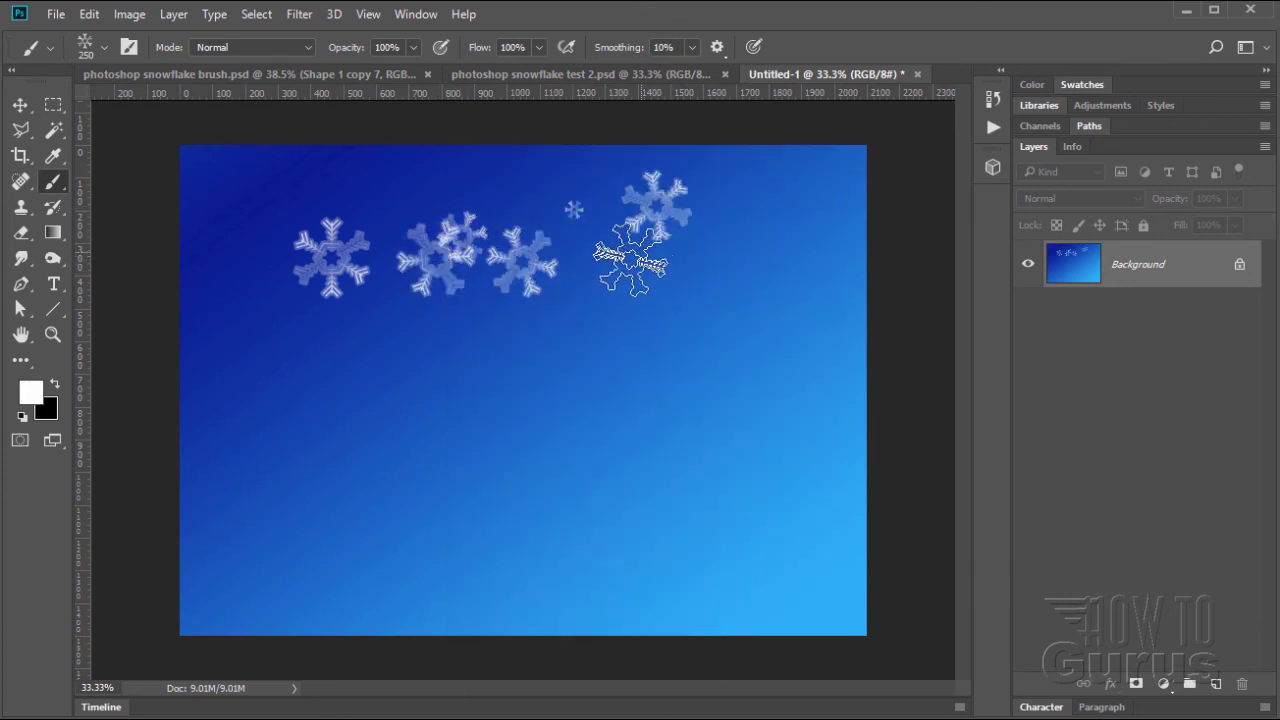
pyautogui.click(624, 262)
pyautogui.click(725, 285)
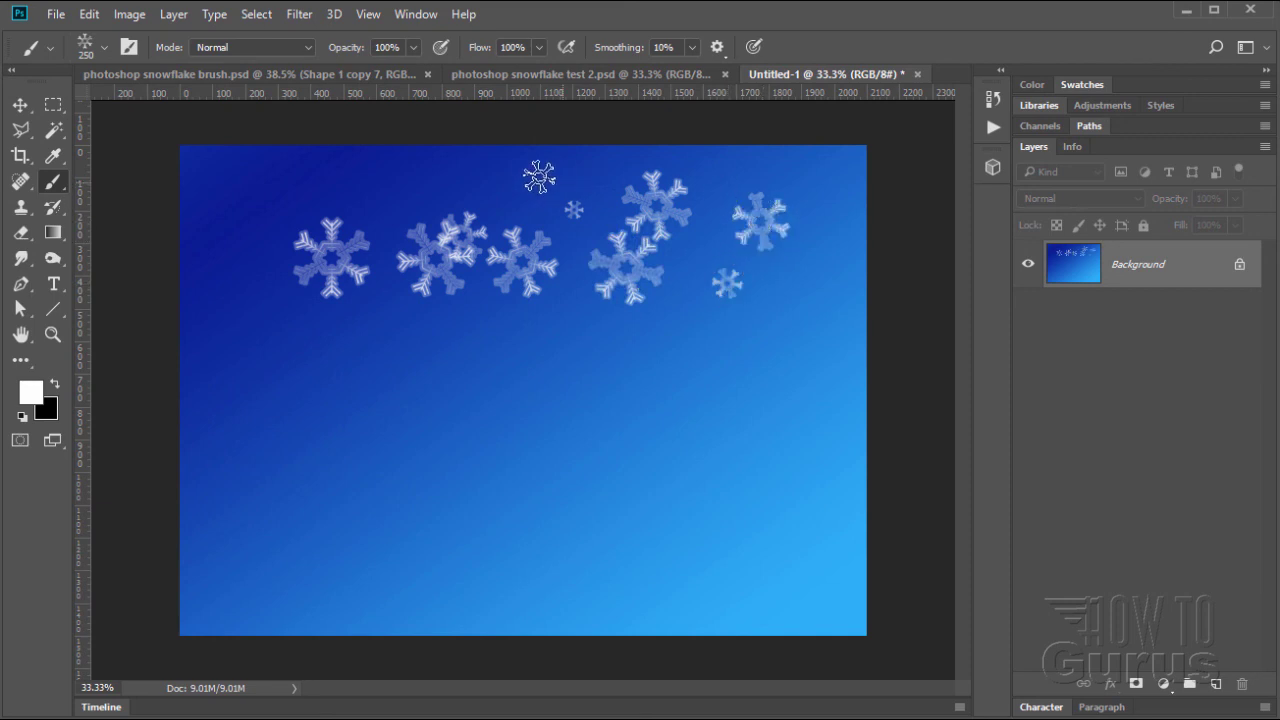
pyautogui.click(531, 170)
pyautogui.click(272, 184)
pyautogui.click(253, 226)
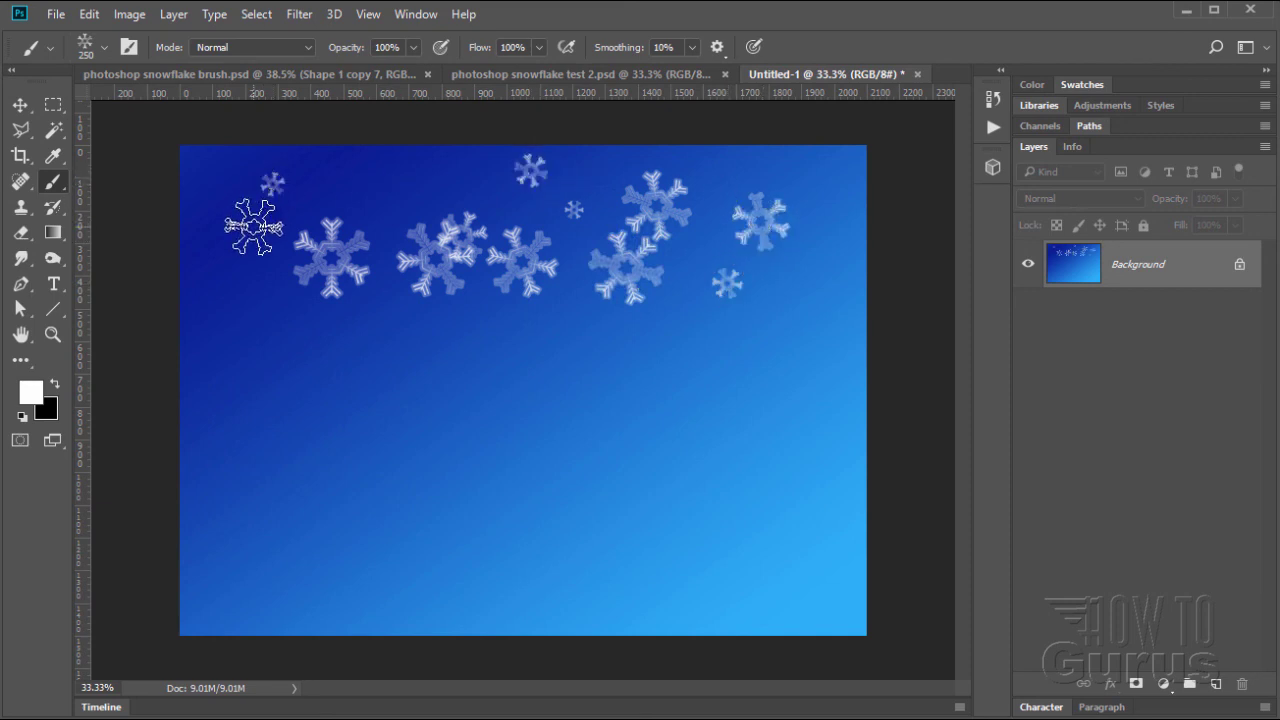
pyautogui.click(243, 302)
# Paint continuous strokes of scattered snowflakes densely across the upper canvas, with some falling toward the left, right and lower areas.
pyautogui.moveTo(386, 233)
pyautogui.mouseDown()
pyautogui.moveTo(473, 298)
pyautogui.moveTo(583, 301)
pyautogui.moveTo(600, 250)
pyautogui.moveTo(598, 316)
pyautogui.moveTo(542, 324)
pyautogui.moveTo(551, 391)
pyautogui.moveTo(655, 315)
pyautogui.moveTo(757, 307)
pyautogui.moveTo(620, 208)
pyautogui.moveTo(656, 185)
pyautogui.moveTo(744, 218)
pyautogui.moveTo(846, 197)
pyautogui.moveTo(823, 200)
pyautogui.moveTo(844, 154)
pyautogui.moveTo(745, 223)
pyautogui.moveTo(478, 192)
pyautogui.moveTo(291, 192)
pyautogui.moveTo(249, 176)
pyautogui.moveTo(208, 192)
pyautogui.moveTo(208, 221)
pyautogui.moveTo(273, 277)
pyautogui.moveTo(296, 266)
pyautogui.moveTo(197, 161)
pyautogui.moveTo(283, 205)
pyautogui.moveTo(332, 147)
pyautogui.moveTo(550, 230)
pyautogui.moveTo(642, 199)
pyautogui.moveTo(709, 370)
pyautogui.mouseUp()
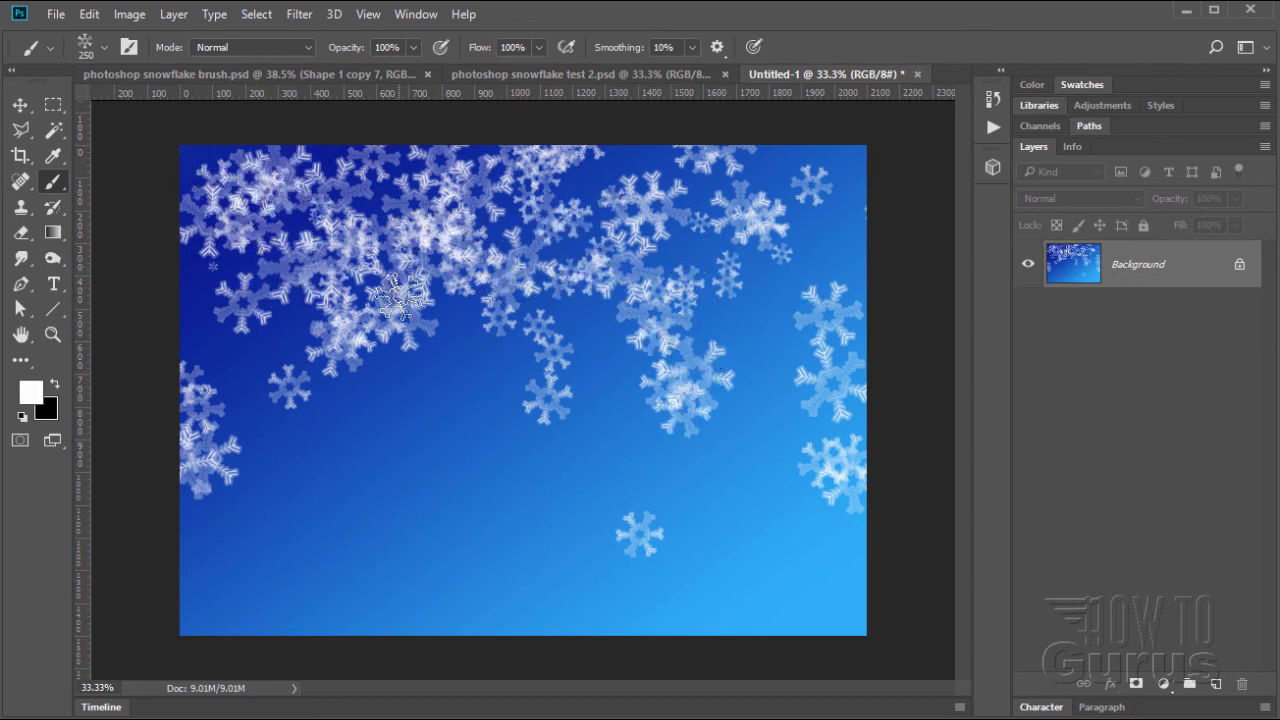
pyautogui.moveTo(571, 257)
pyautogui.mouseDown()
pyautogui.moveTo(639, 183)
pyautogui.moveTo(763, 237)
pyautogui.moveTo(833, 220)
pyautogui.moveTo(836, 178)
pyautogui.moveTo(816, 235)
pyautogui.moveTo(826, 195)
pyautogui.moveTo(781, 165)
pyautogui.moveTo(890, 268)
pyautogui.mouseUp()
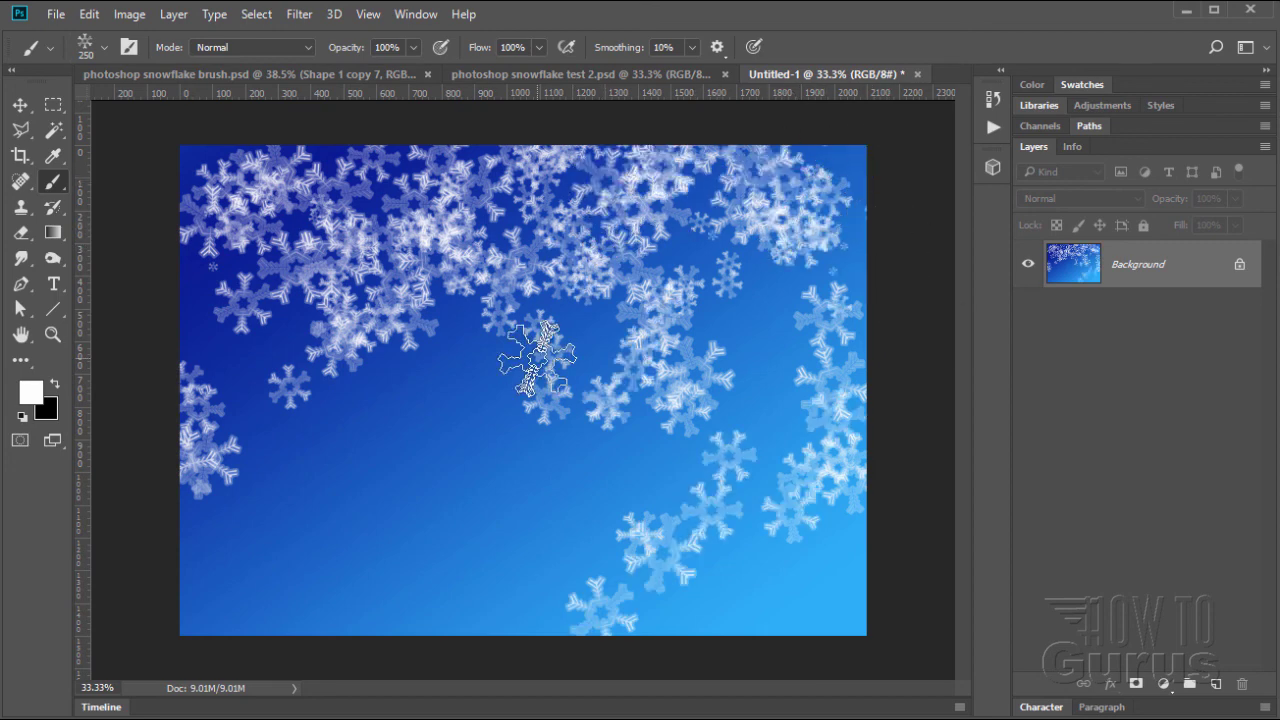